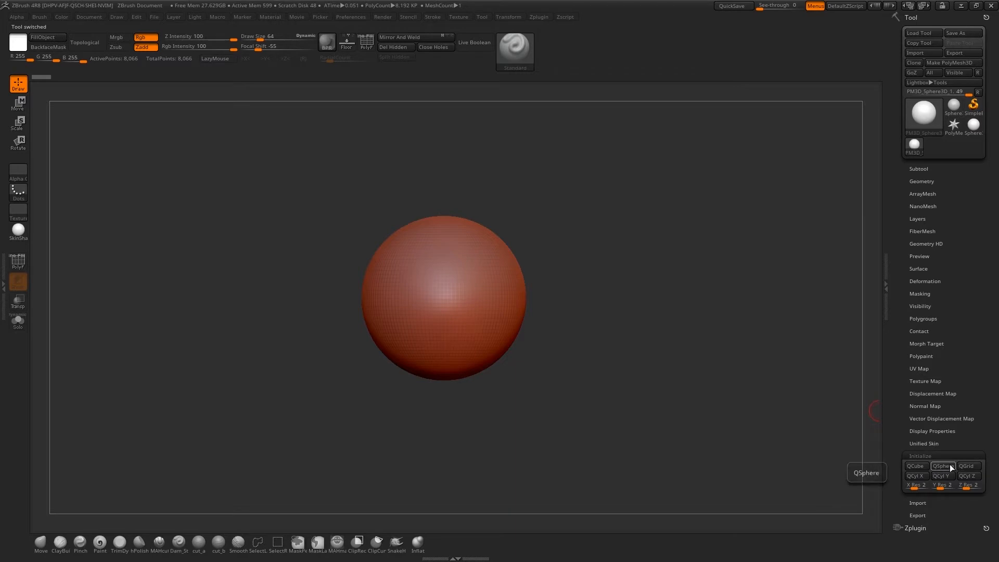
Initialize the mesh as a Quick Y-Axis Cylinder and show its polyframe in front view
click(945, 476)
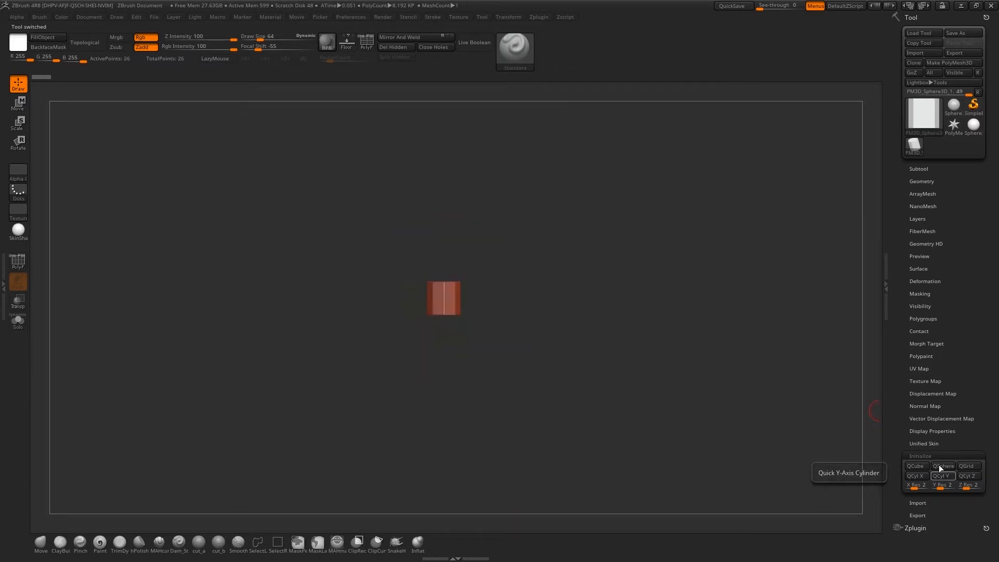
key(shift+f)
drag(553, 245, 562, 313)
drag(577, 229, 567, 177)
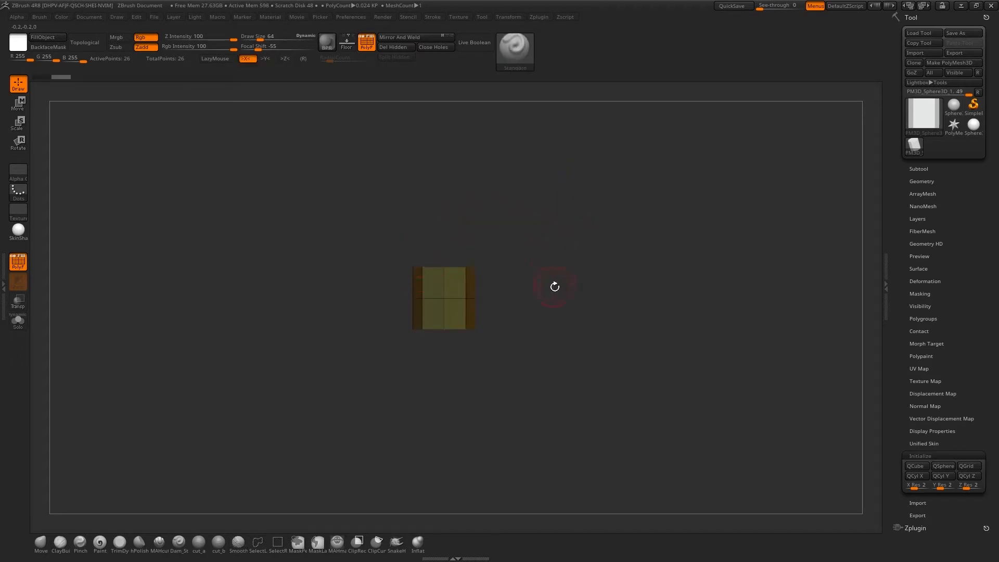
alt+drag(554, 287, 542, 264)
ctrl+drag(528, 217, 358, 283)
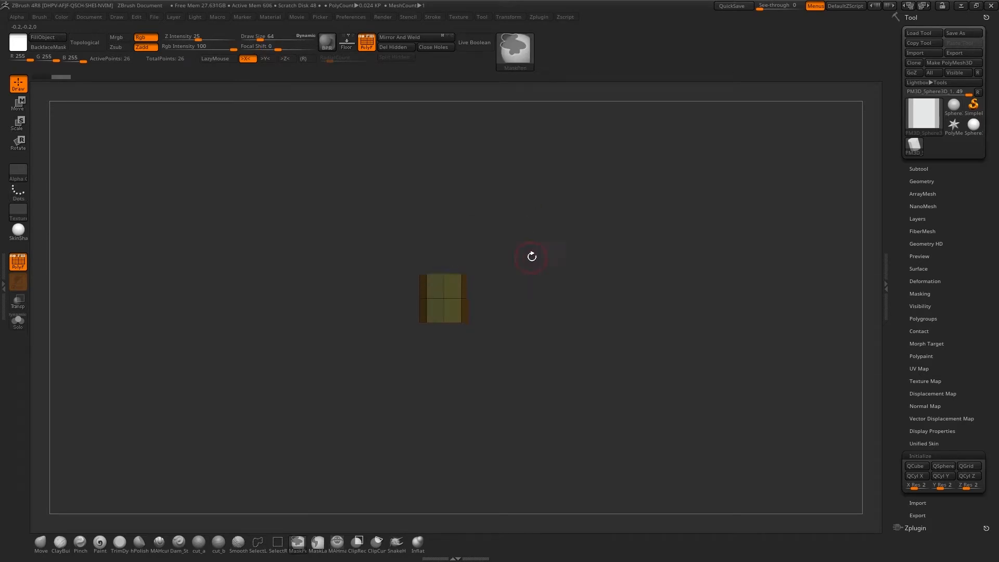
Stretch the cylinder along its vertical axis into a tall, narrow column, keeping its diameter
key(r)
drag(444, 264, 567, 233)
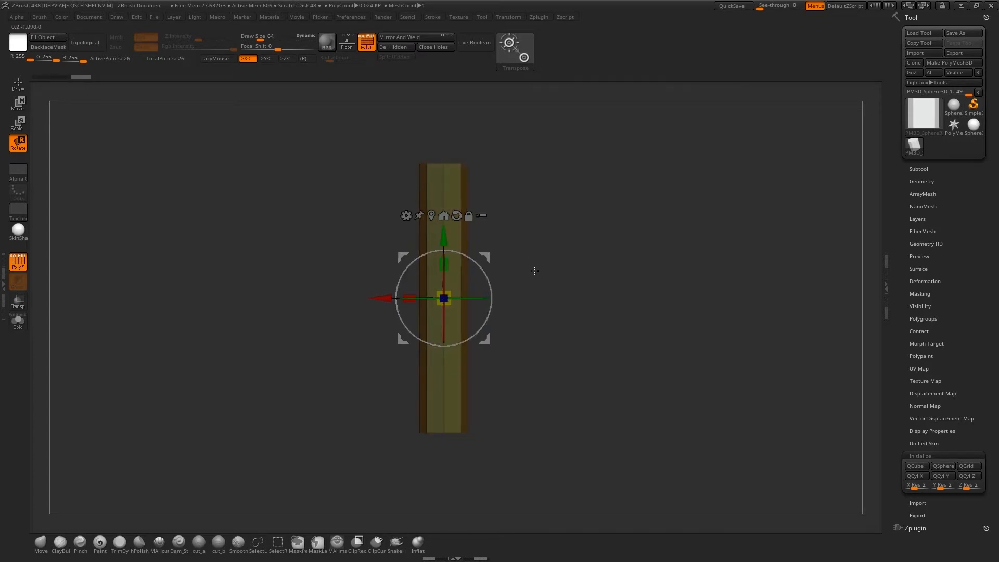
key(q)
Switch to the ZModeler brush with draw size 19 and set its point action to Transpose
mouse_move(533, 267)
mouse_down()
mouse_move(535, 286)
mouse_move(540, 263)
mouse_move(614, 486)
mouse_up()
key(b)
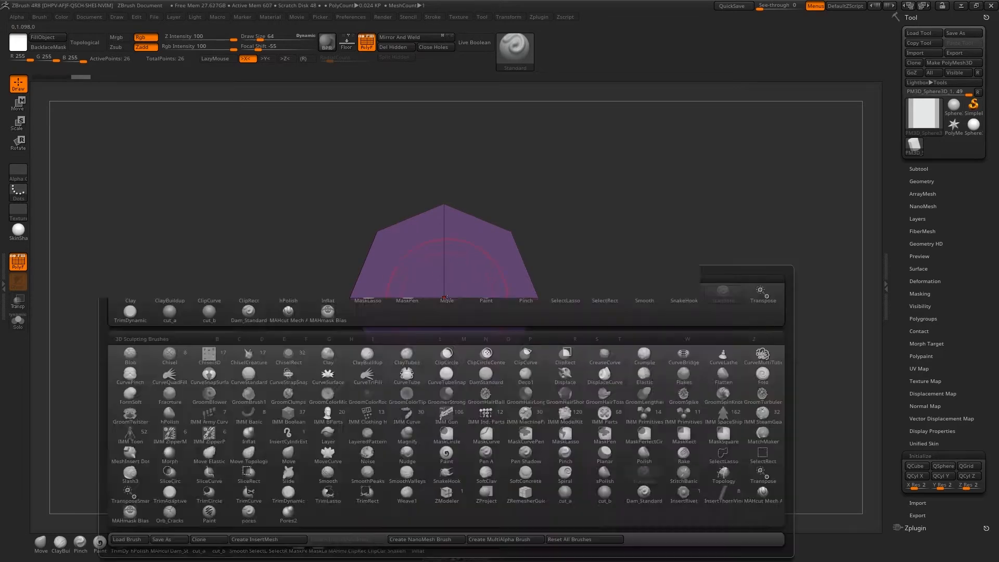
key(z)
key(m)
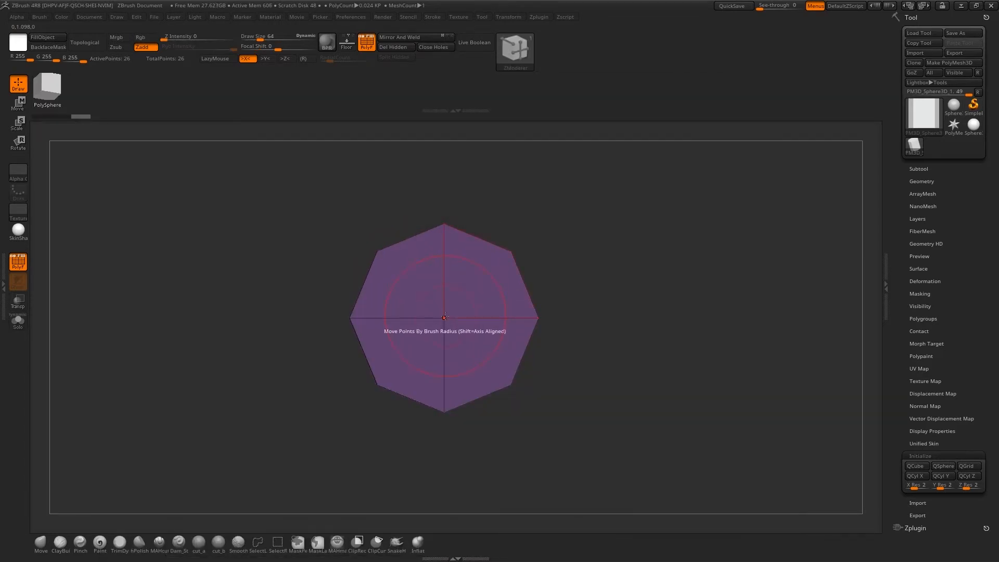
key(space)
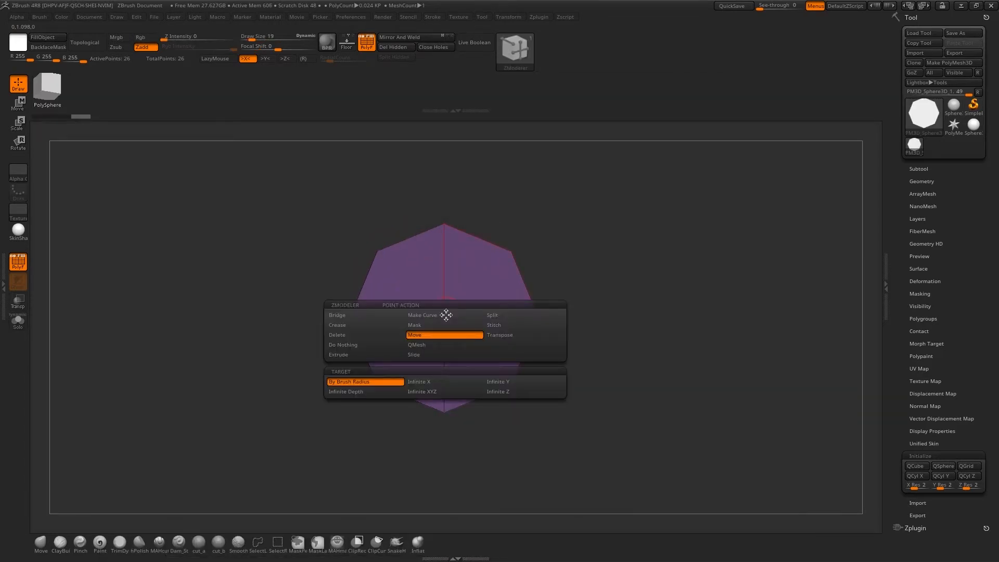
click(513, 337)
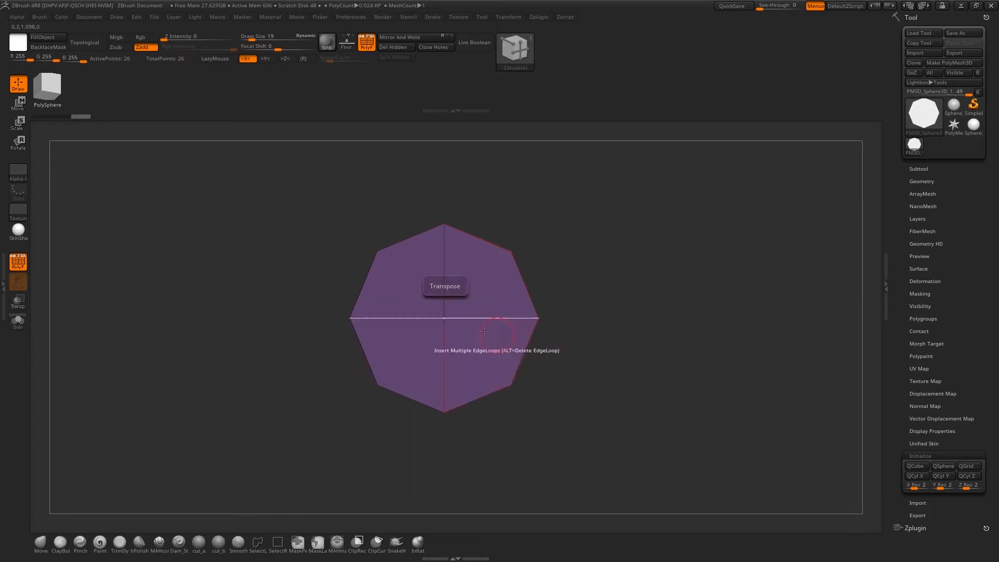
Transpose the centre point of the cylinder's bottom cap outward to form a short pointed tip
click(444, 317)
shift+drag(542, 282, 541, 343)
drag(457, 305, 457, 322)
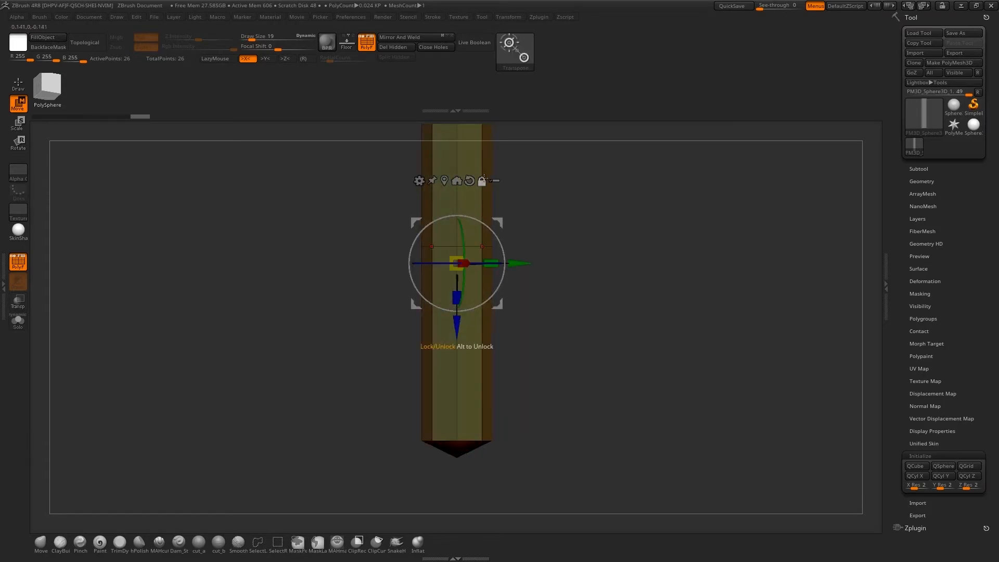
Reset the gizmo's orientation, centre it on the unmasked mesh, and return to Draw mode
click(474, 251)
click(499, 168)
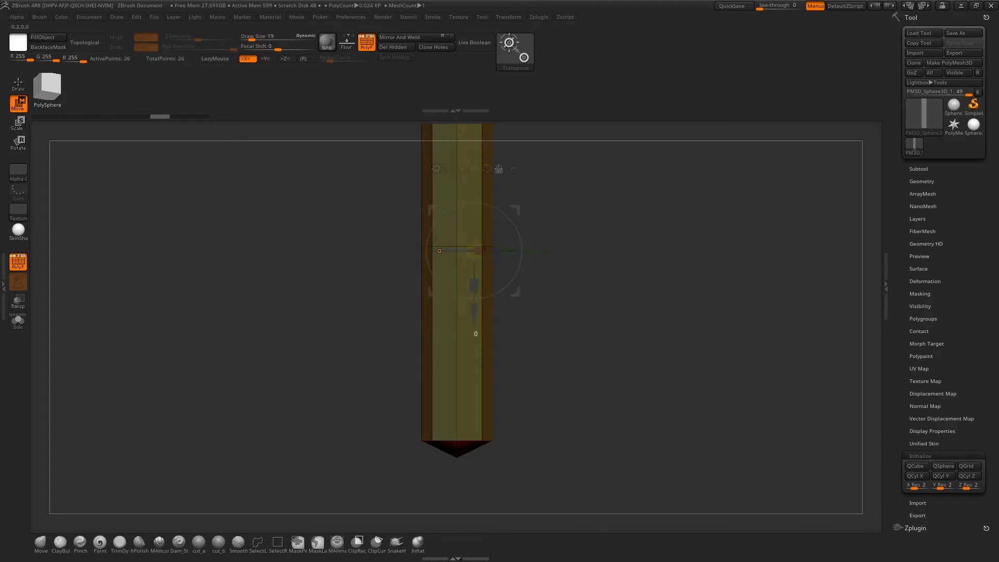
click(440, 251)
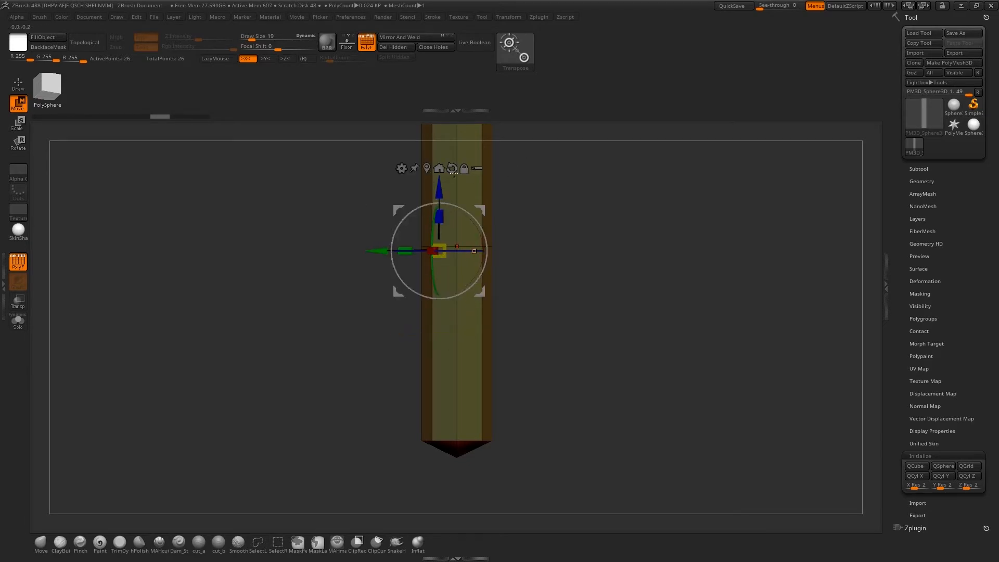
click(452, 168)
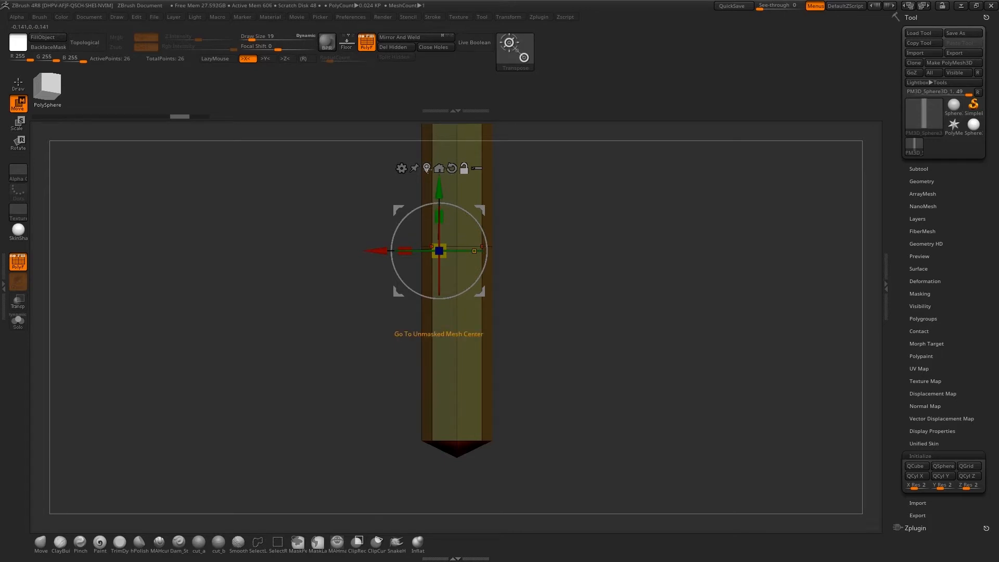
click(427, 168)
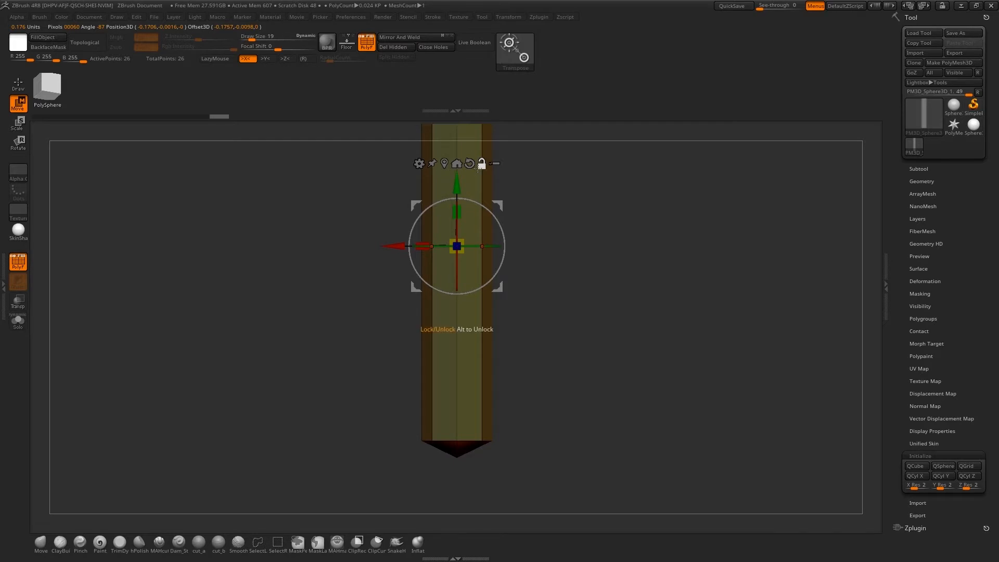
click(478, 169)
mouse_move(561, 208)
alt+mouse_down()
mouse_move(600, 310)
mouse_move(578, 272)
mouse_move(581, 306)
alt+mouse_up()
key(q)
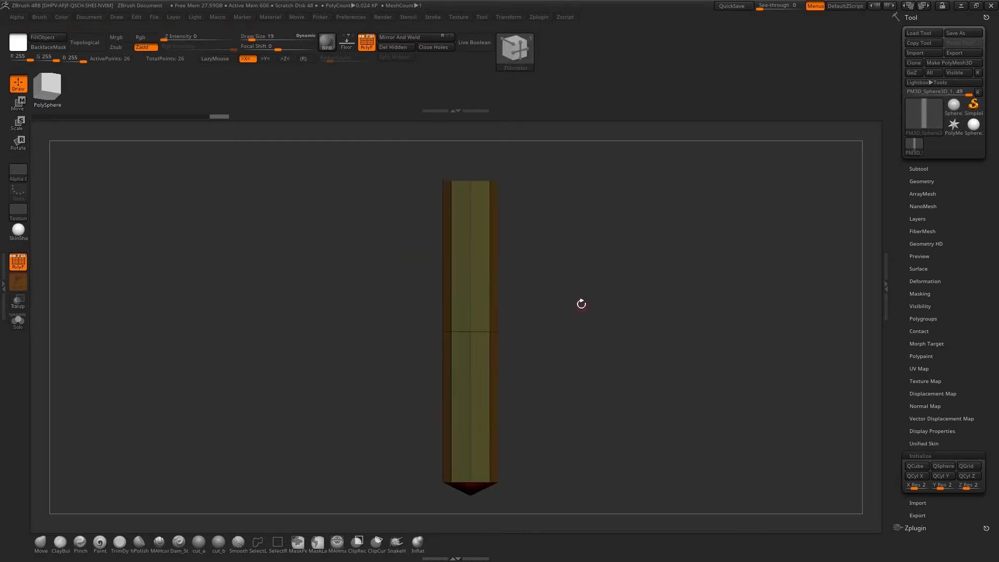
With dynamic subdivision on, set the edge action to Insert Single EdgeLoop and add a loop near the pointed bottom end
key(shift+d)
click(515, 185)
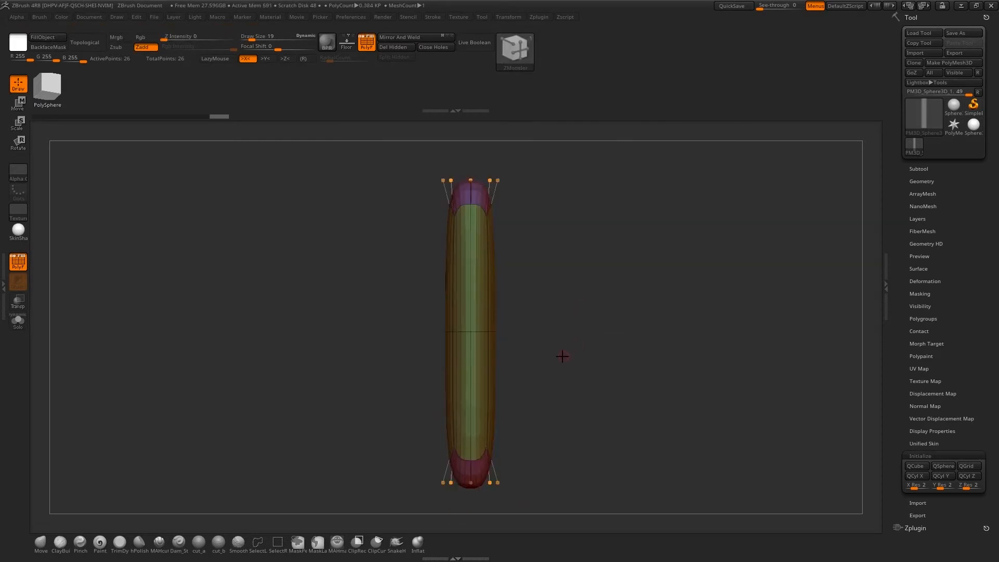
click(467, 327)
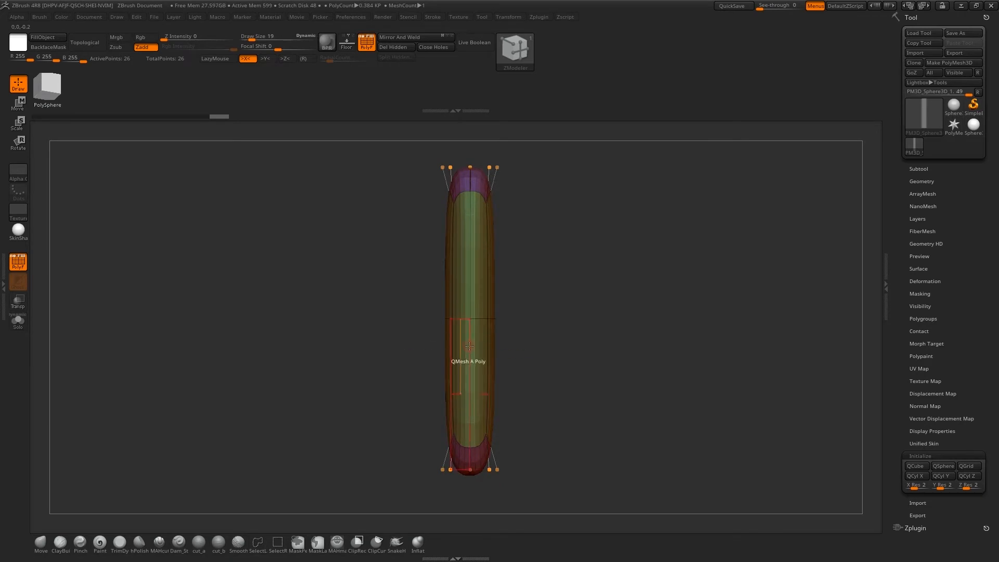
key(space)
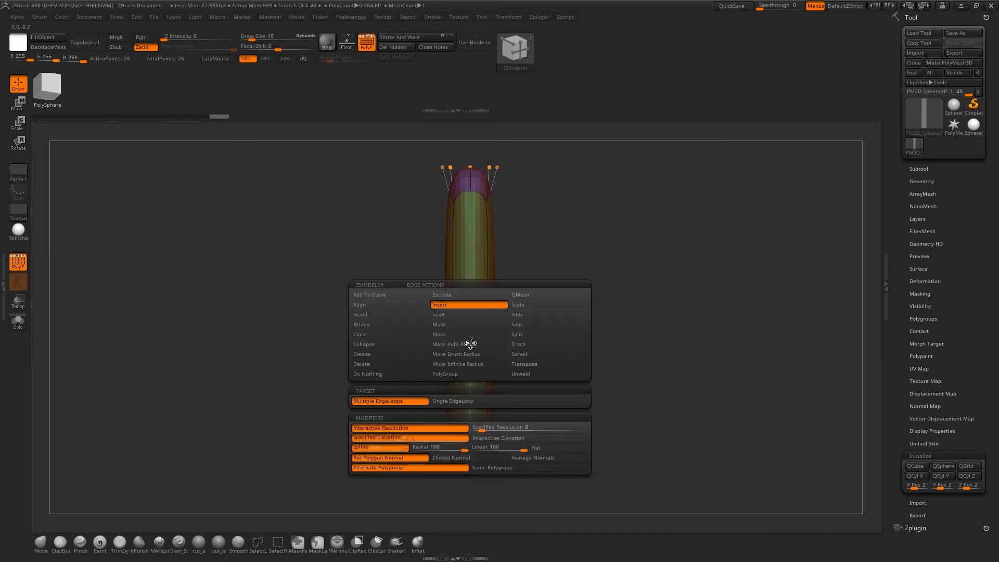
click(454, 402)
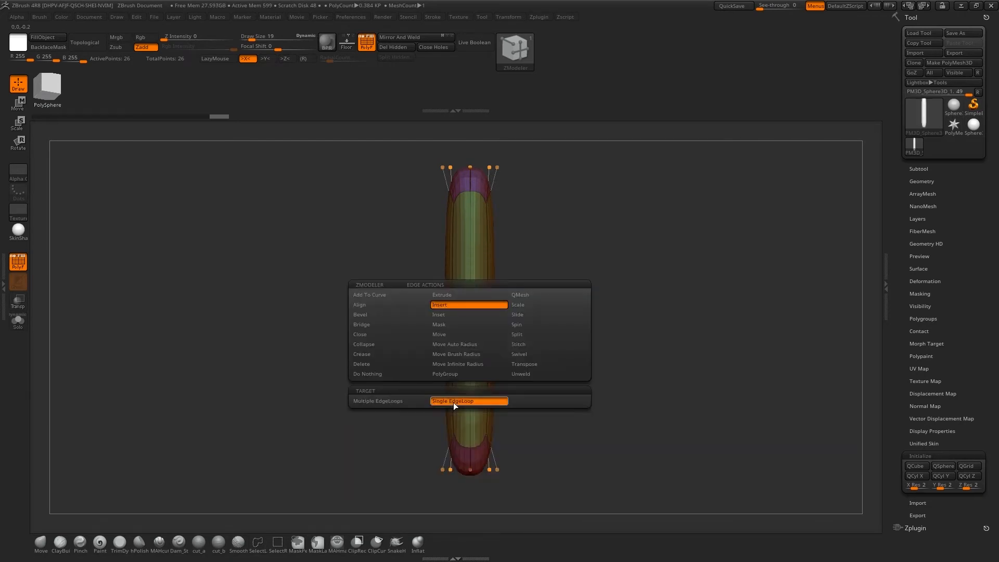
click(471, 345)
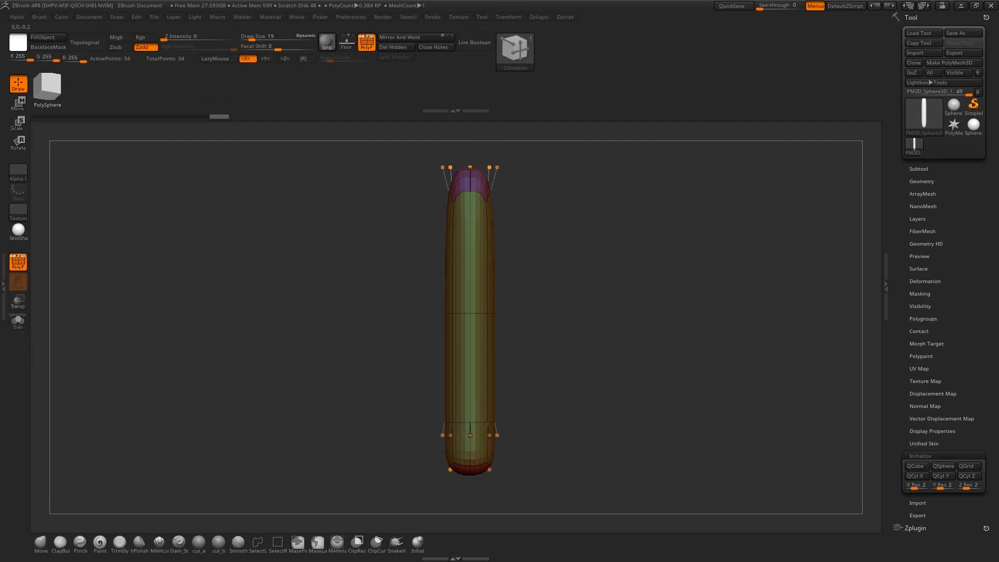
Turn off dynamic subdivision and insert a single edge loop just below the cylinder's top edge
mouse_move(588, 393)
mouse_down()
mouse_move(582, 402)
mouse_move(584, 394)
mouse_up()
key(shift+d)
alt+drag(583, 234, 601, 285)
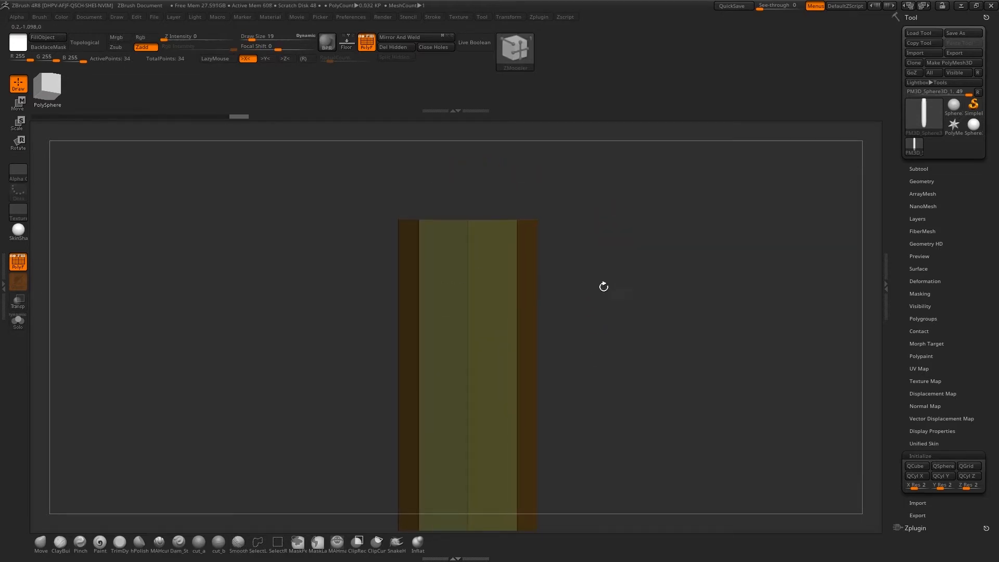
click(467, 258)
Set the polygon action to QMesh Polyloop and extrude the top band of polygons outward into a raised rim
key(space)
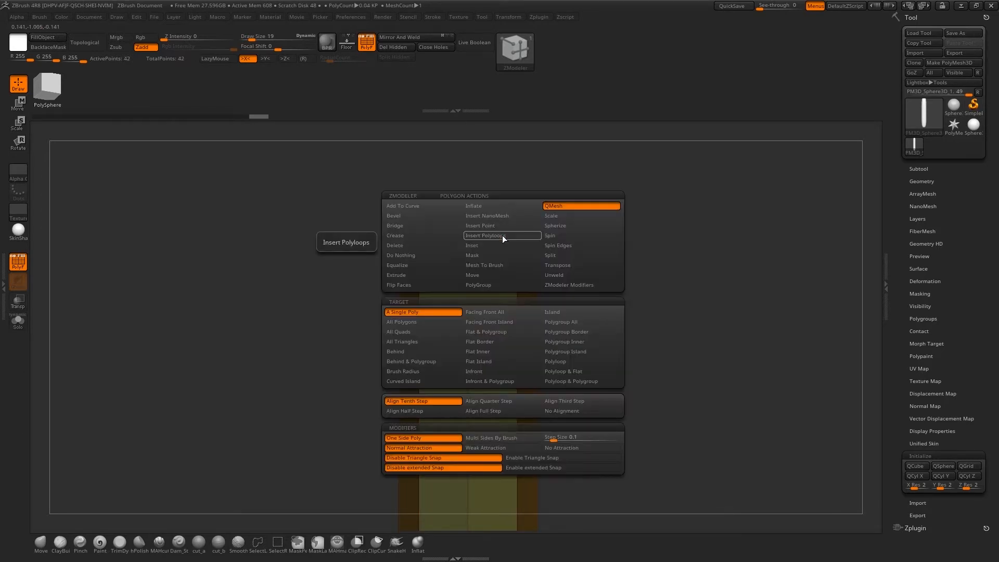
click(587, 362)
drag(525, 235, 619, 396)
key(ctrl+z)
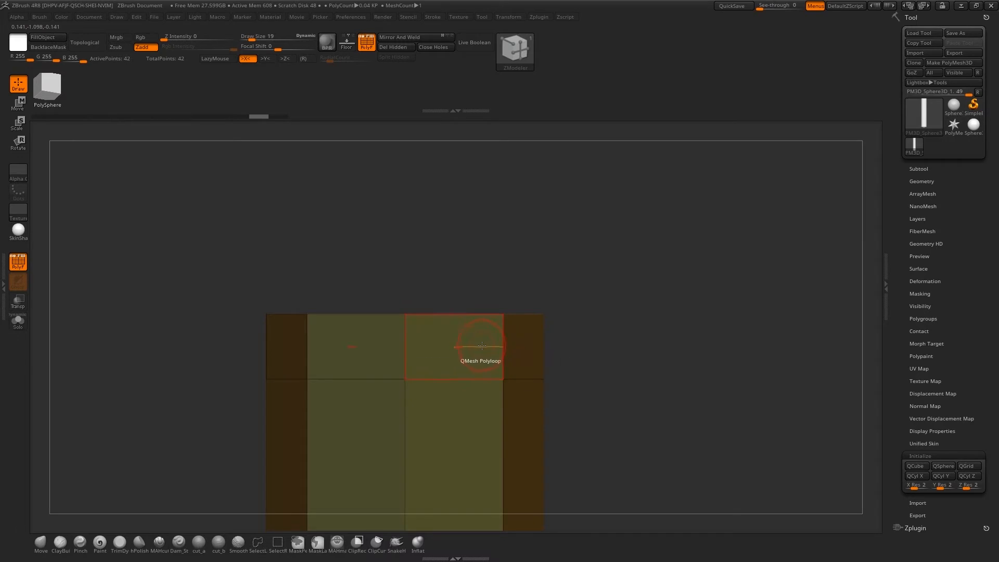
drag(475, 346, 571, 374)
drag(662, 368, 602, 308)
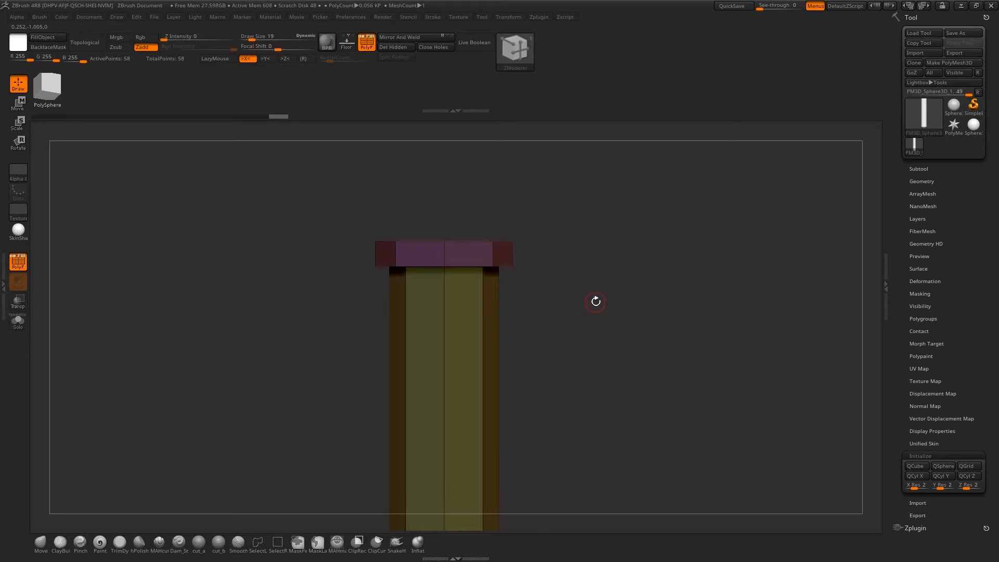
Insert an edge loop around the tube body just below the rim and turn on dynamic subdivision
key(d)
key(shift+d)
alt+drag(592, 297, 591, 364)
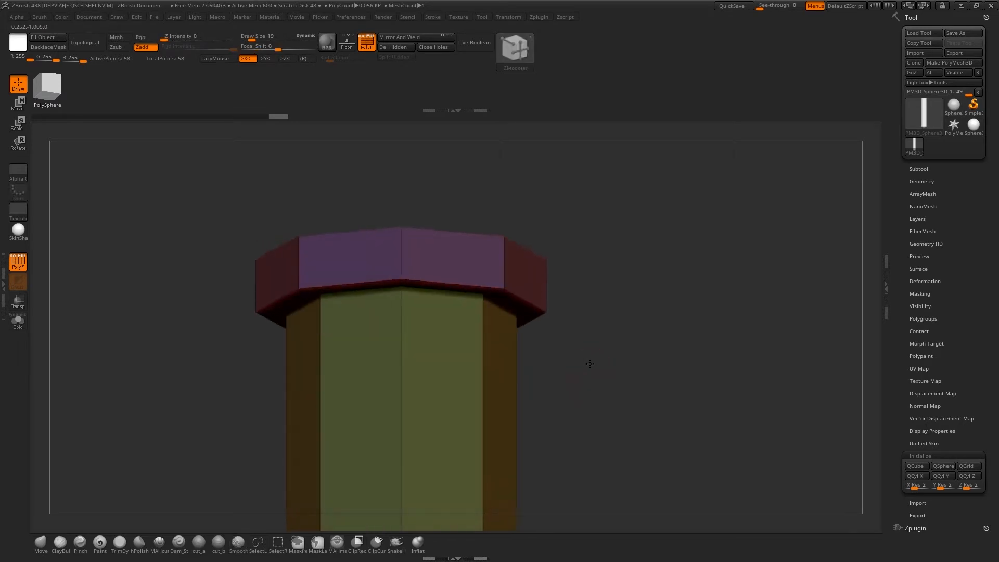
click(402, 371)
key(d)
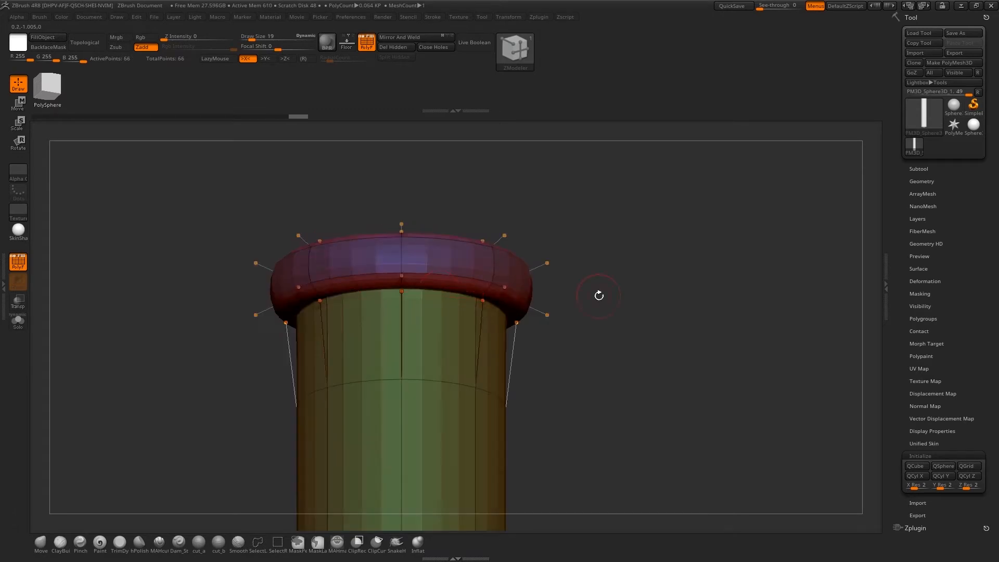
mouse_move(618, 292)
shift+mouse_down()
mouse_move(631, 392)
mouse_move(557, 366)
shift+mouse_up()
key(f)
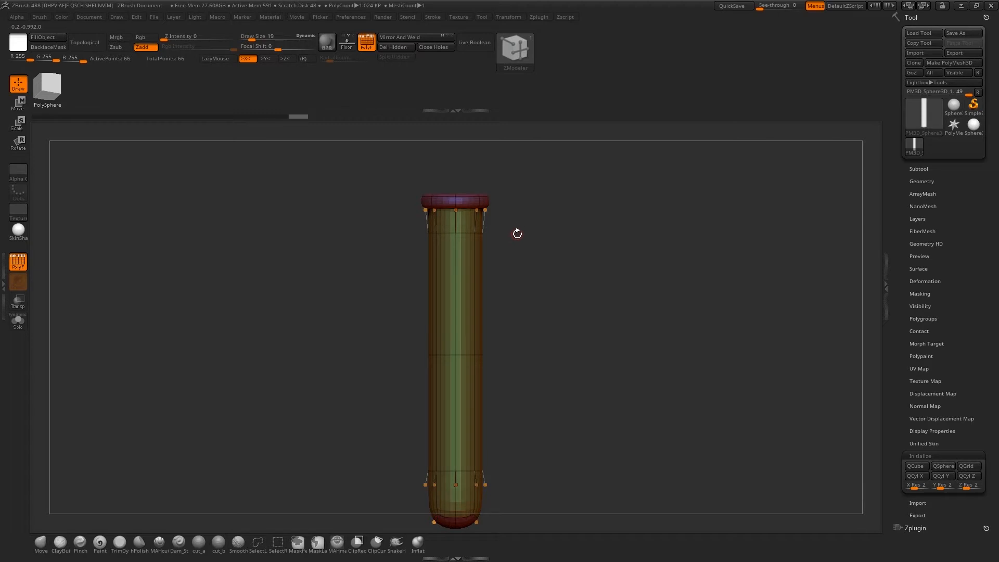
mouse_move(517, 233)
mouse_down()
mouse_move(517, 302)
mouse_move(570, 296)
mouse_move(522, 235)
mouse_up()
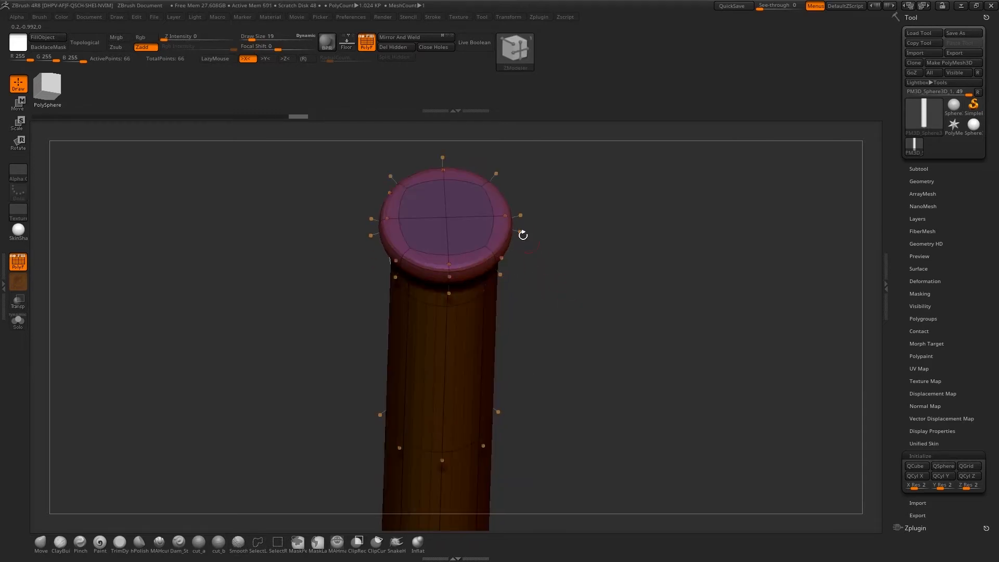
Try to push the top cap deep into the tube with QMesh on Polygroup Island, and undo it
right_click(468, 201)
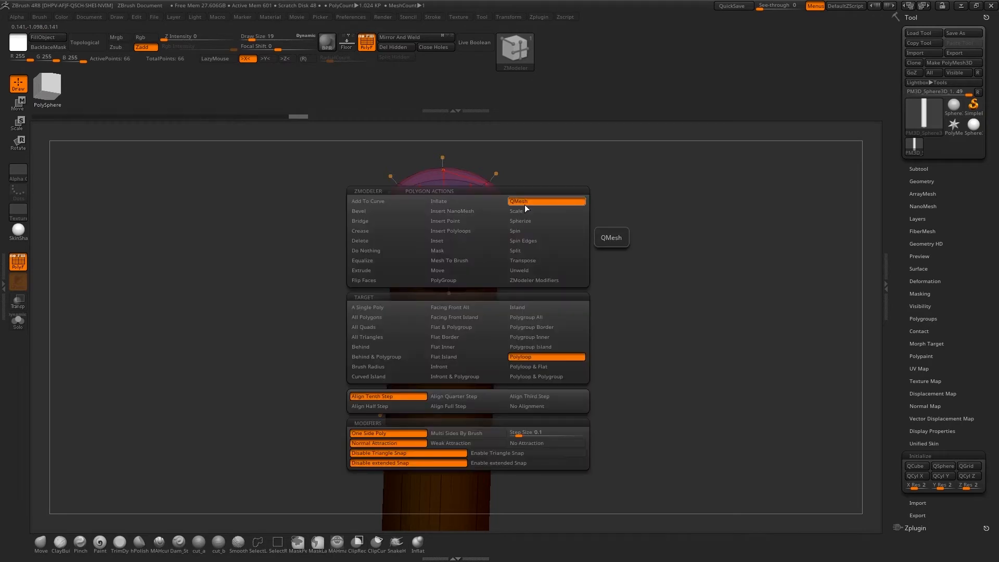
click(537, 348)
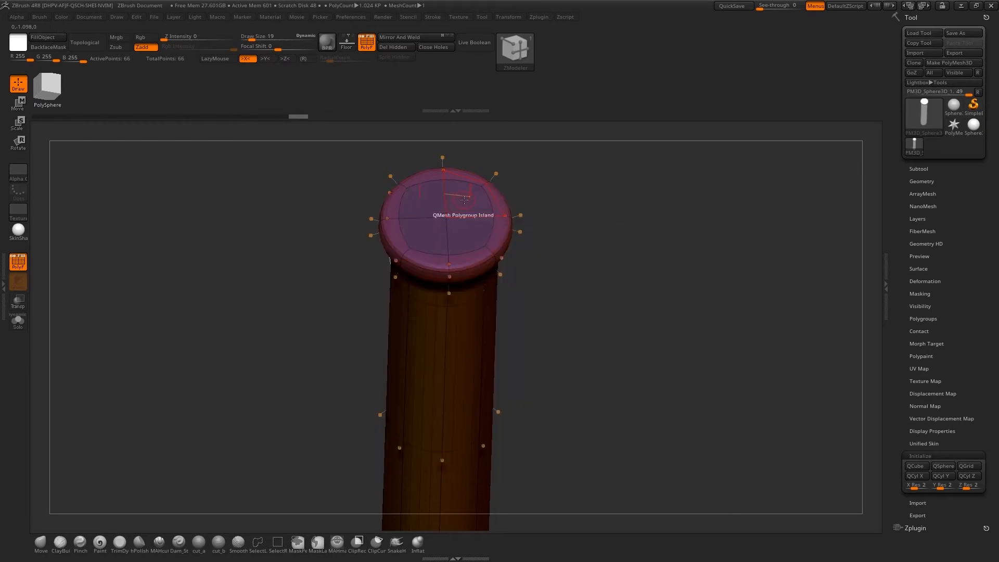
drag(468, 219, 471, 546)
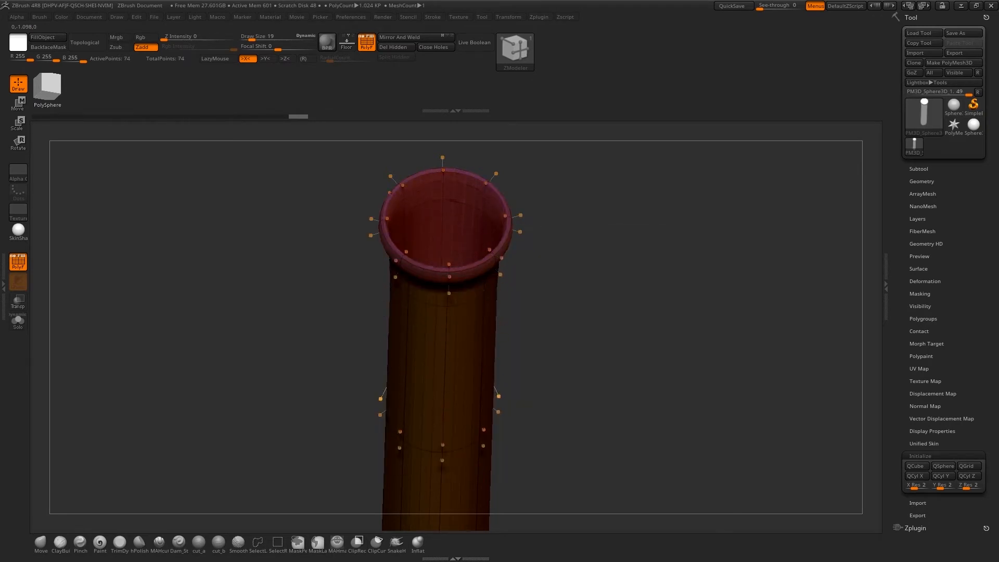
key(ctrl+z)
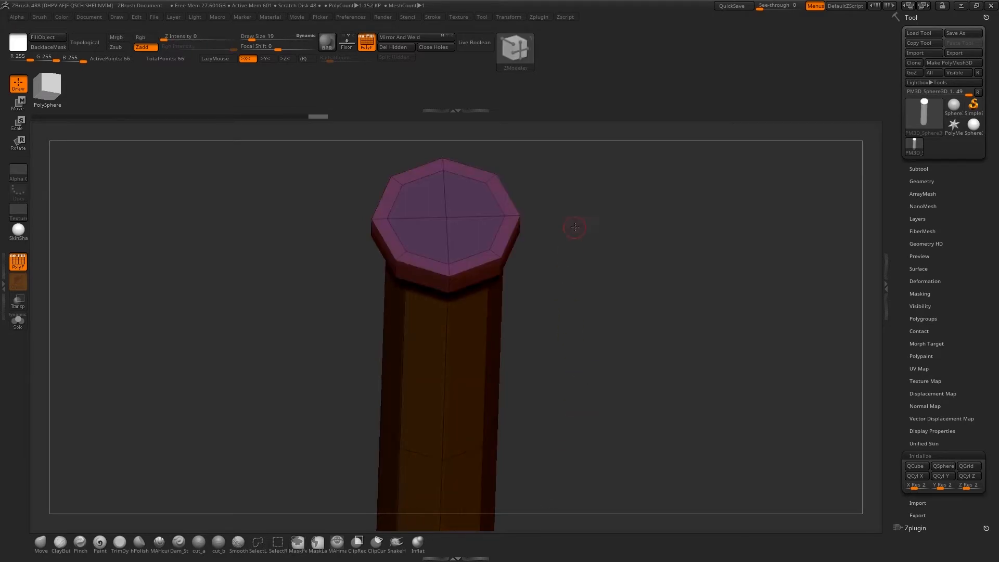
Set the point action to Split and split the top cap's centre point out to a ring close to the rim
drag(575, 223, 566, 246)
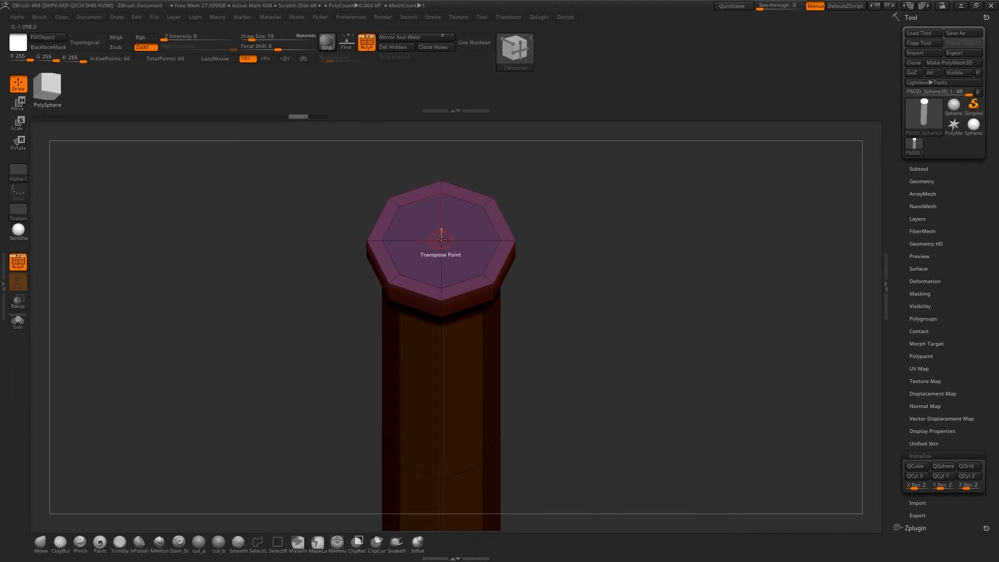
key(space)
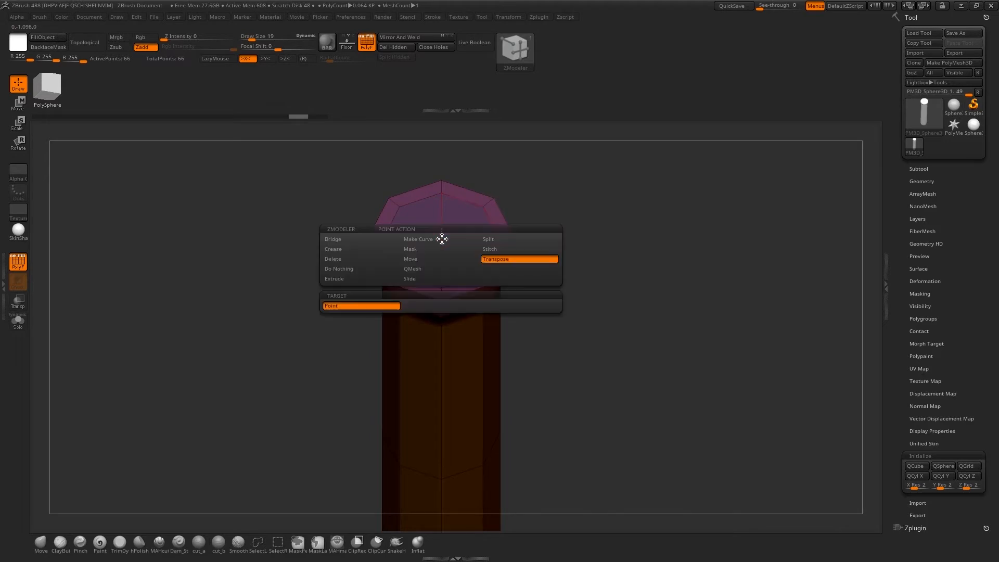
click(490, 240)
click(485, 265)
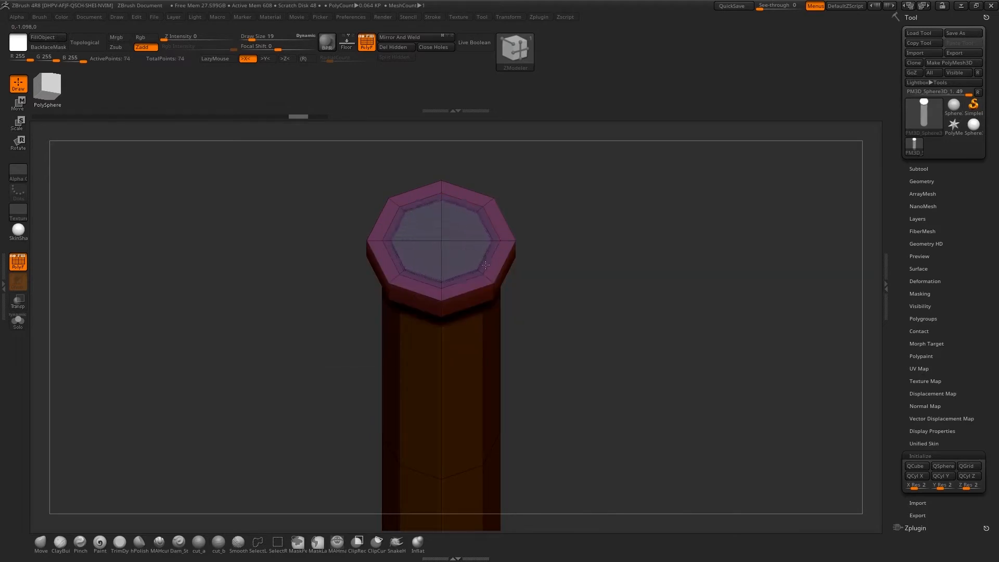
drag(485, 265, 488, 268)
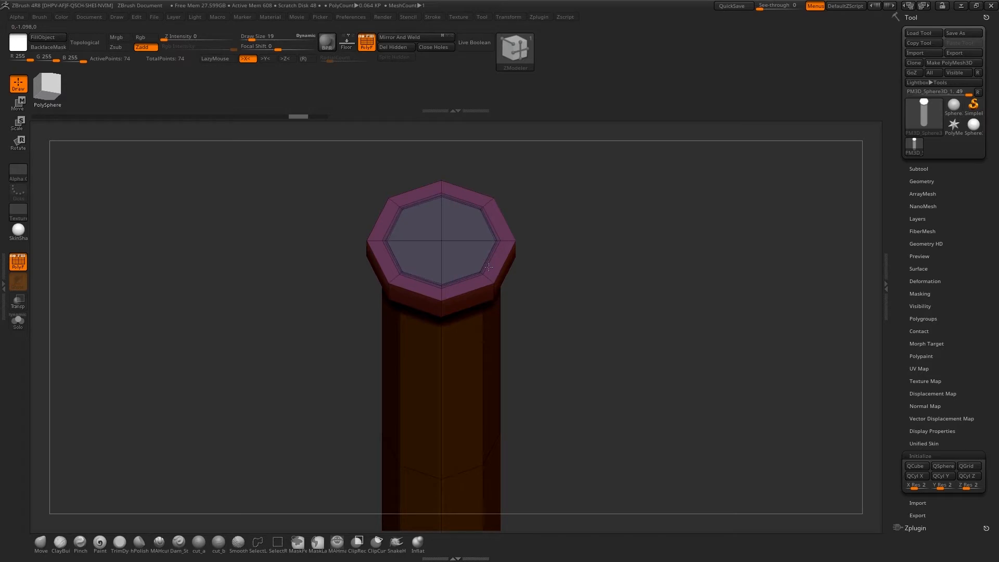
Set the edge action to Crease with EdgeLoop Complete and crease the inner edge loop around the top cap
alt+drag(583, 206, 600, 322)
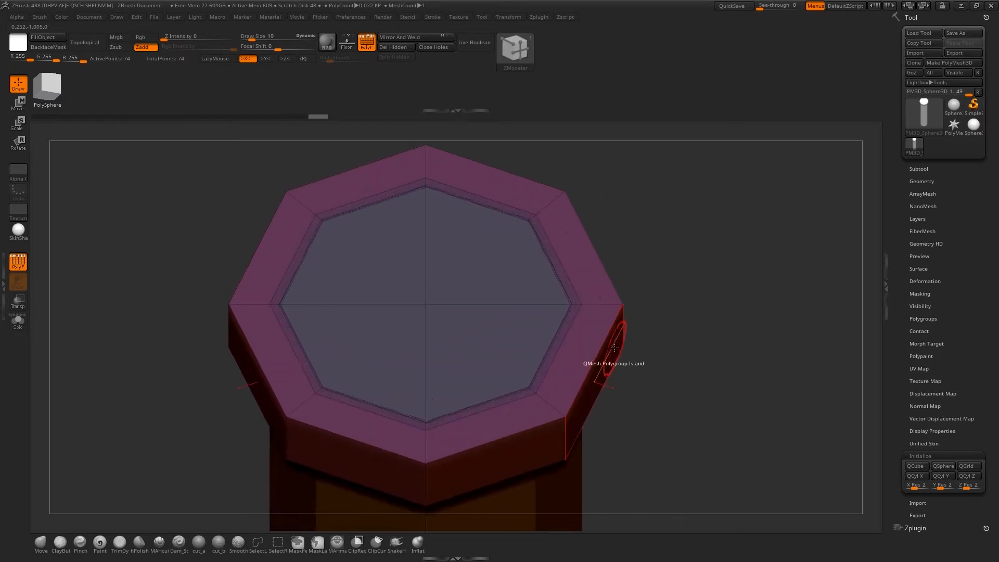
key(space)
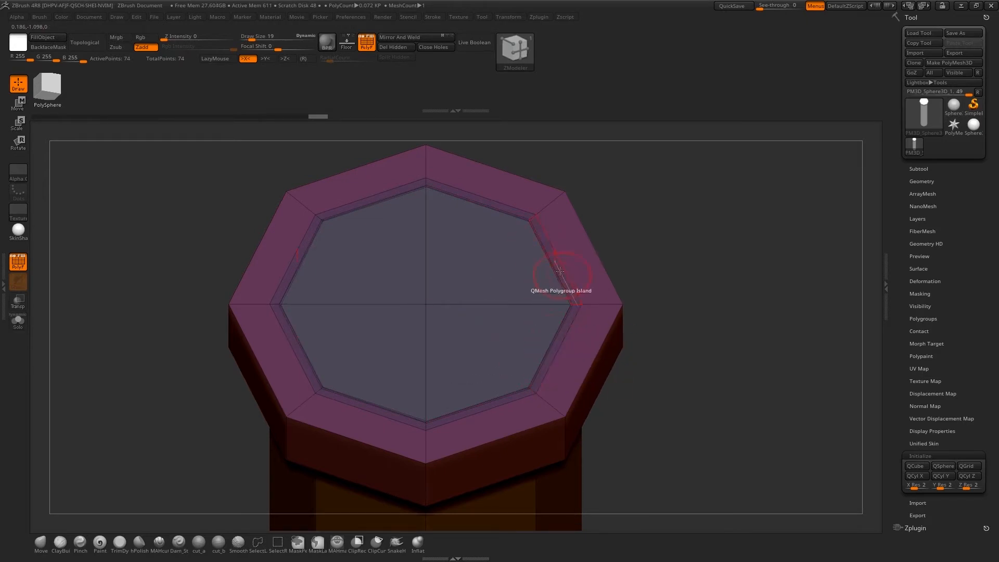
key(space)
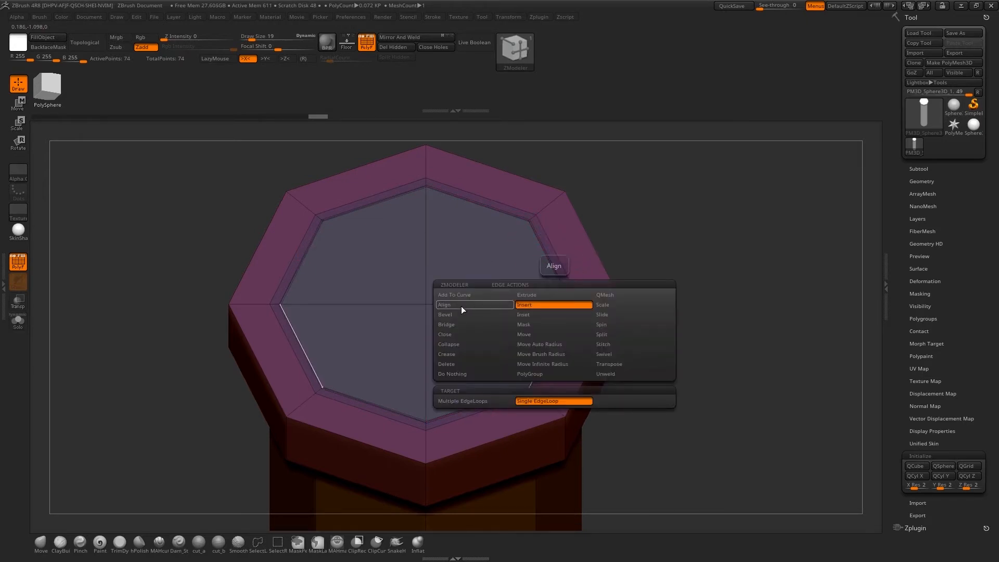
click(458, 354)
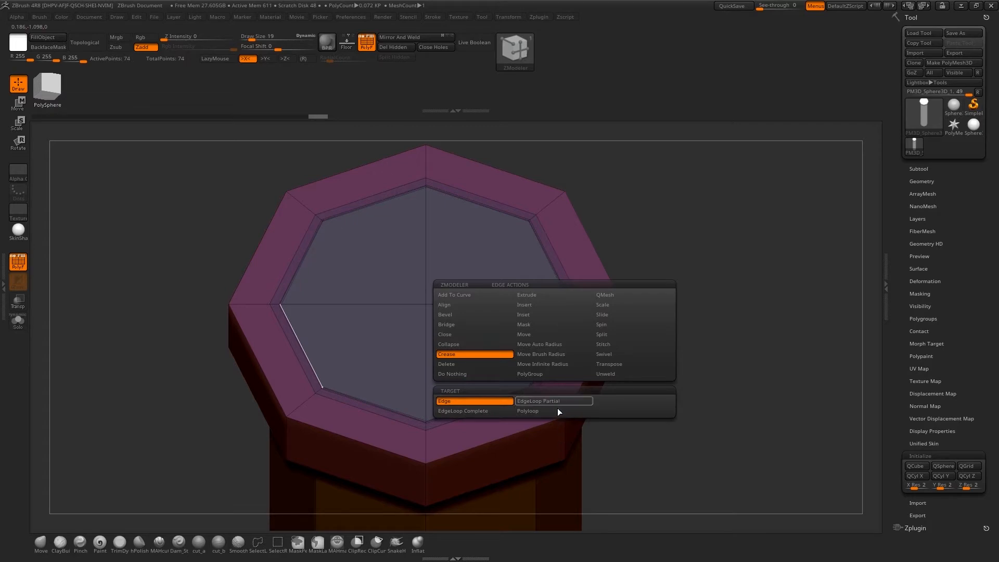
click(489, 411)
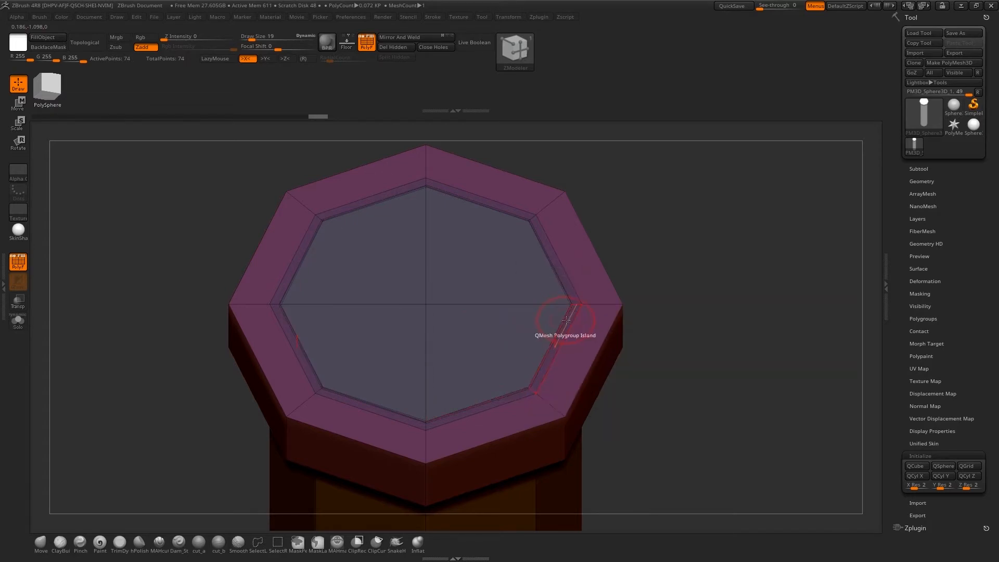
click(565, 319)
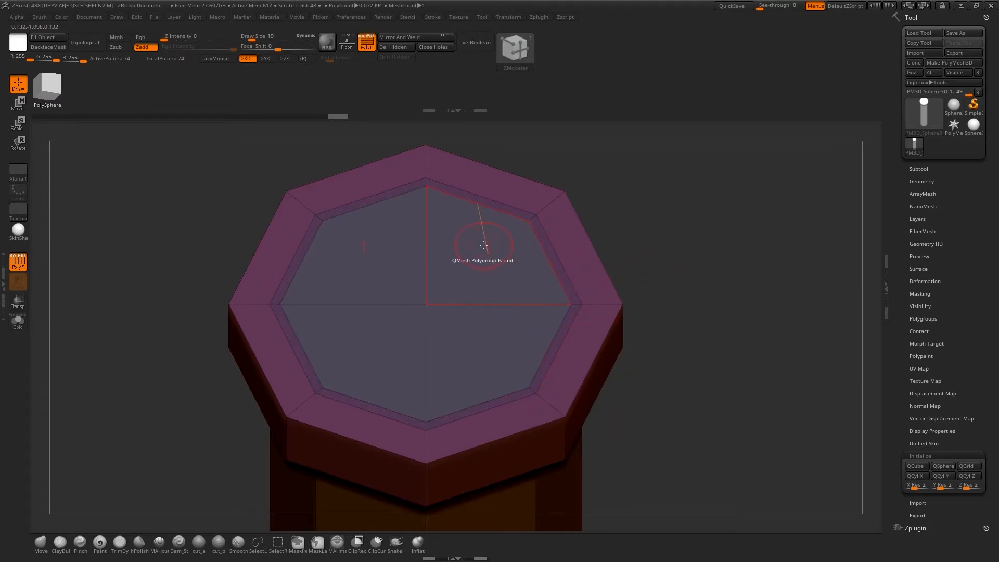
Push the top cap deep into the tube with QMesh on Polygroup Island, and turn on dynamic subdivision
ctrl+right_drag(664, 370, 621, 235)
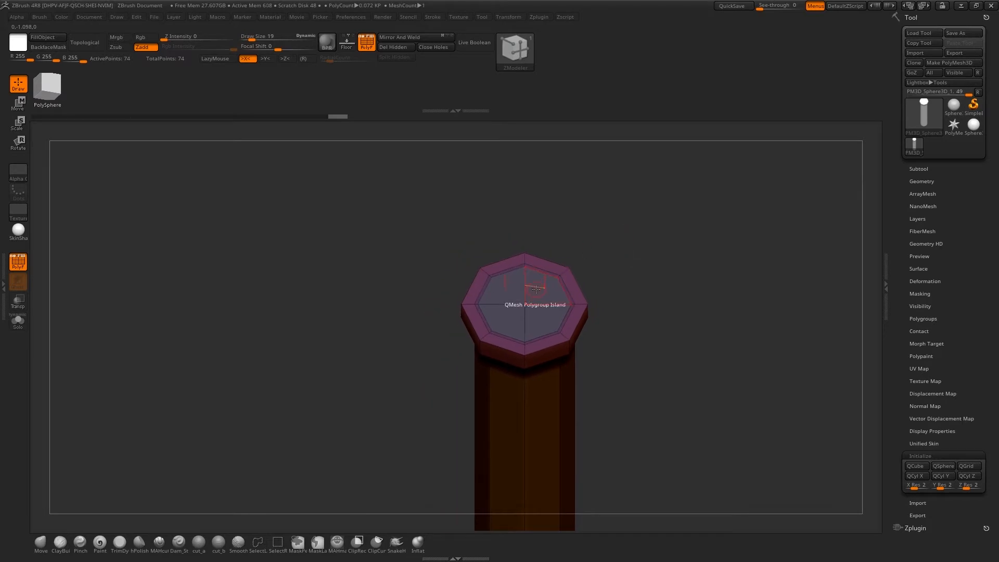
key(space)
drag(546, 290, 580, 551)
drag(674, 494, 666, 465)
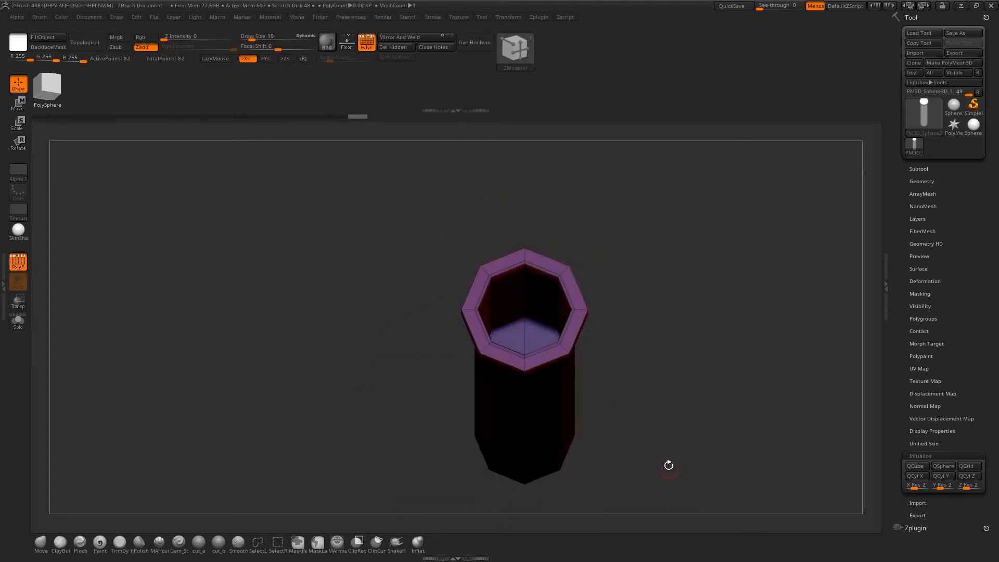
key(d)
drag(653, 399, 650, 320)
Hide half of the tube with the polyframe off to examine the inner cavity, and restore the full mesh and polyframe
key(shift+f)
mouse_move(456, 186)
ctrl+alt+shift+mouse_down()
mouse_move(554, 534)
mouse_move(543, 486)
ctrl+alt+shift+mouse_up()
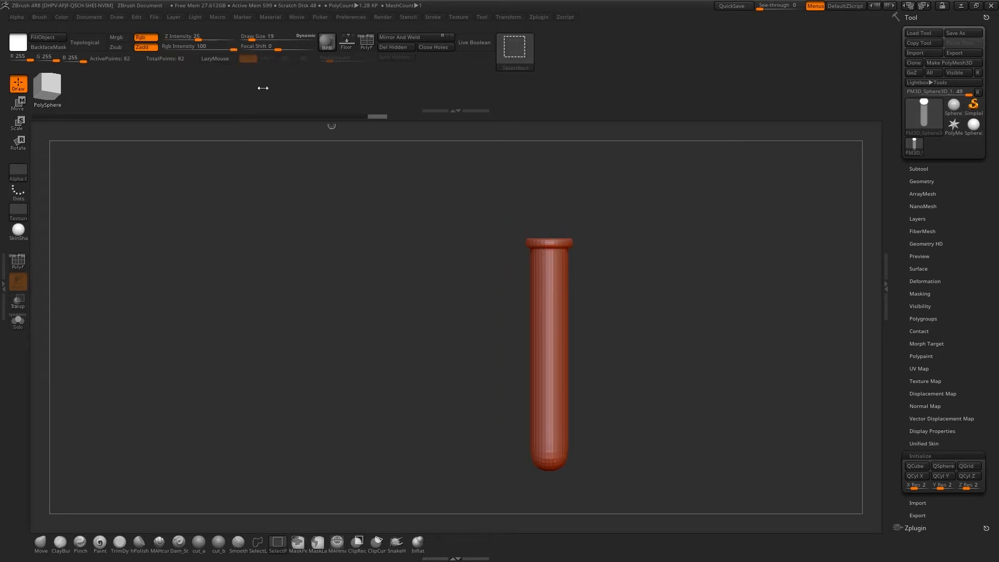
ctrl+alt+shift+drag(487, 192, 546, 479)
drag(586, 432, 647, 346)
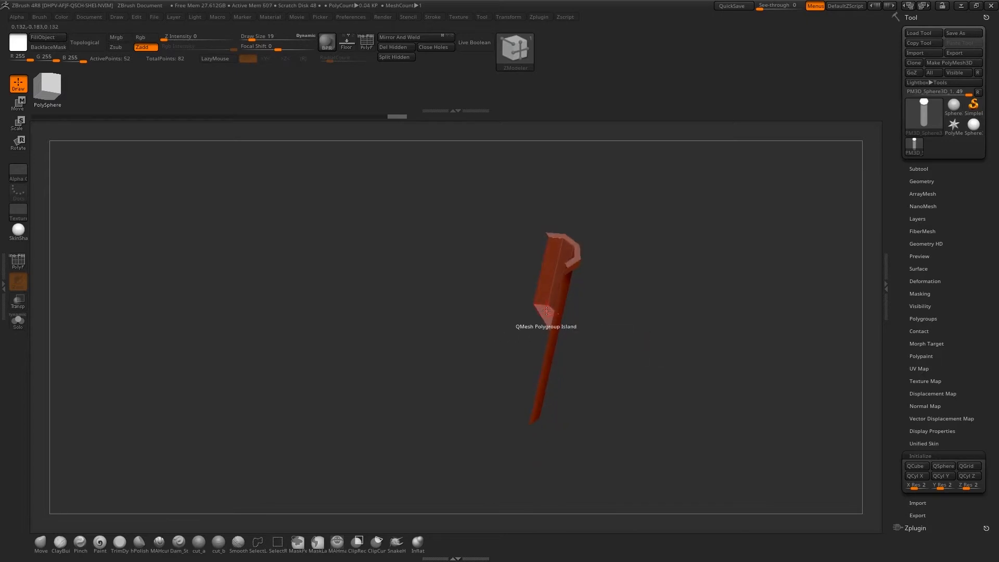
shift+drag(622, 314, 627, 308)
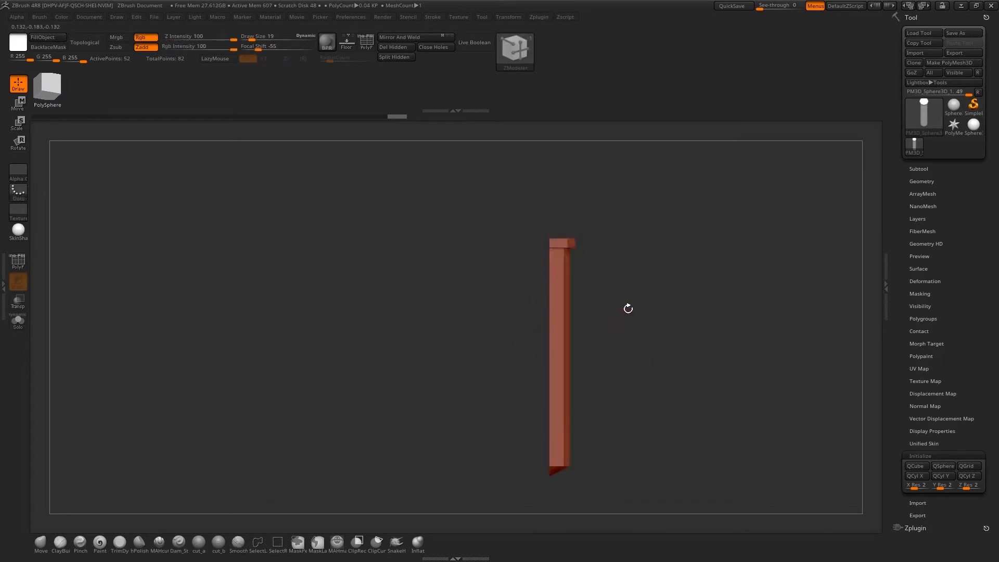
ctrl+shift+click(653, 289)
drag(607, 219, 613, 313)
key(shift+f)
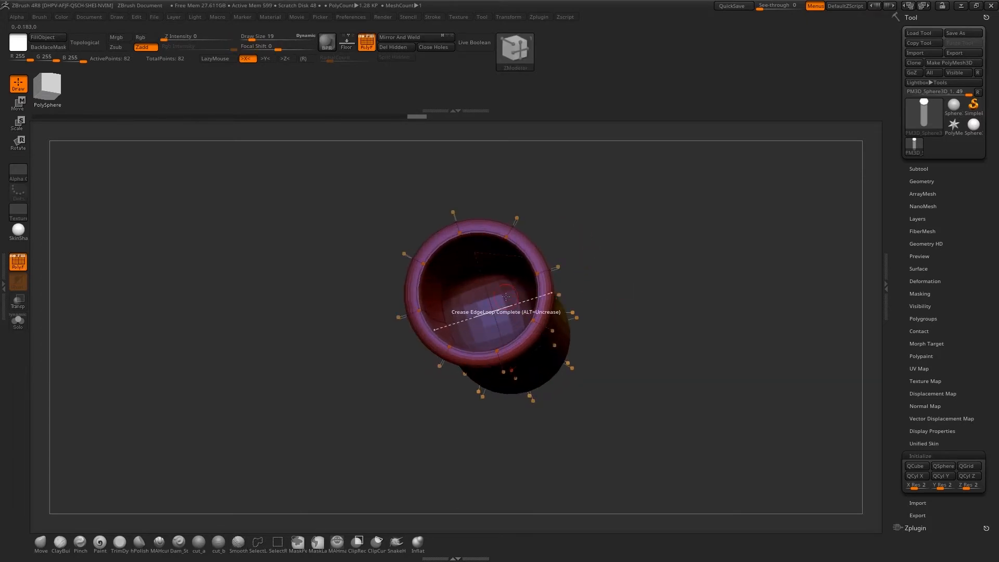
Set the polygon action to Transpose on Polygroup Island and place the gizmo, aligned with the tube, on the inner floor
right_drag(505, 296, 519, 284)
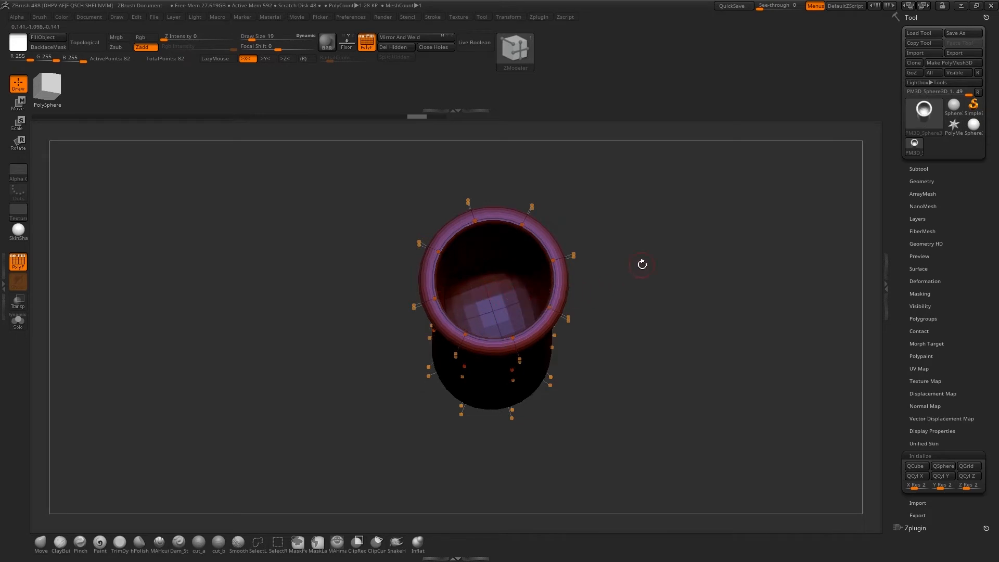
drag(642, 264, 648, 265)
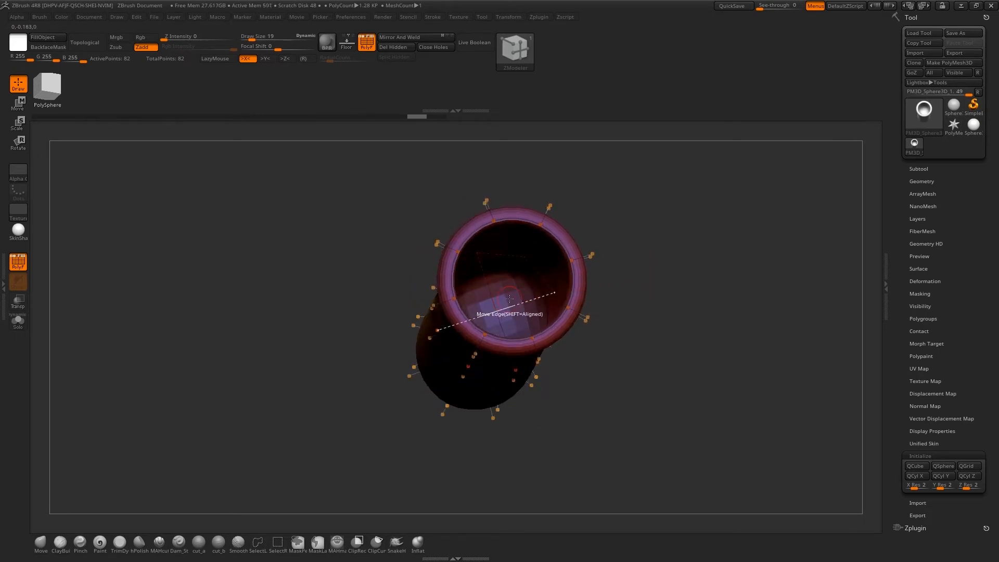
drag(642, 314, 609, 321)
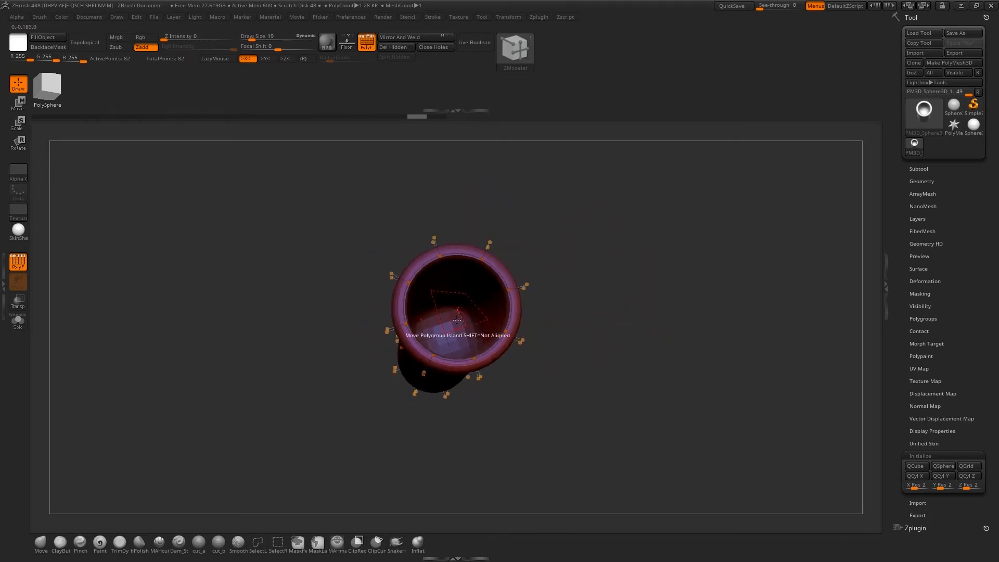
key(space)
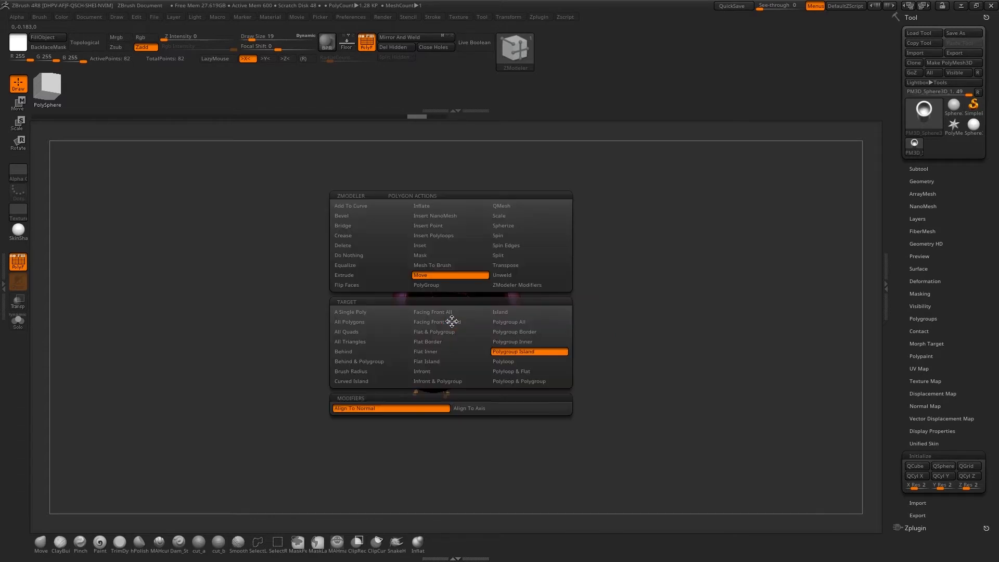
click(510, 266)
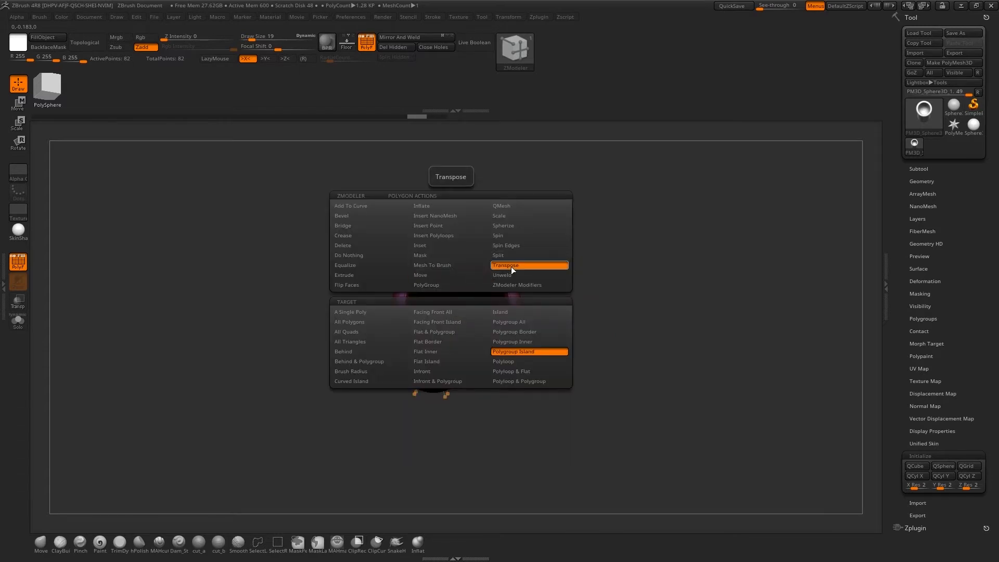
click(529, 352)
click(458, 319)
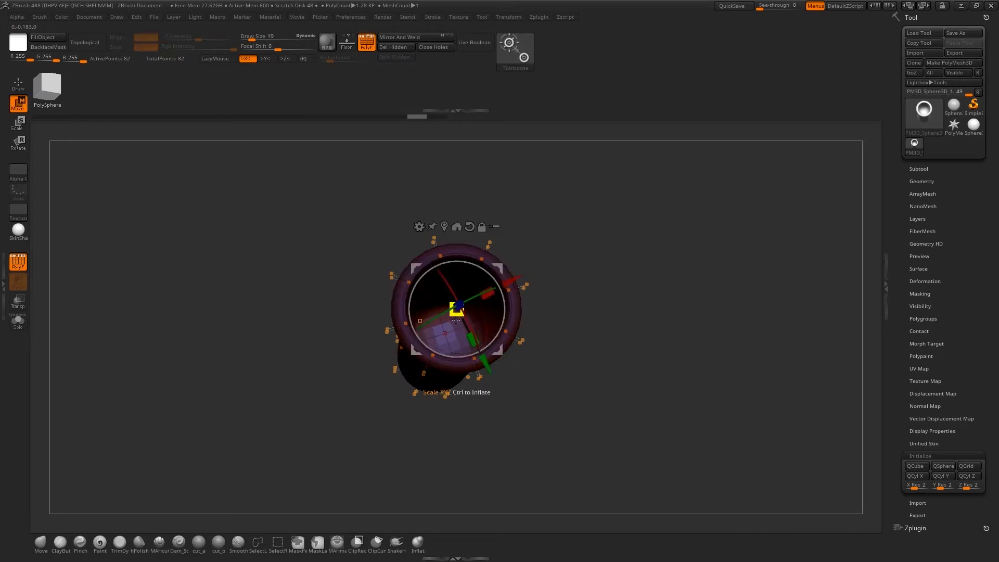
shift+drag(613, 401, 581, 282)
click(467, 216)
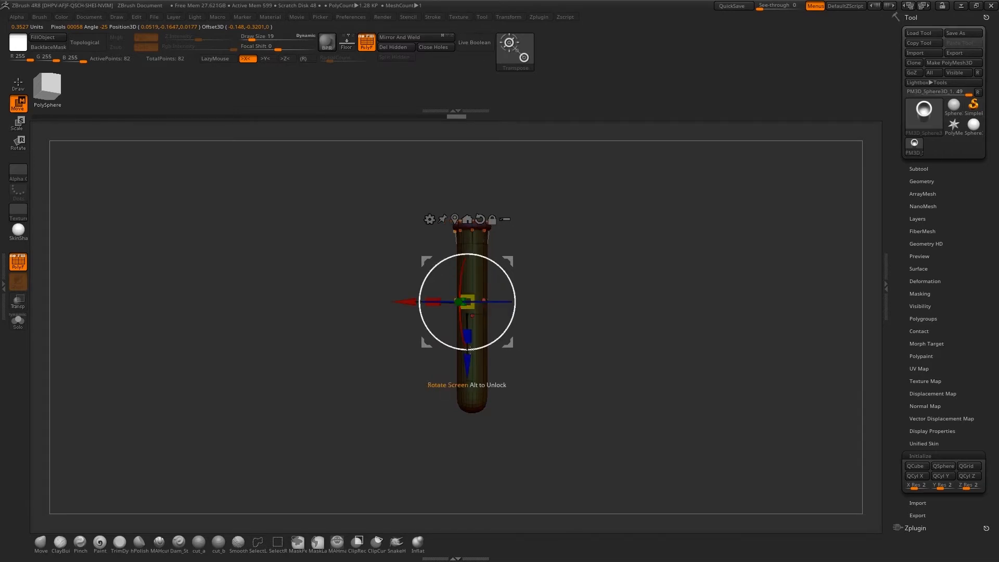
Move the inner floor down the tube until it sits close to the rounded bottom, and return to draw mode
alt+drag(467, 362, 463, 458)
alt+drag(548, 375, 634, 474)
alt+drag(626, 365, 637, 416)
alt+drag(479, 411, 496, 389)
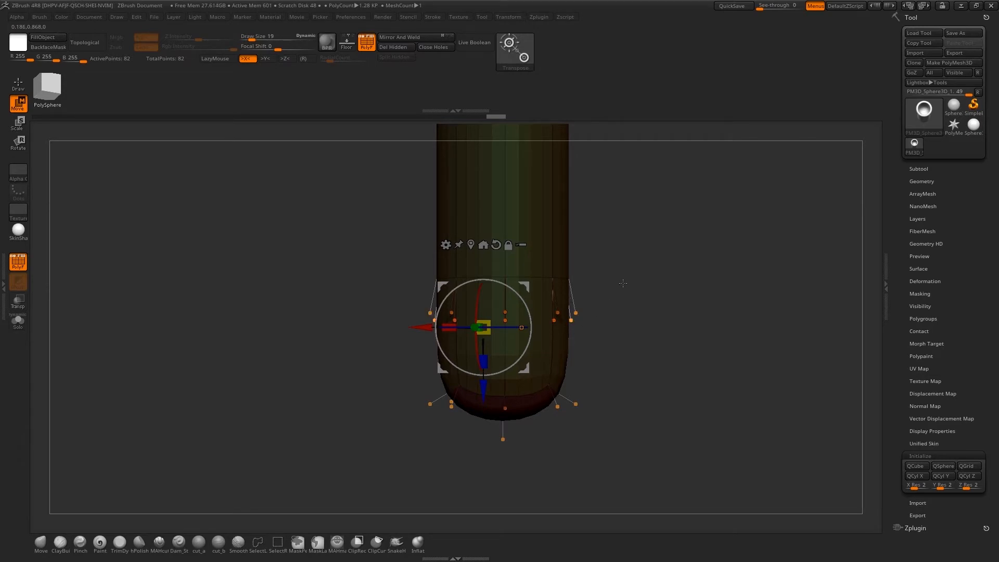
drag(623, 283, 643, 274)
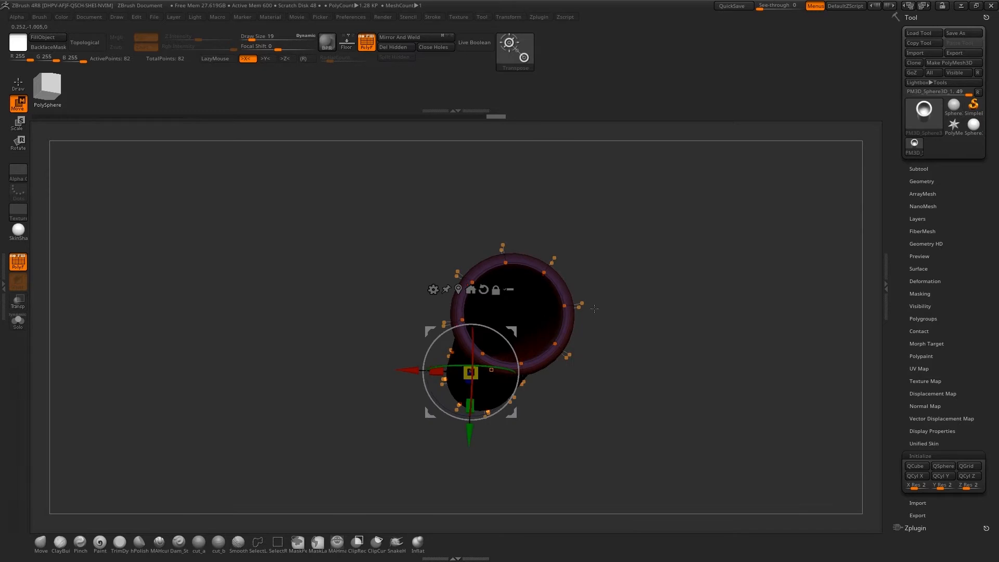
drag(642, 308, 641, 303)
key(q)
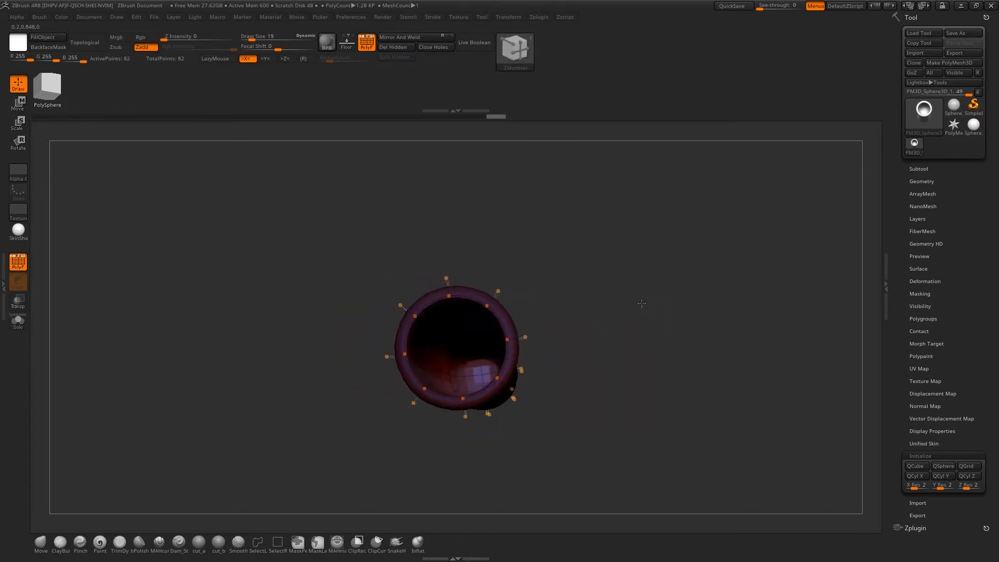
Set the edge action to Insert with Single EdgeLoop and insert an edge loop around the tube's inner wall
right_click(441, 374)
click(422, 307)
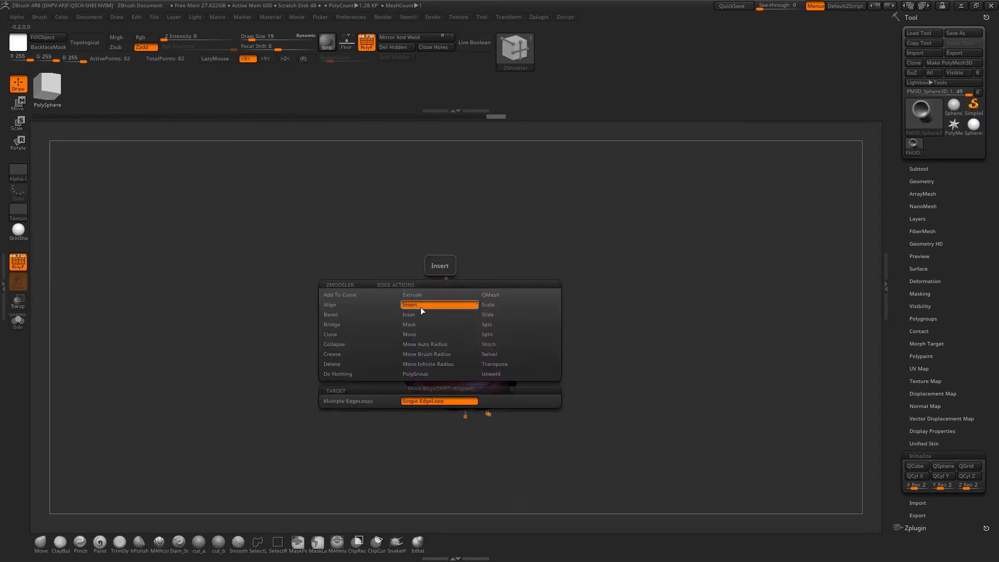
right_drag(436, 372, 442, 391)
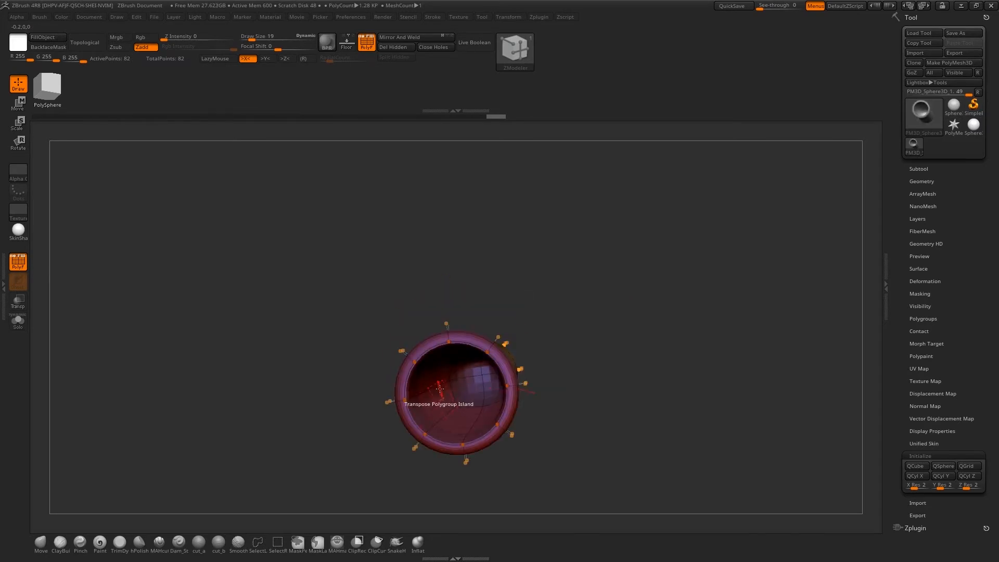
click(441, 383)
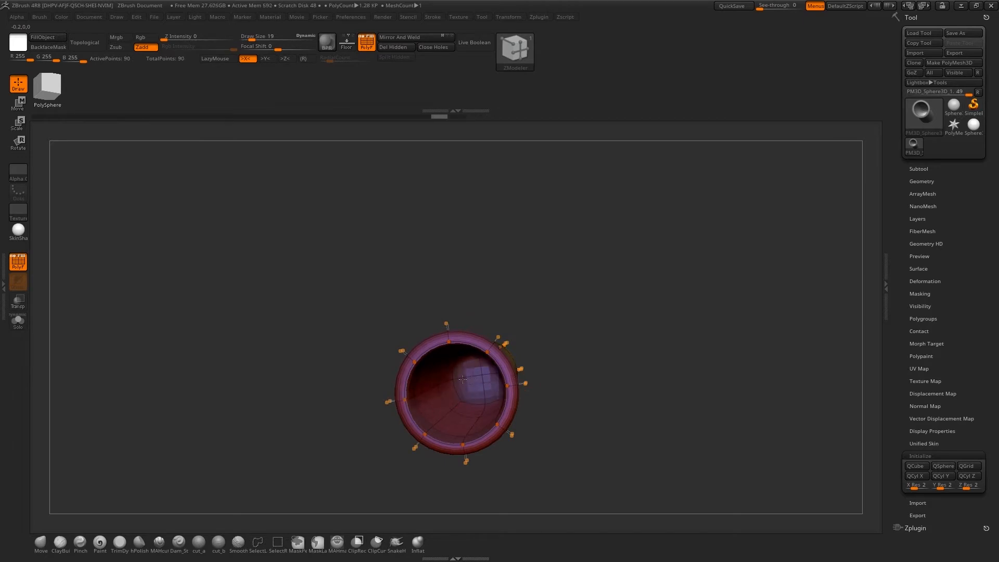
Hide half of the tube to examine the inner wall and floor near the bottom, and show the whole mesh again
drag(598, 370, 568, 318)
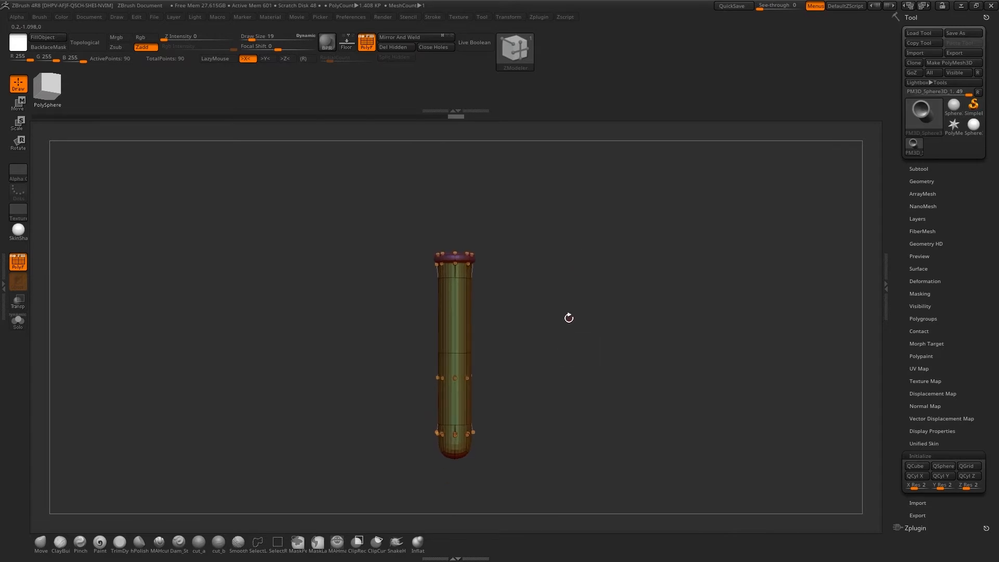
ctrl+shift+drag(399, 201, 447, 470)
mouse_move(576, 338)
mouse_down()
mouse_move(591, 299)
mouse_move(561, 343)
mouse_move(613, 296)
mouse_move(616, 358)
mouse_up()
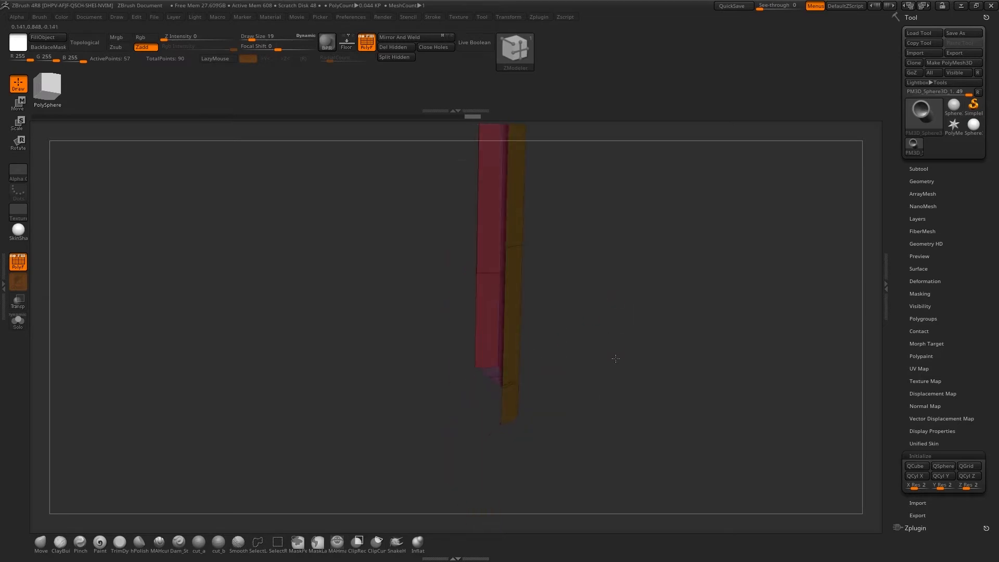
drag(642, 328, 616, 325)
ctrl+shift+click(645, 312)
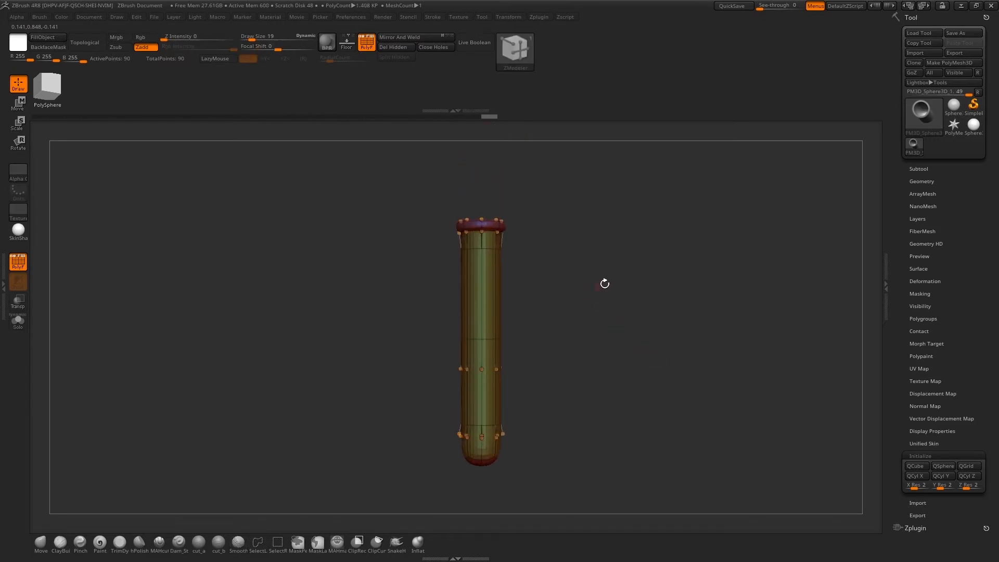
alt+drag(604, 283, 591, 294)
alt+drag(600, 352, 602, 335)
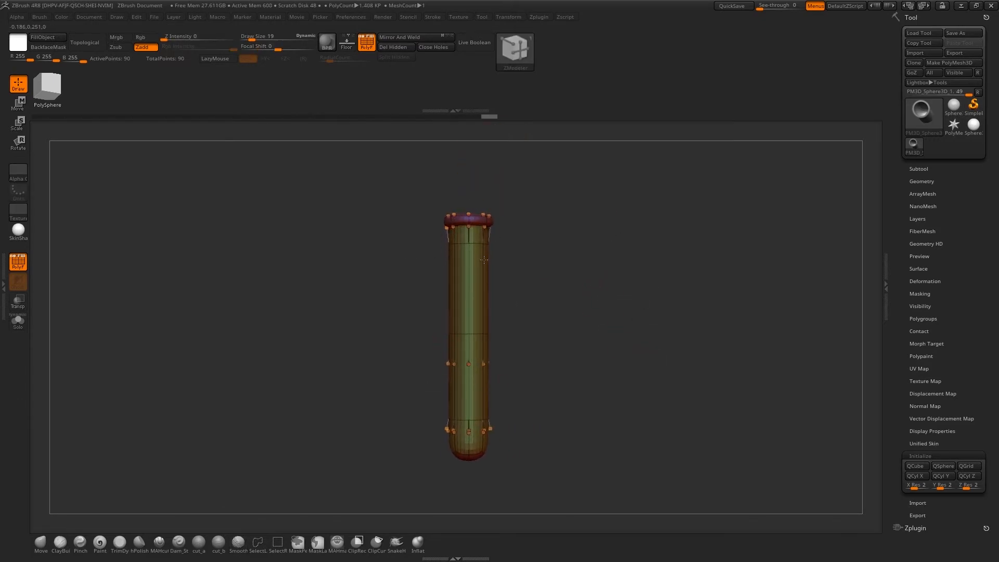
Rename the test tube subtool as Glass
click(939, 167)
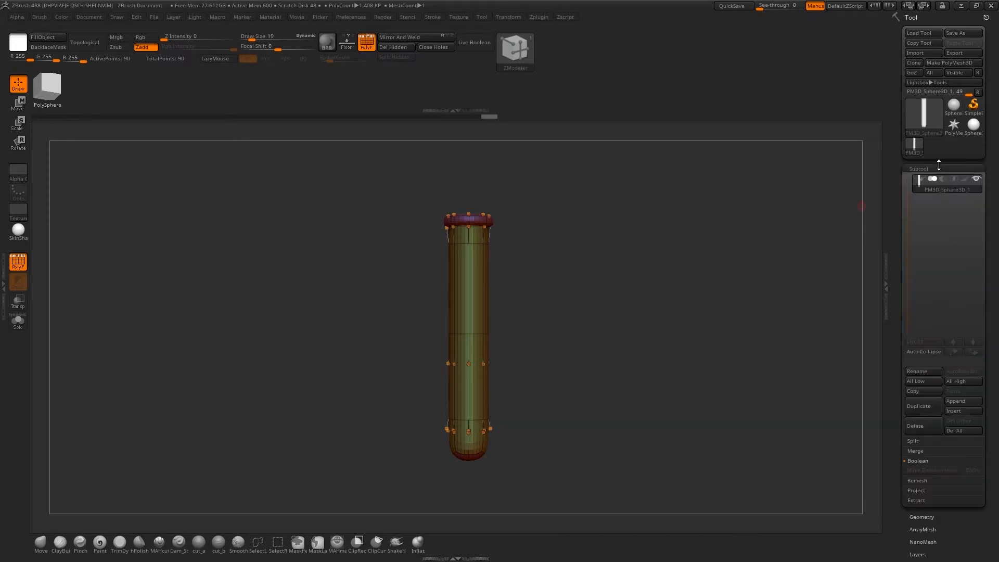
click(925, 371)
text(glass)
key(Return)
Append a sphere as a new subtool, select it and initialize it as a QCyl Y cylinder
click(963, 402)
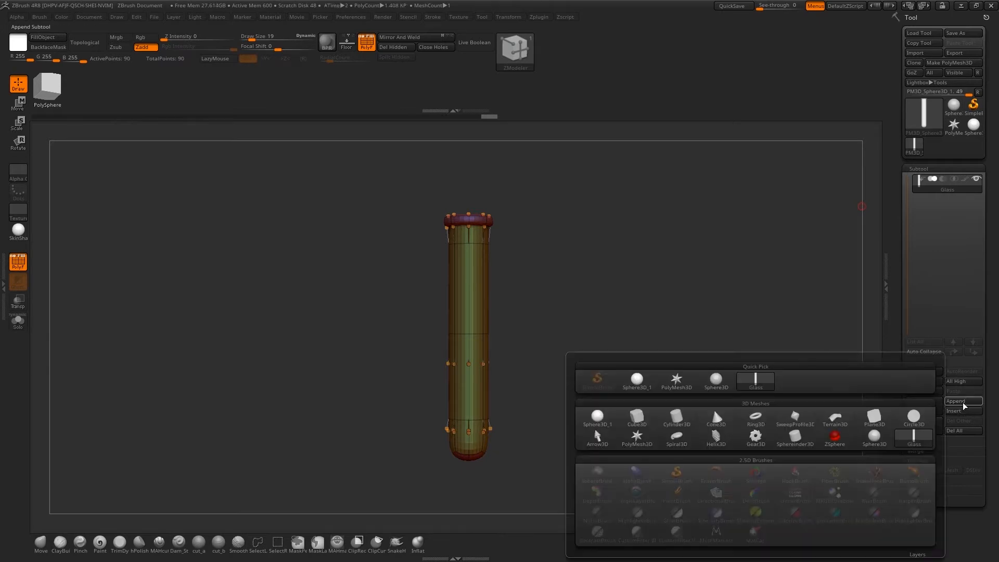
click(607, 422)
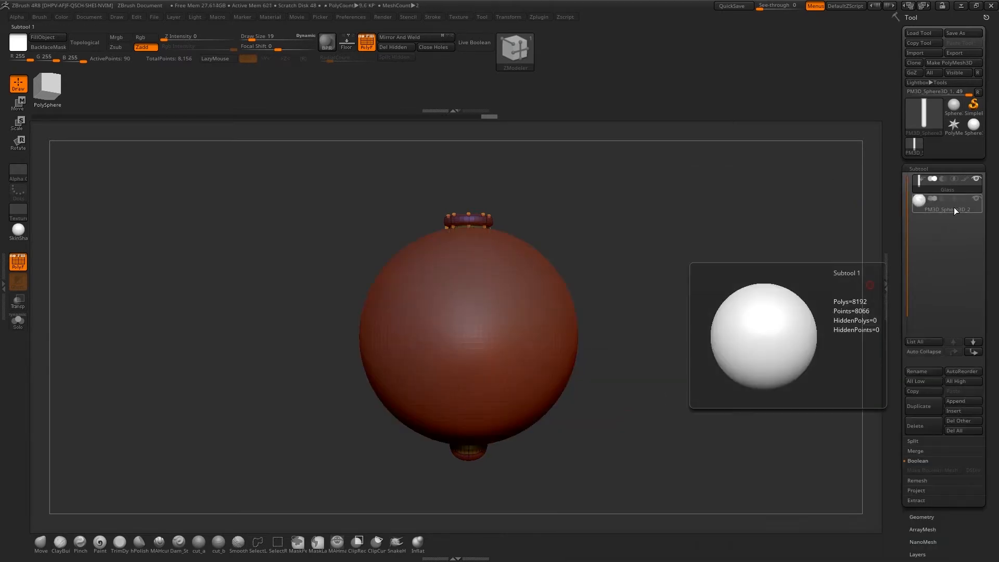
drag(972, 527, 935, 373)
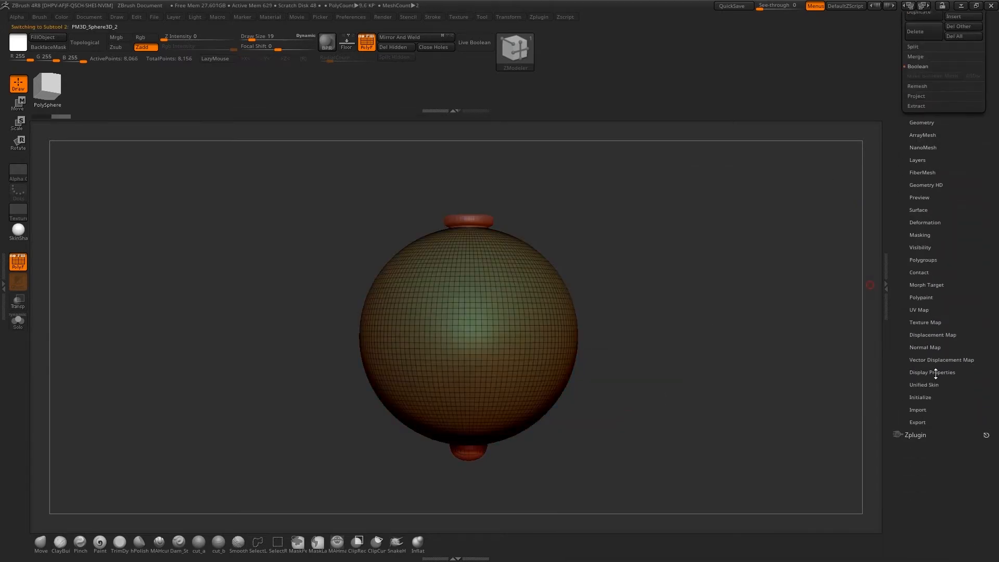
click(920, 397)
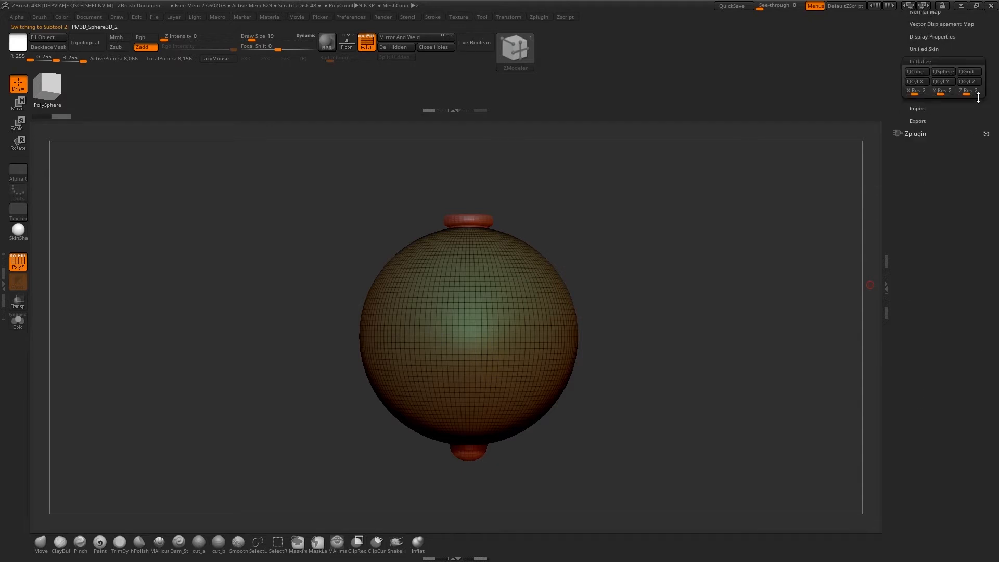
click(941, 81)
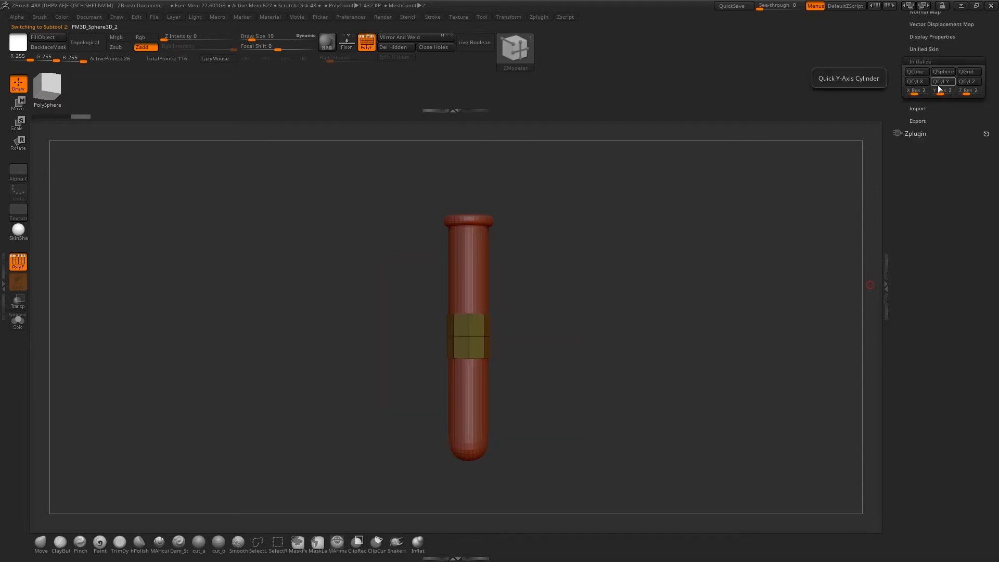
Turn on transparency and scale the new cylinder down slightly so it fits inside the glass tube
click(18, 301)
alt+drag(595, 329, 593, 299)
key(e)
drag(455, 251, 445, 251)
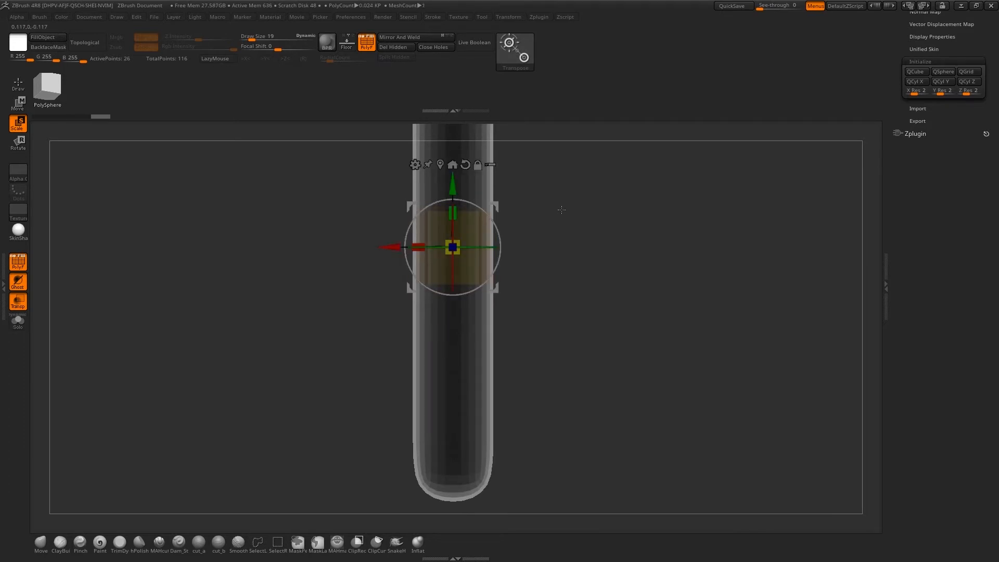
alt+drag(583, 242, 636, 222)
Stretch the cylinder along the tube by masking one half at a time, moving the lower end down and the upper end up
key(q)
key(ctrl)
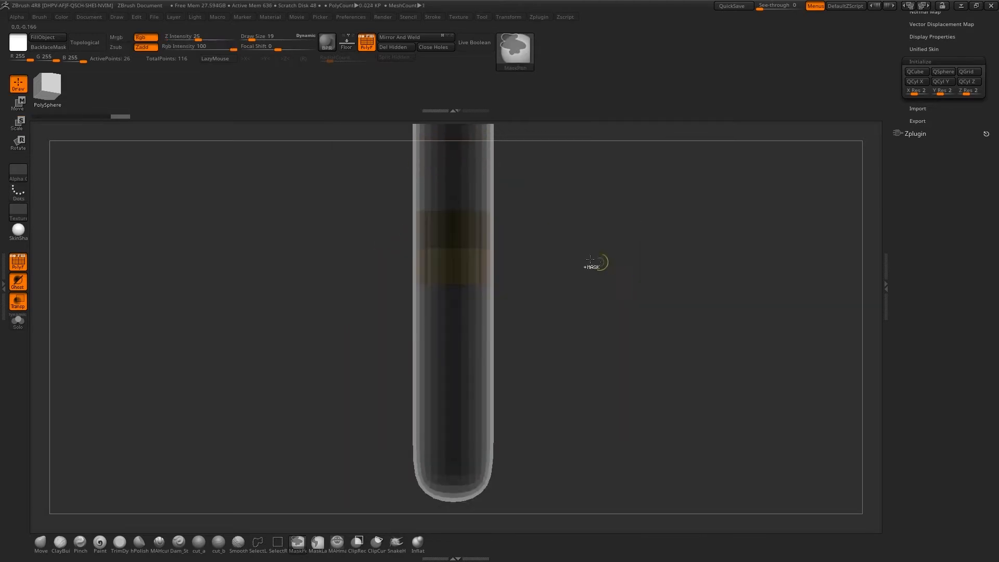
key(w)
drag(451, 182, 443, 349)
alt+drag(598, 206, 585, 271)
ctrl+click(601, 247)
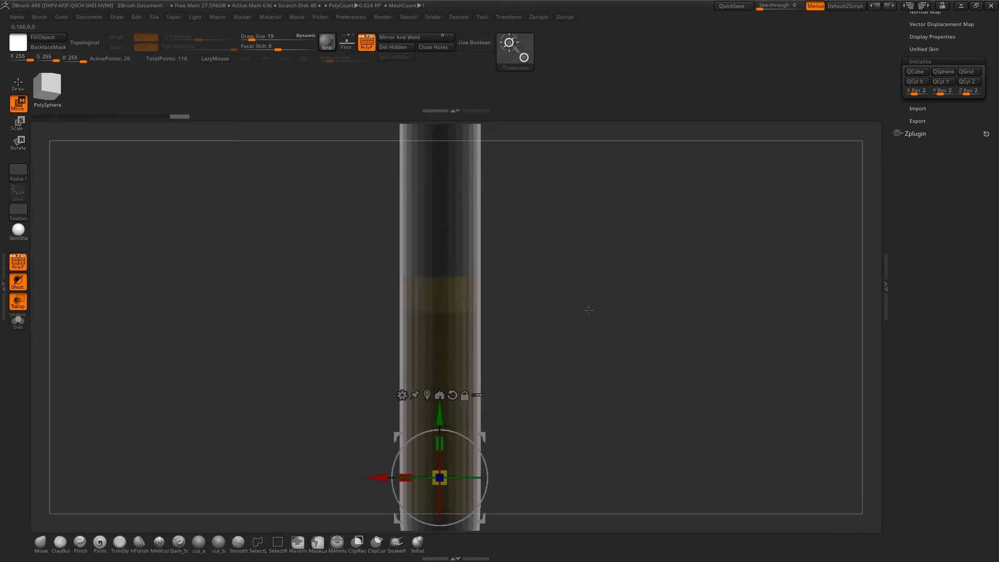
alt+drag(588, 310, 554, 278)
drag(442, 414, 446, 354)
mouse_move(524, 310)
alt+mouse_down()
mouse_move(574, 247)
mouse_move(521, 238)
mouse_move(535, 289)
mouse_move(604, 359)
alt+mouse_up()
key(q)
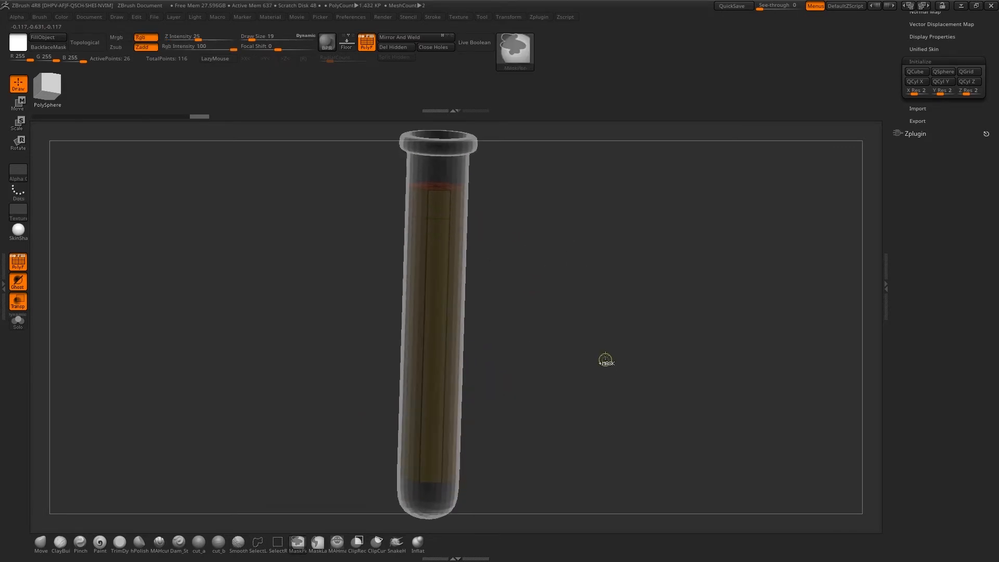
Turn on dynamic subdivision for the inner cylinder and insert an edge loop around its lower part
key(d)
drag(579, 290, 573, 283)
click(430, 415)
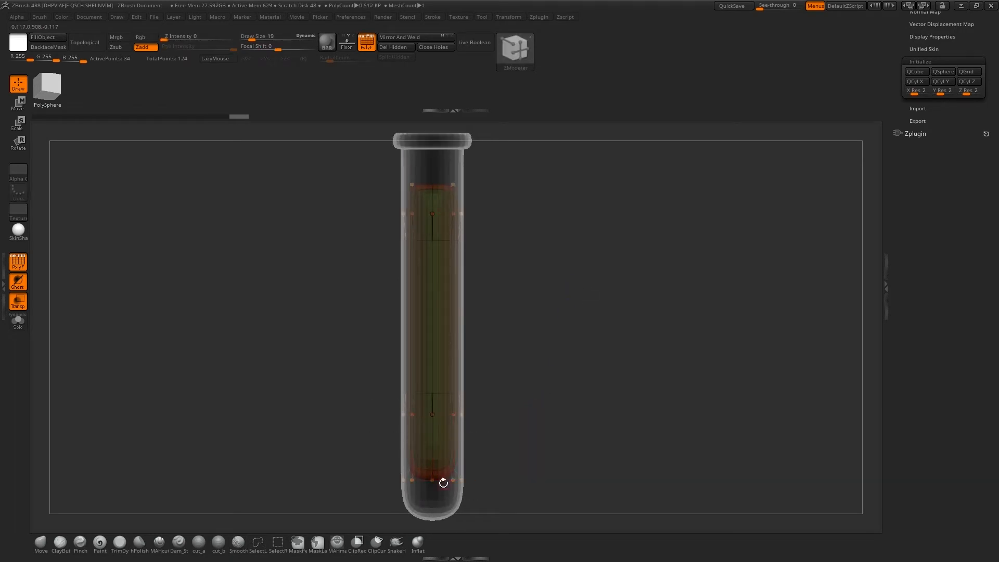
Insert an edge loop close to the inner cylinder's top rim to sharpen the liquid surface
alt+drag(560, 437, 561, 339)
drag(564, 303, 537, 342)
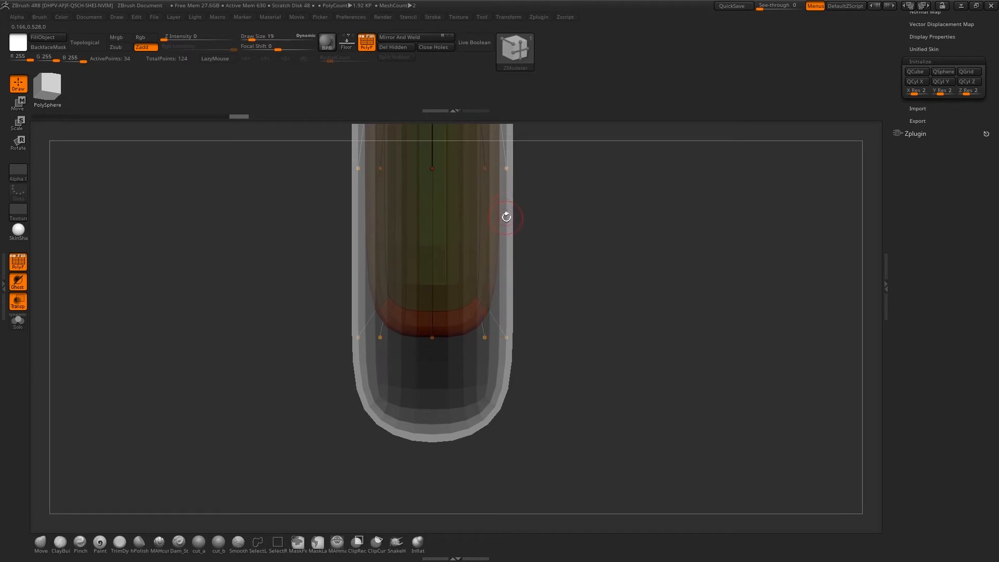
drag(568, 223, 548, 361)
drag(571, 183, 577, 221)
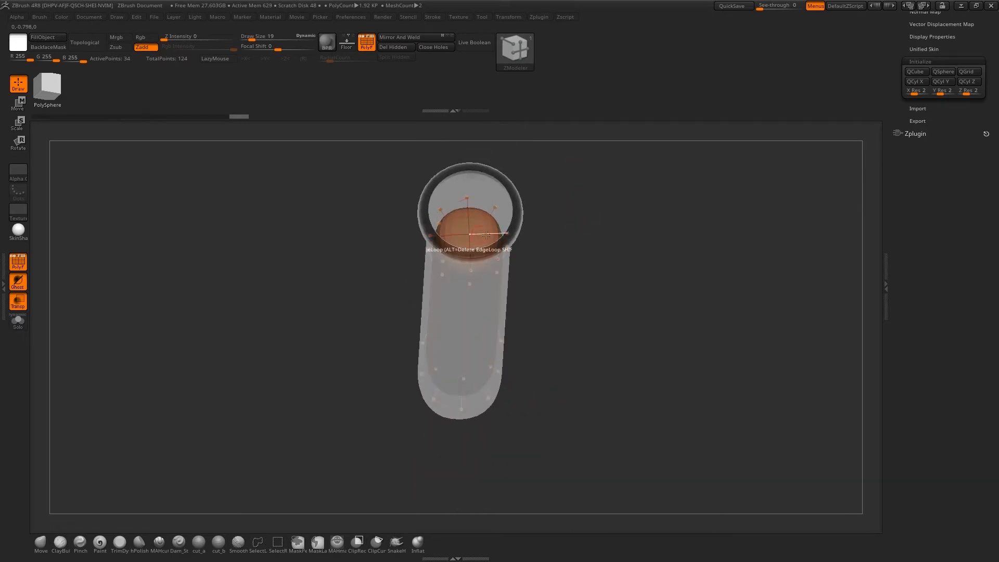
drag(578, 237, 615, 408)
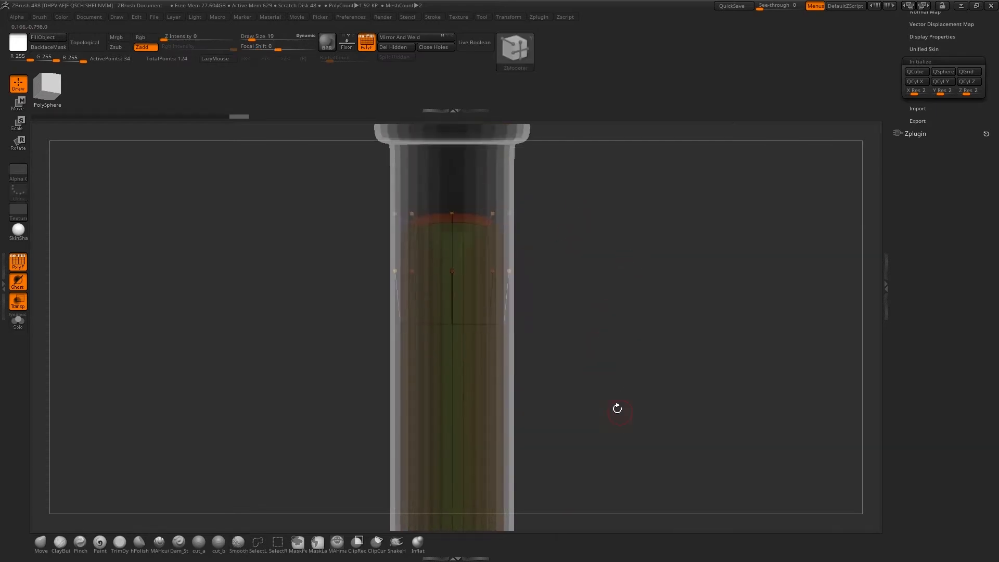
click(452, 349)
Set the polygon action to QMesh with Polygroup Island and push the liquid's top surface down slightly
drag(621, 231, 613, 345)
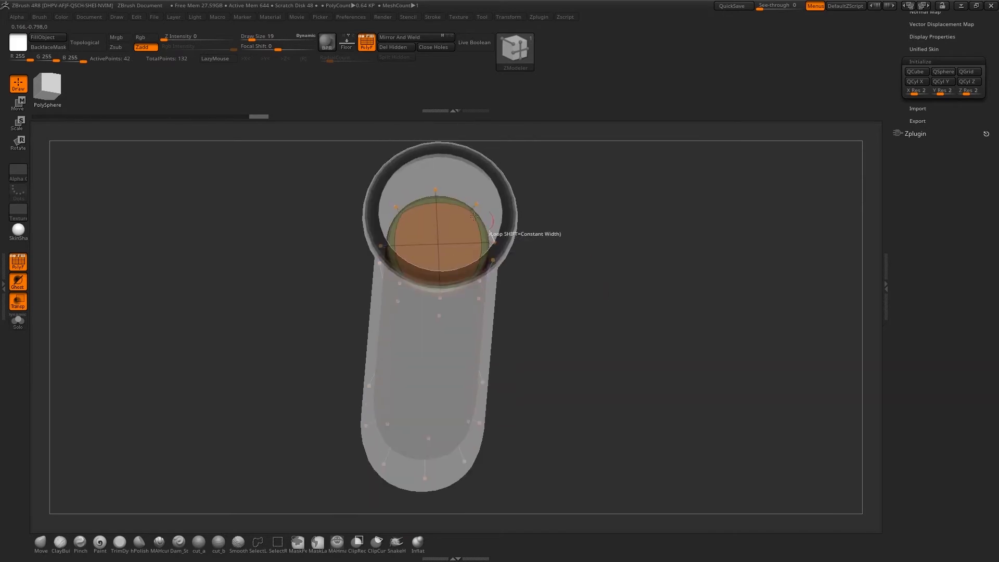
key(space)
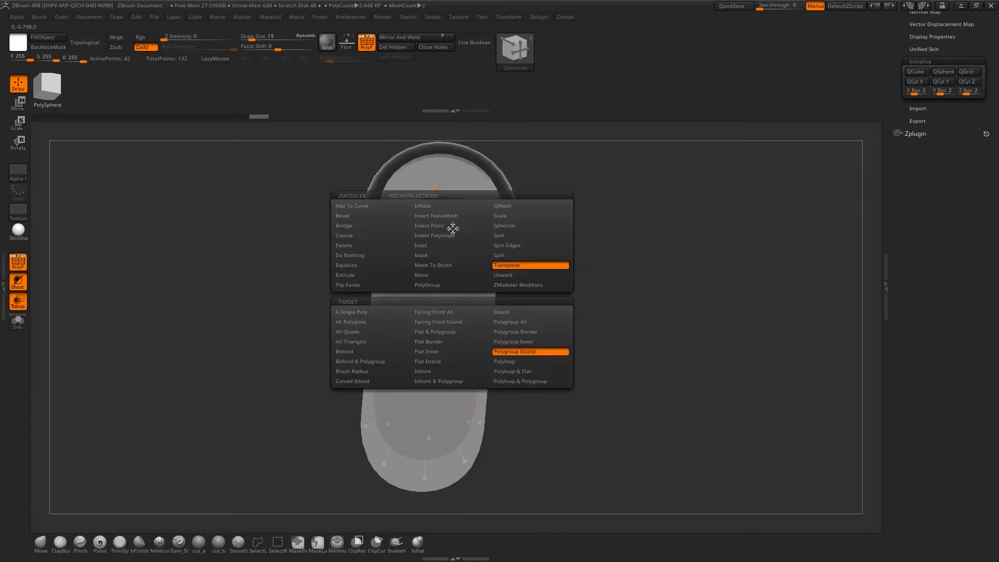
click(514, 208)
click(526, 349)
mouse_move(451, 241)
mouse_down()
mouse_move(455, 225)
mouse_move(451, 242)
mouse_up()
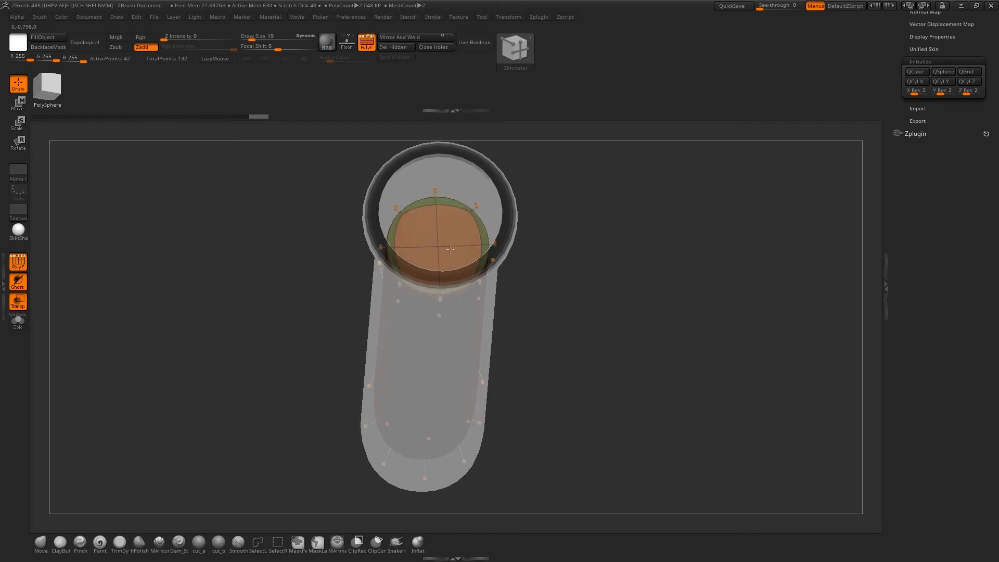
Turn off the polyframe display and examine the liquid's top surface and its fit along the whole tube
drag(603, 288, 603, 323)
drag(631, 299, 638, 309)
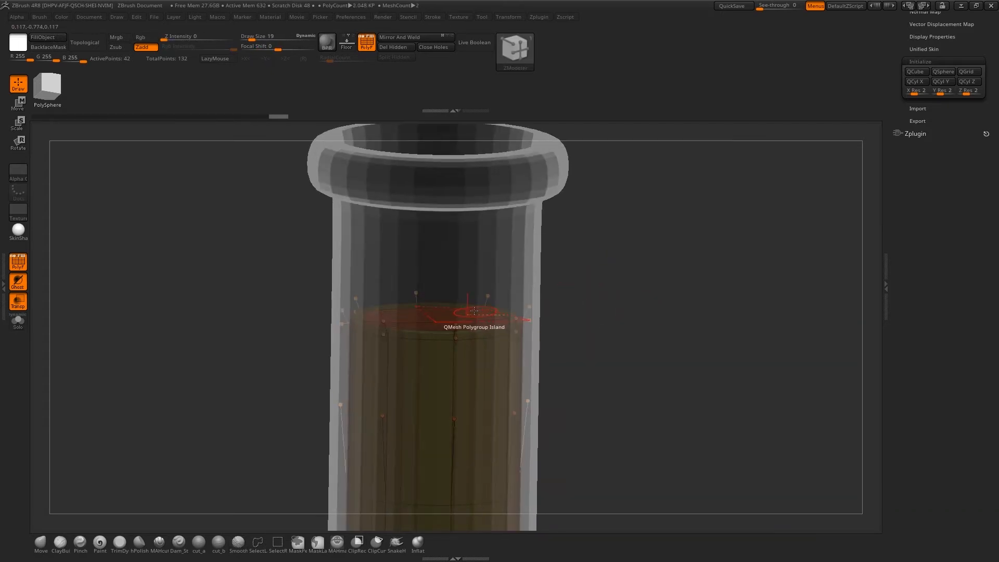
shift+drag(593, 282, 718, 308)
key(shift+f)
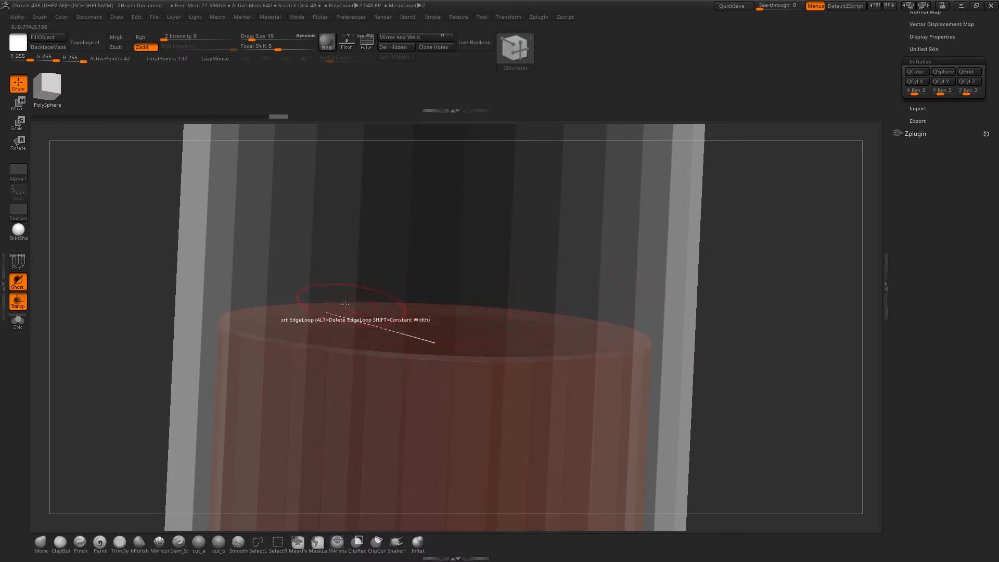
drag(751, 277, 711, 185)
alt+drag(703, 348, 682, 281)
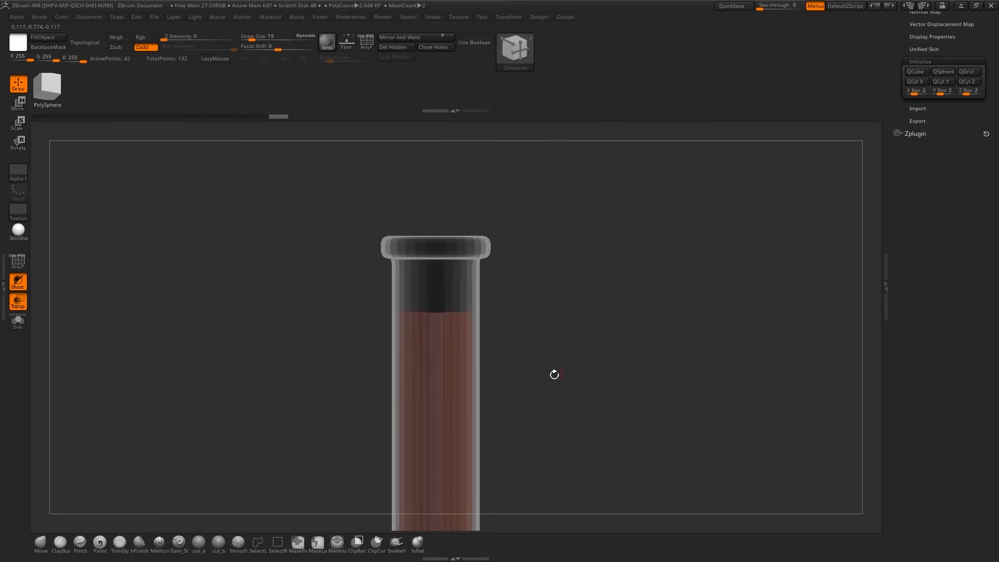
alt+drag(554, 374, 588, 316)
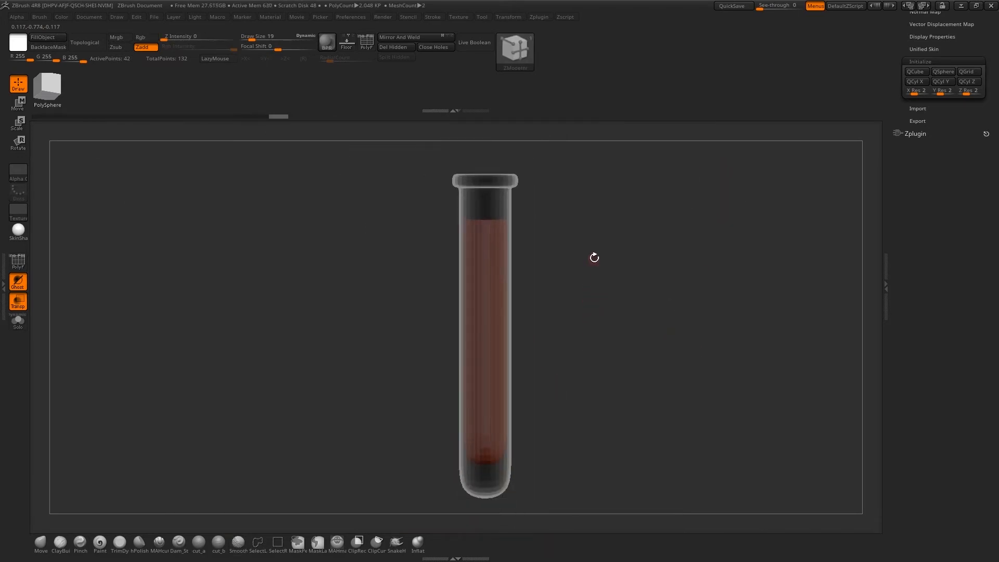
drag(594, 257, 591, 295)
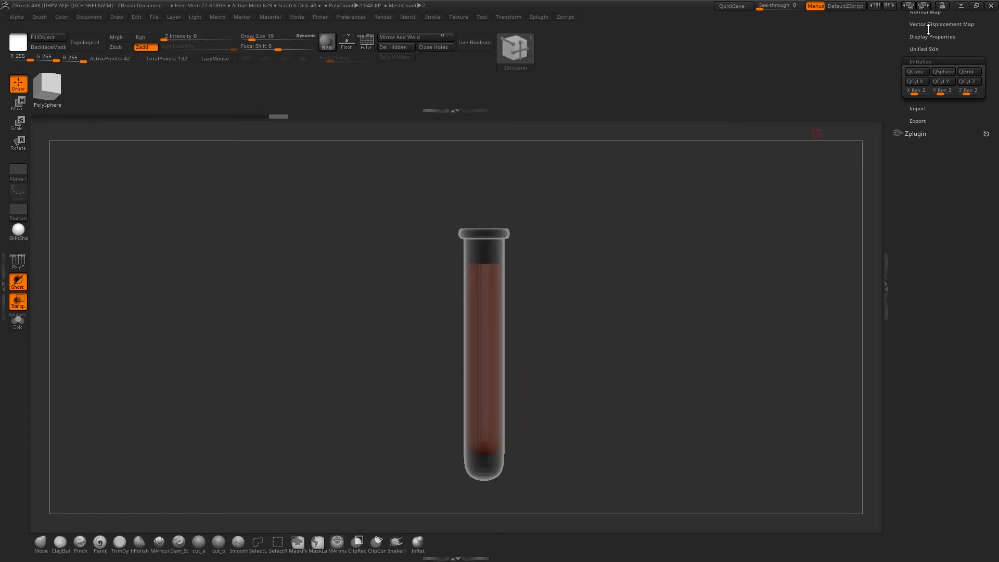
Rename the inner cylinder's subtool as Potion
drag(917, 37, 919, 234)
click(915, 167)
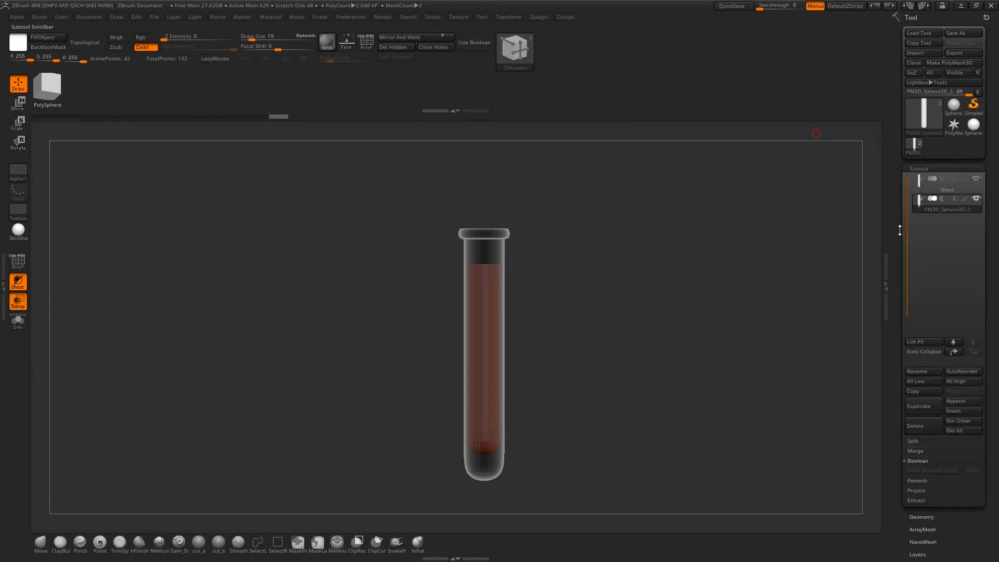
click(928, 372)
text(potion)
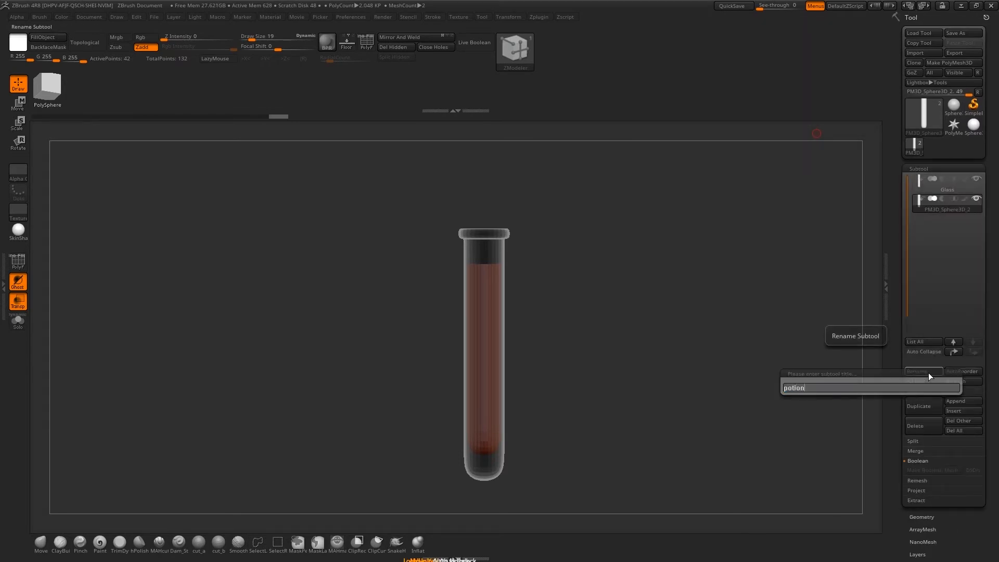
key(Return)
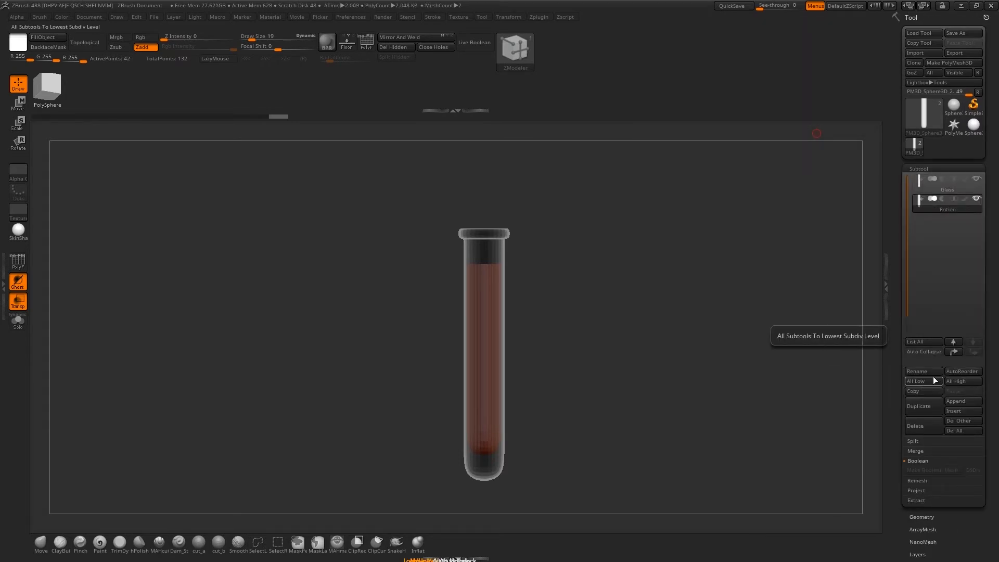
Rename the inner cylinder's subtool as Liquid
click(932, 376)
text(Liquid)
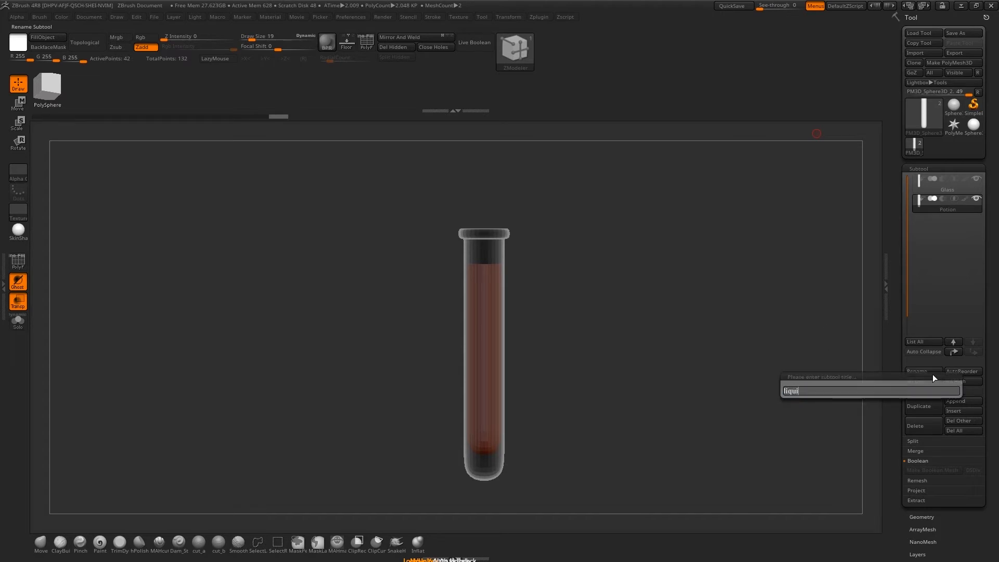
key(Return)
Select the Glass subtool and divide its geometry up to subdivision level 3
key(Up)
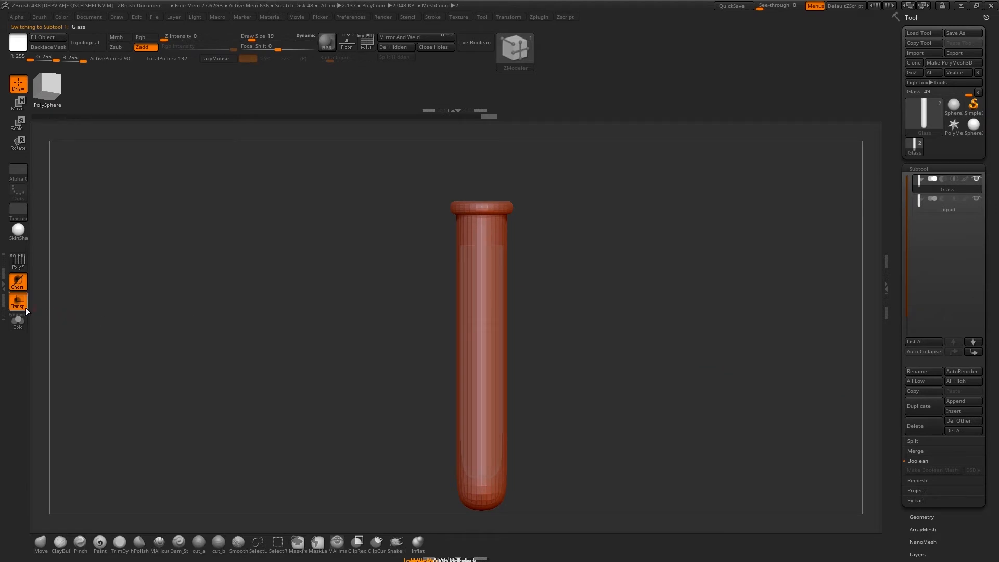
drag(654, 278, 789, 381)
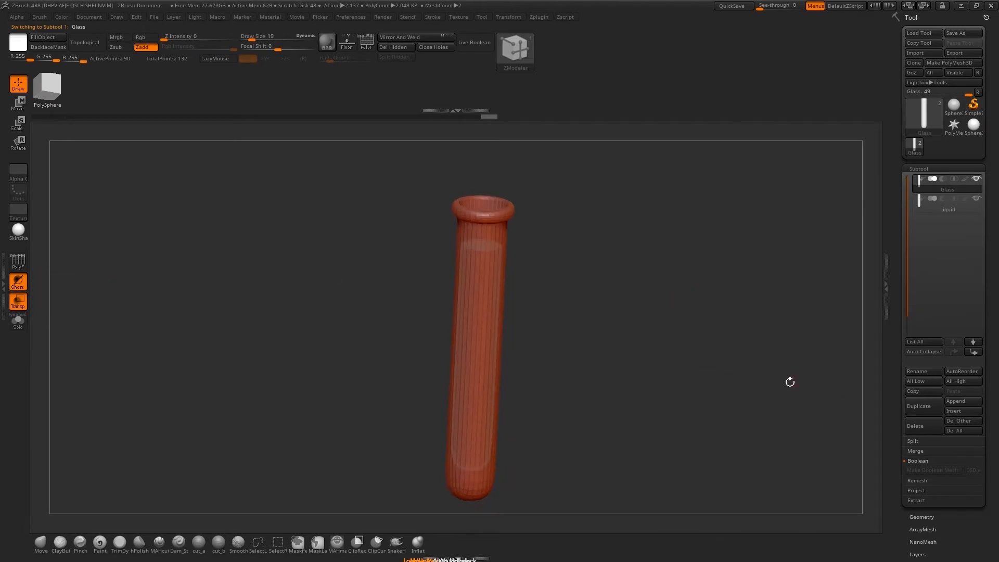
drag(921, 522, 927, 494)
click(932, 479)
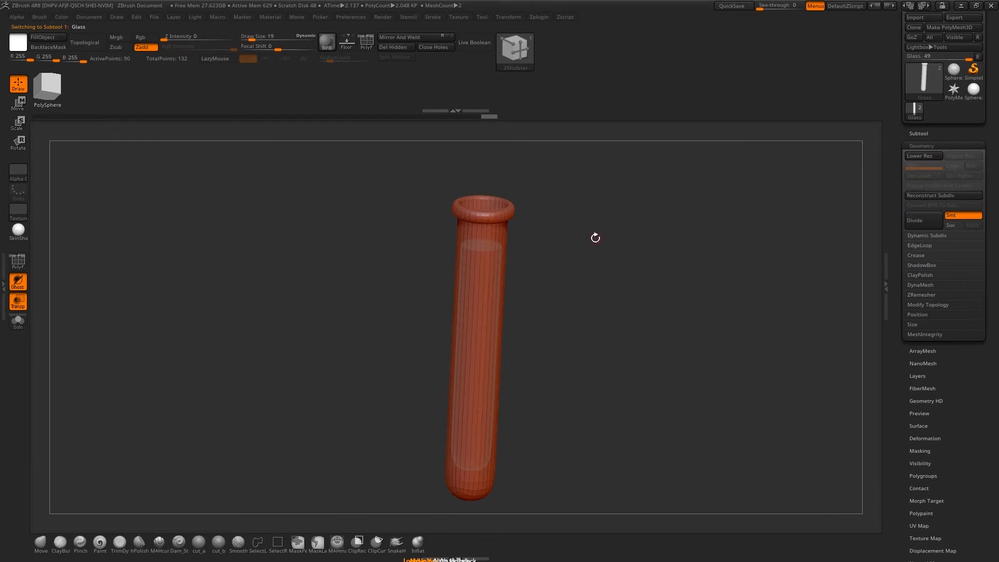
key(ctrl)
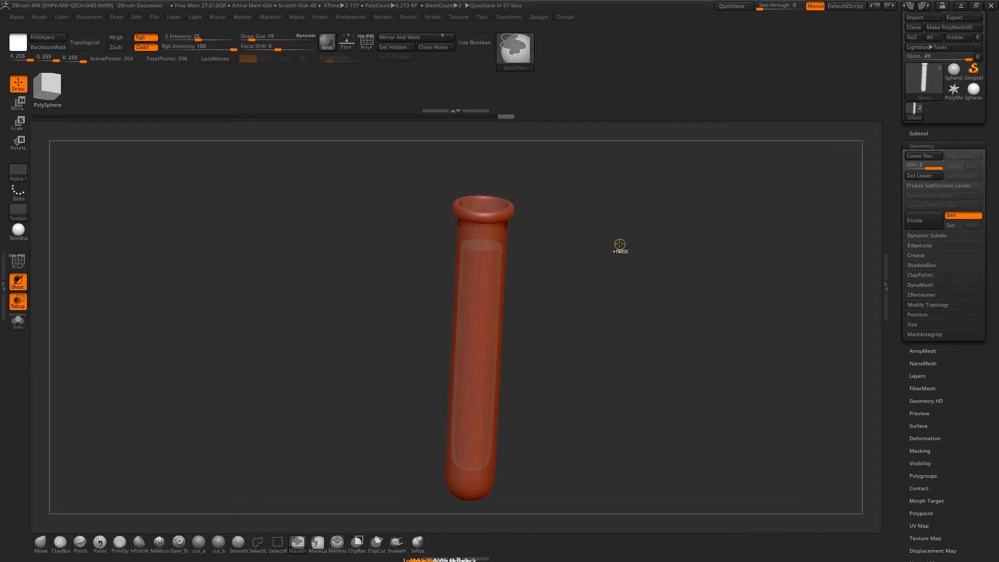
drag(619, 244, 211, 123)
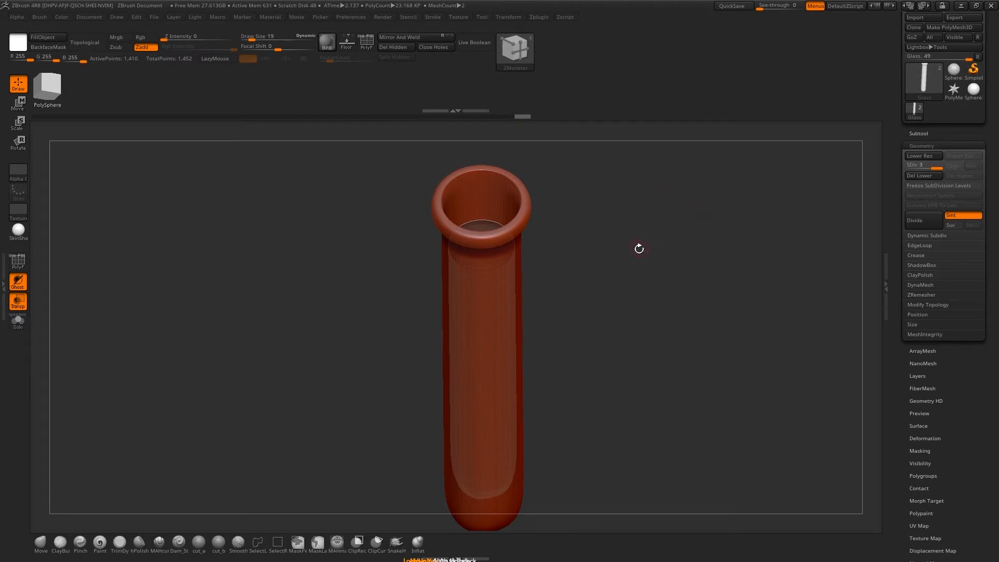
drag(639, 248, 603, 293)
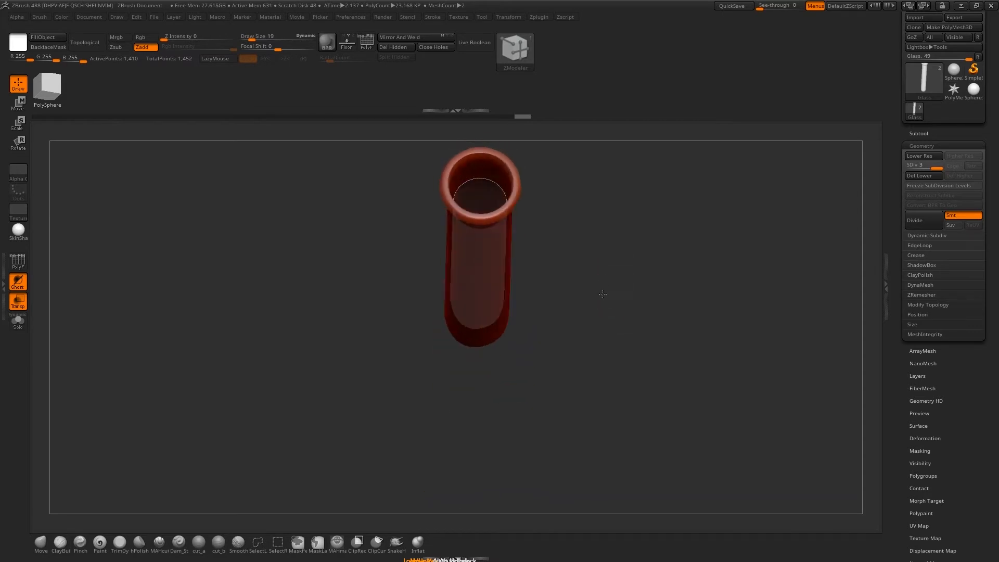
Select the Liquid subtool and divide its geometry up to subdivision level 3
click(516, 227)
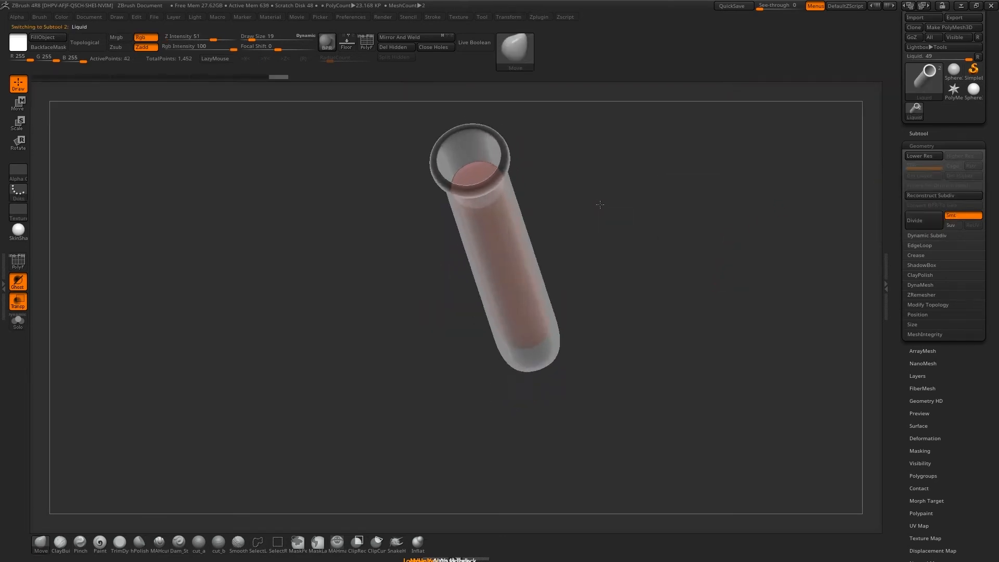
drag(600, 205, 602, 206)
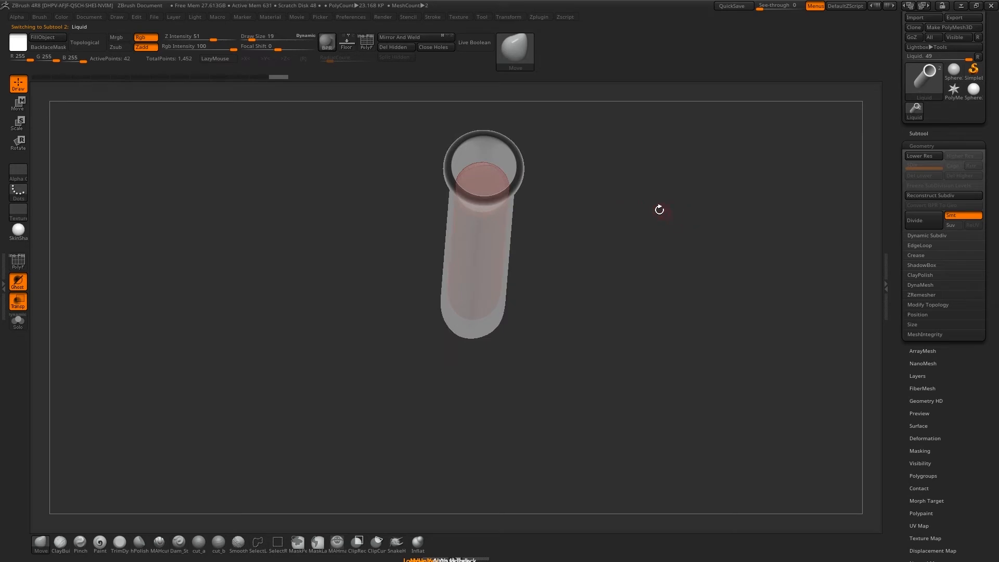
drag(660, 207, 622, 236)
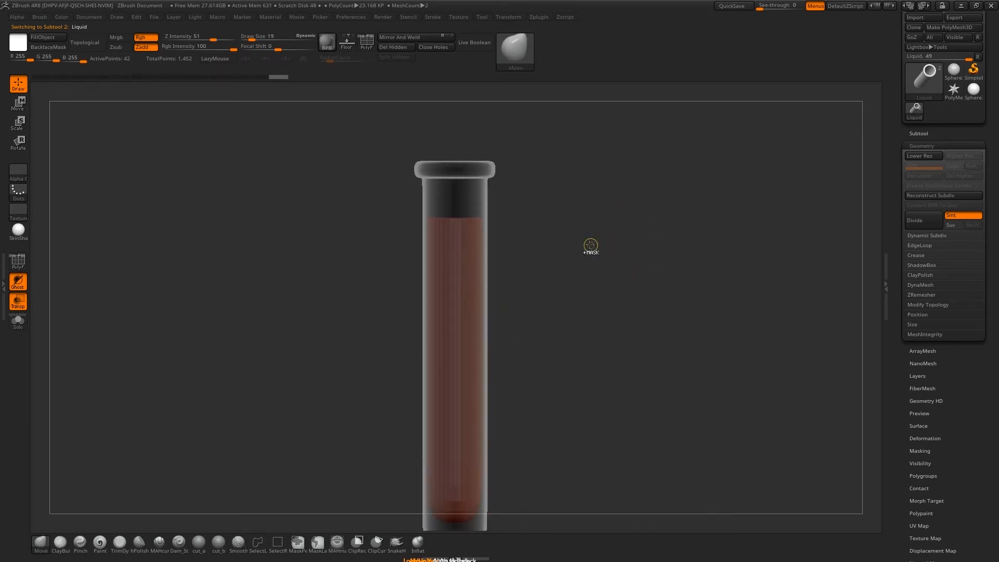
key(ctrl)
key(ctrl+d)
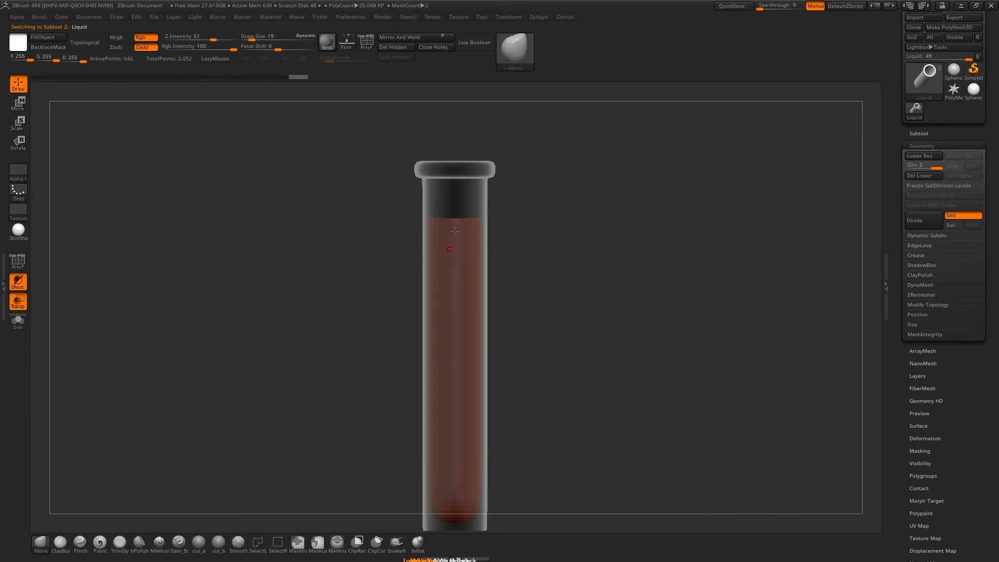
Delete the Liquid subtool's lower subdivision levels and turn off the transparent display of the test tube
click(919, 175)
mouse_move(694, 219)
mouse_down()
mouse_move(669, 223)
mouse_move(674, 235)
mouse_move(652, 226)
mouse_move(693, 396)
mouse_move(695, 364)
mouse_move(665, 275)
mouse_up()
key(shift+f)
key(shift+f)
mouse_move(646, 321)
mouse_down()
mouse_move(641, 292)
mouse_move(626, 297)
mouse_move(609, 270)
mouse_up()
key(shift+t)
alt+drag(530, 153, 523, 192)
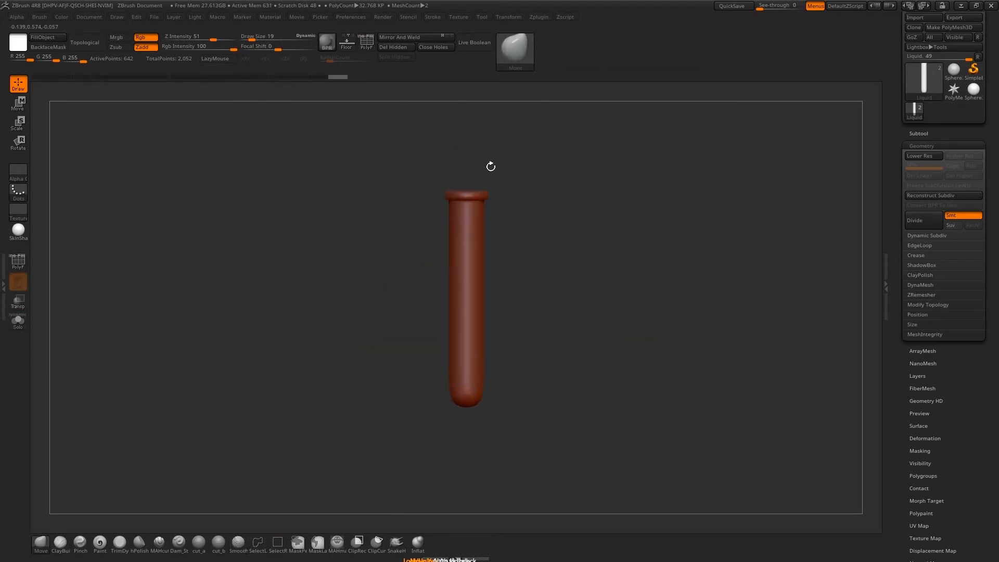
drag(612, 244, 630, 246)
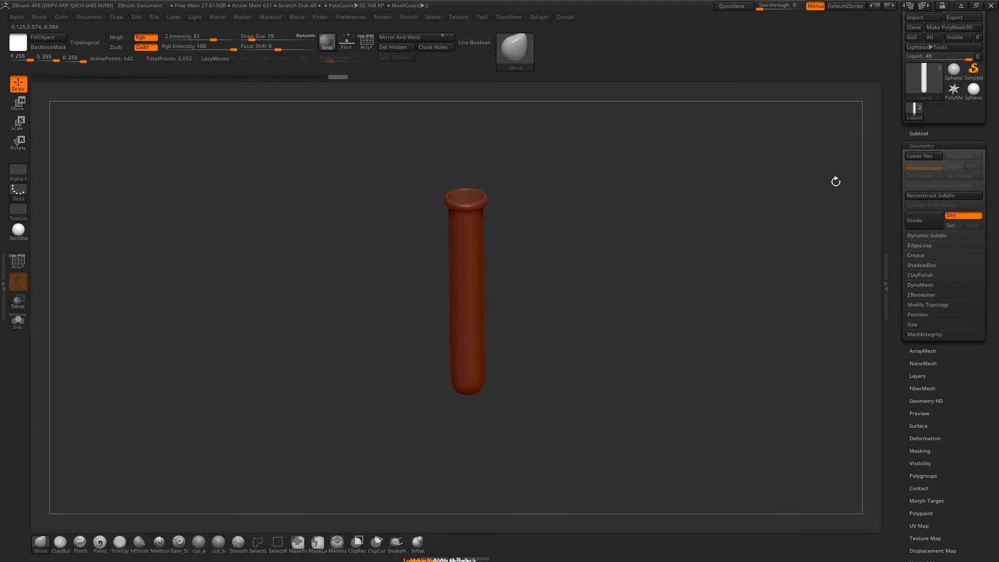
Export the visible subtools with SubTool Master as OBJ files into the Potion folder, using the prefix potion_
drag(933, 432, 936, 241)
drag(934, 316, 935, 328)
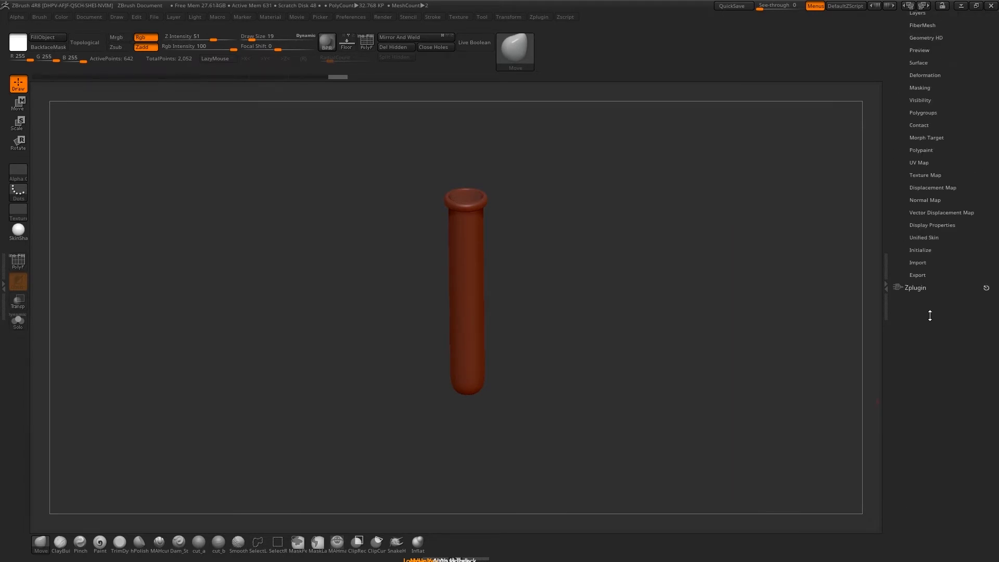
click(923, 289)
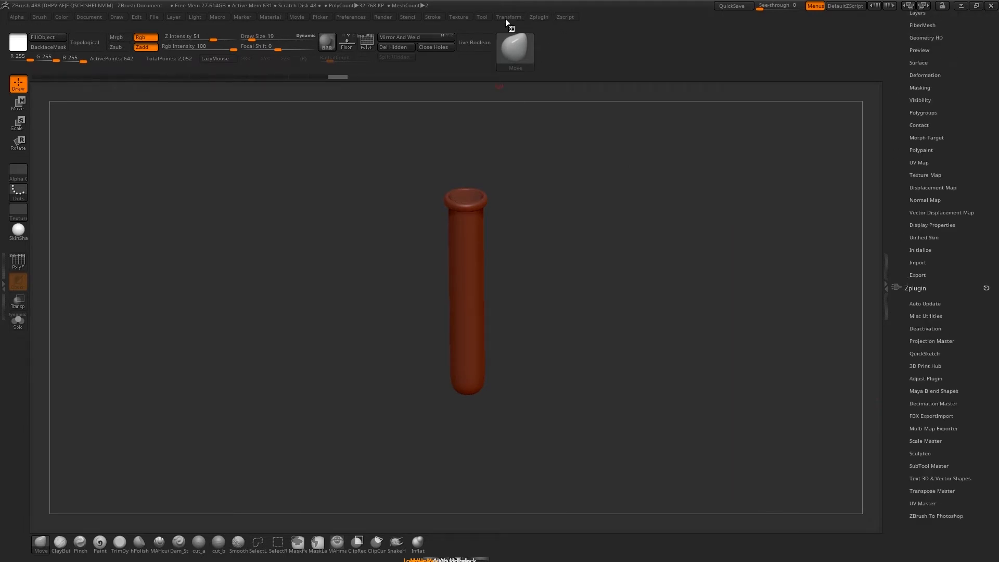
scroll(926, 346, down, 1)
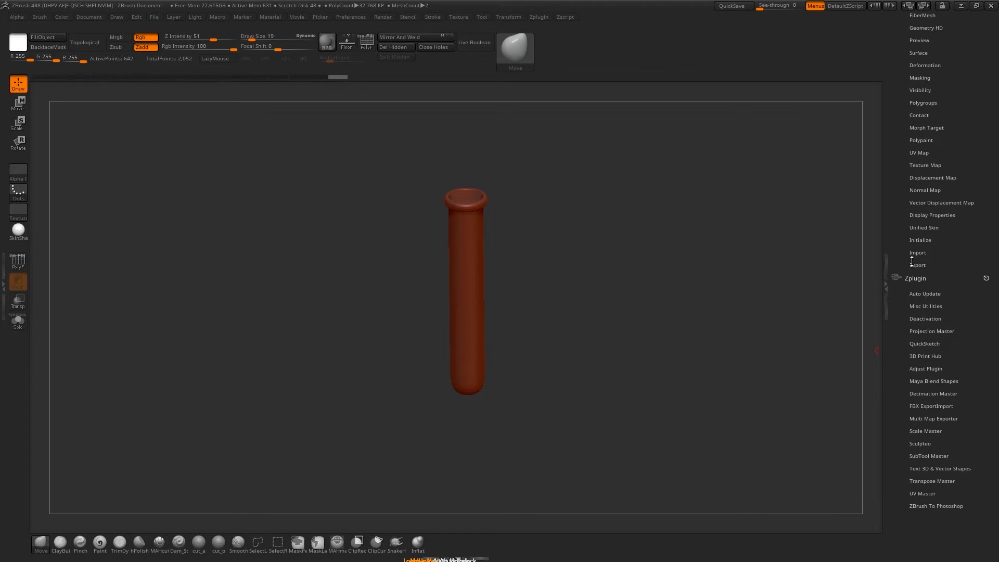
click(930, 456)
scroll(920, 458, down, 1)
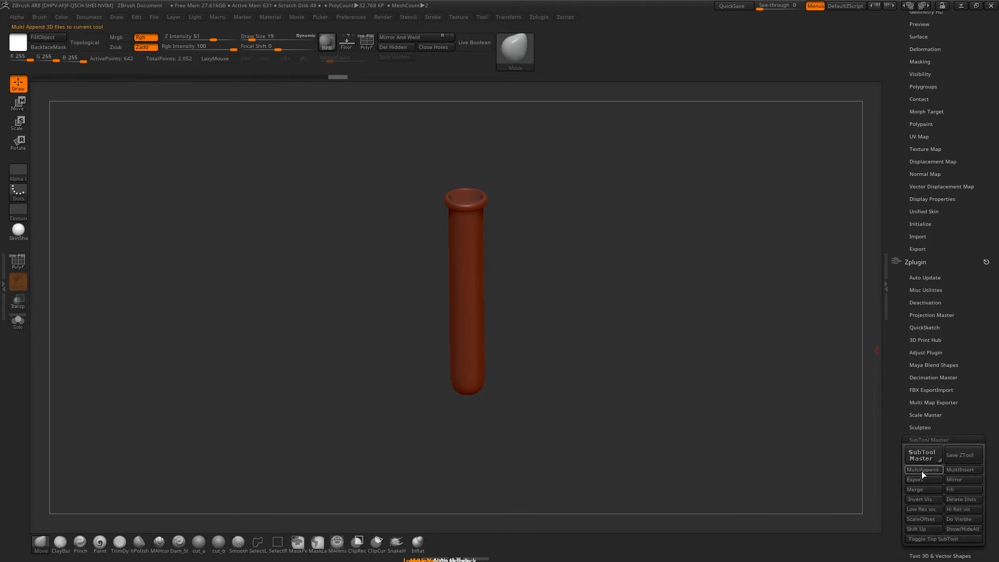
click(924, 479)
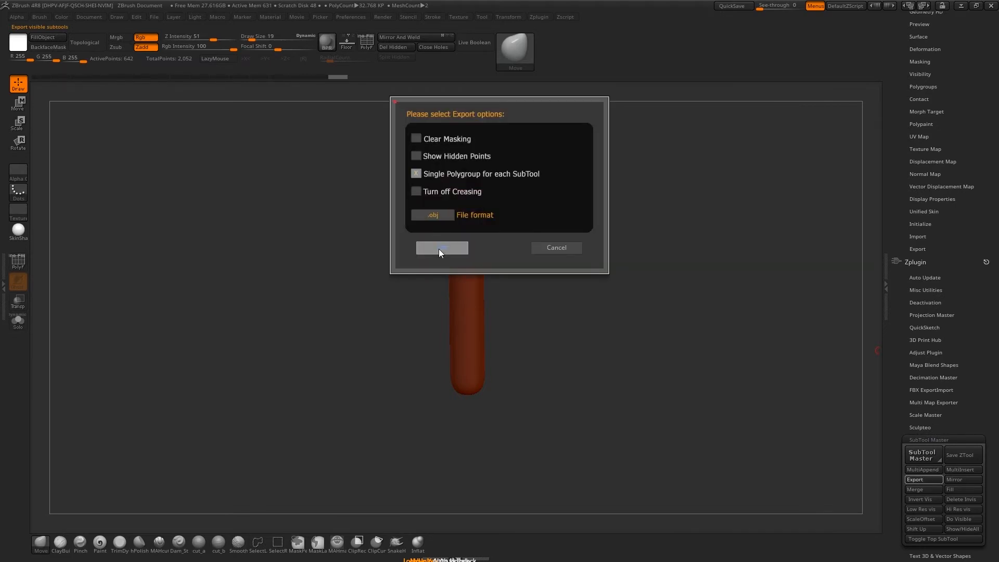
click(441, 247)
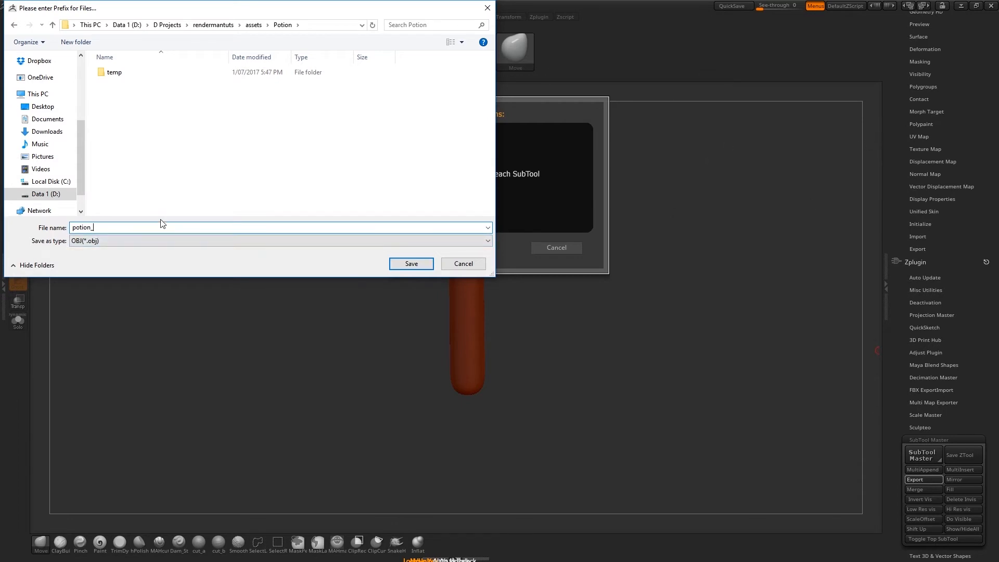
click(411, 263)
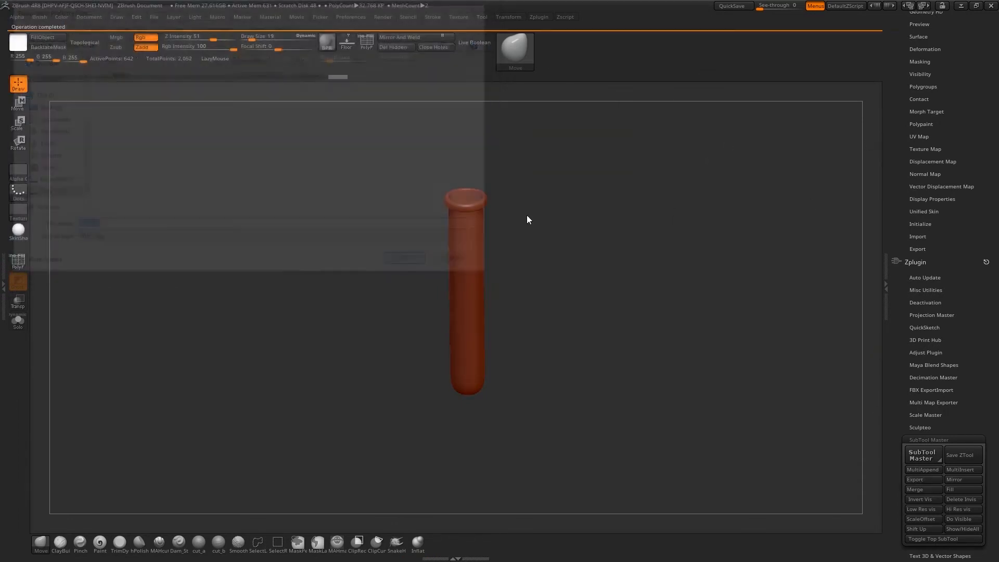
Switch to Maya and display the scene's curved backdrop with smooth shading, checking the physical light's placement
click(961, 6)
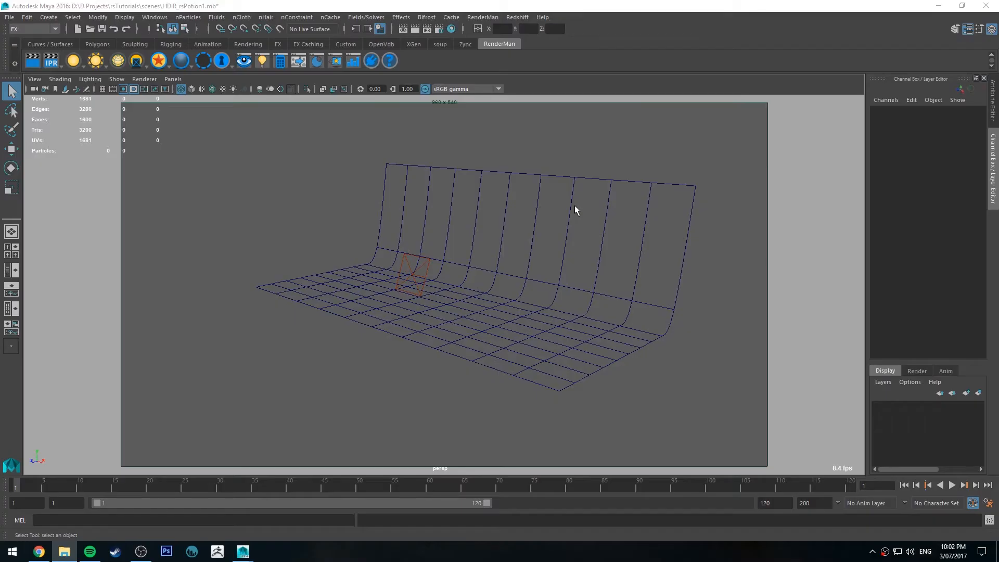
scroll(550, 188, up, 3)
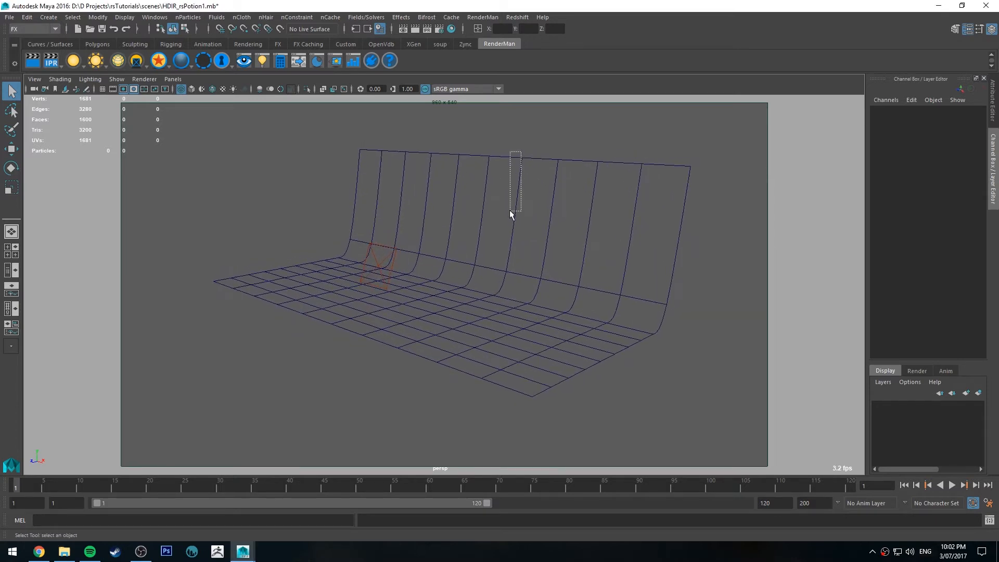
click(387, 265)
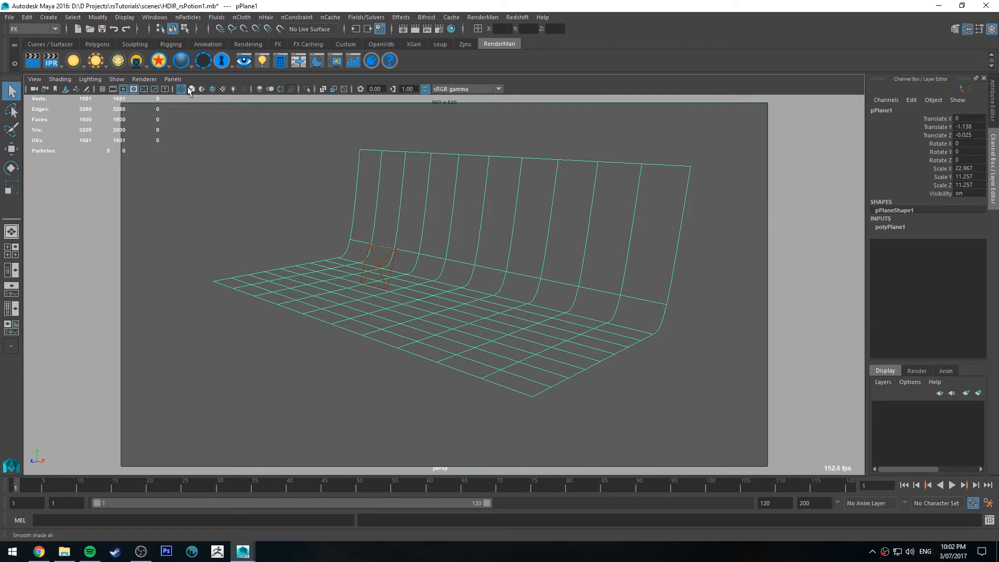
click(191, 88)
alt+drag(245, 135, 301, 170)
click(384, 243)
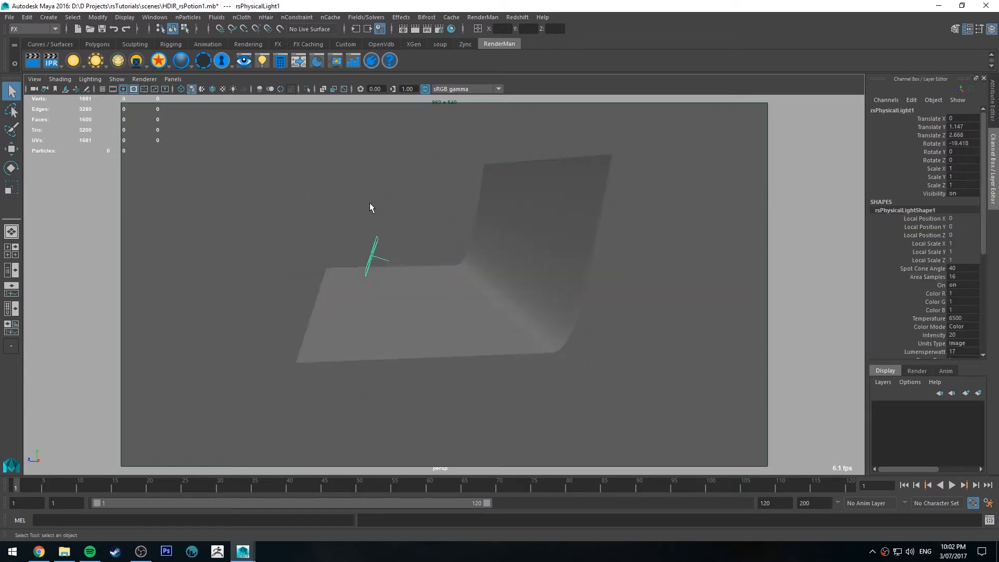
mouse_move(369, 203)
alt+mouse_down()
mouse_move(401, 205)
mouse_move(367, 196)
mouse_move(366, 205)
alt+mouse_up()
click(564, 149)
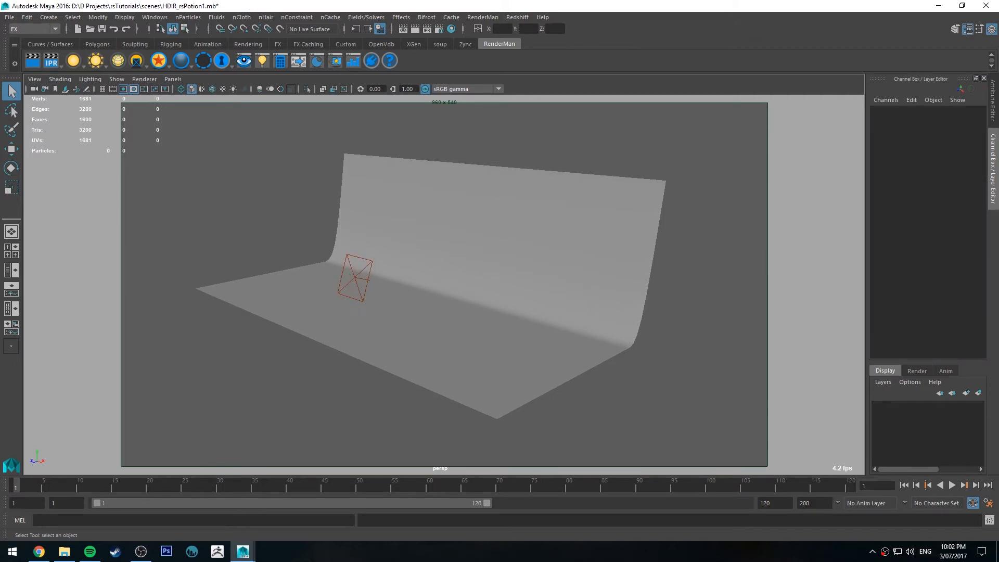
Import the exported glass and liquid OBJ files into the backdrop scene
drag(998, 136, 677, 110)
drag(687, 262, 468, 247)
drag(692, 106, 998, 140)
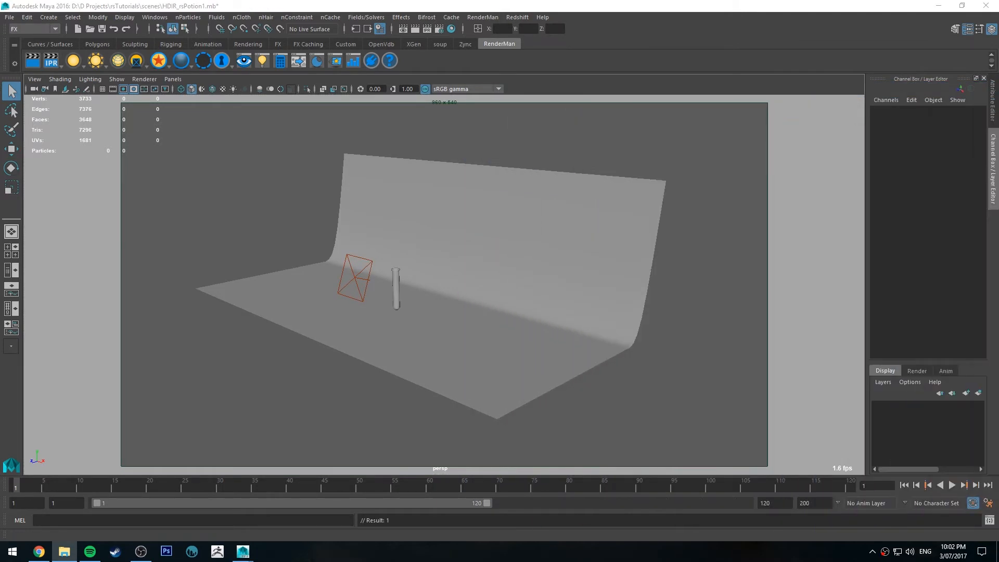
Select the imported glass tube and turn on its smooth mesh preview
alt+right_drag(606, 259, 739, 422)
alt+middle_drag(402, 267, 529, 274)
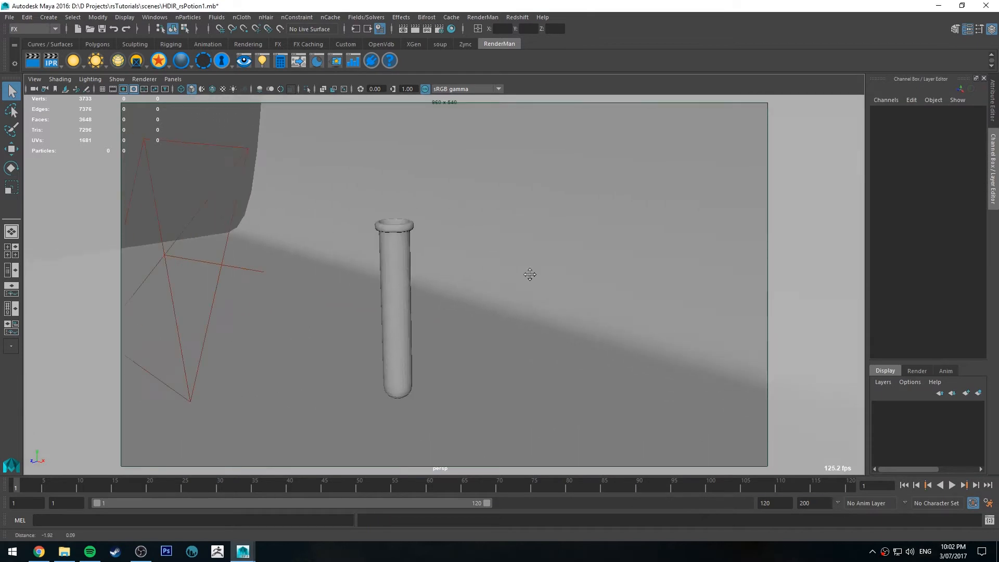
click(390, 259)
alt+drag(403, 216, 377, 245)
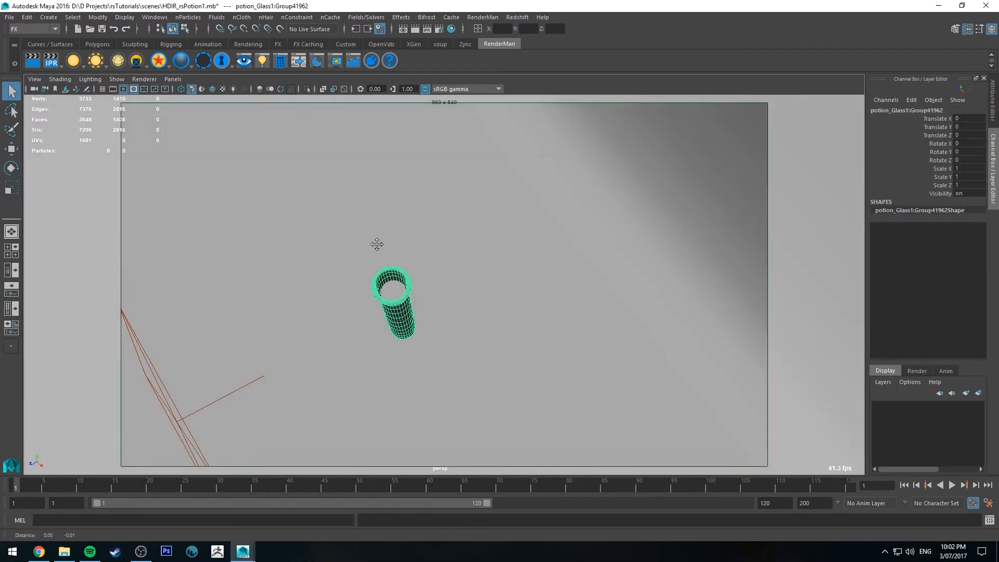
alt+right_drag(376, 245, 474, 305)
alt+middle_drag(436, 250, 488, 255)
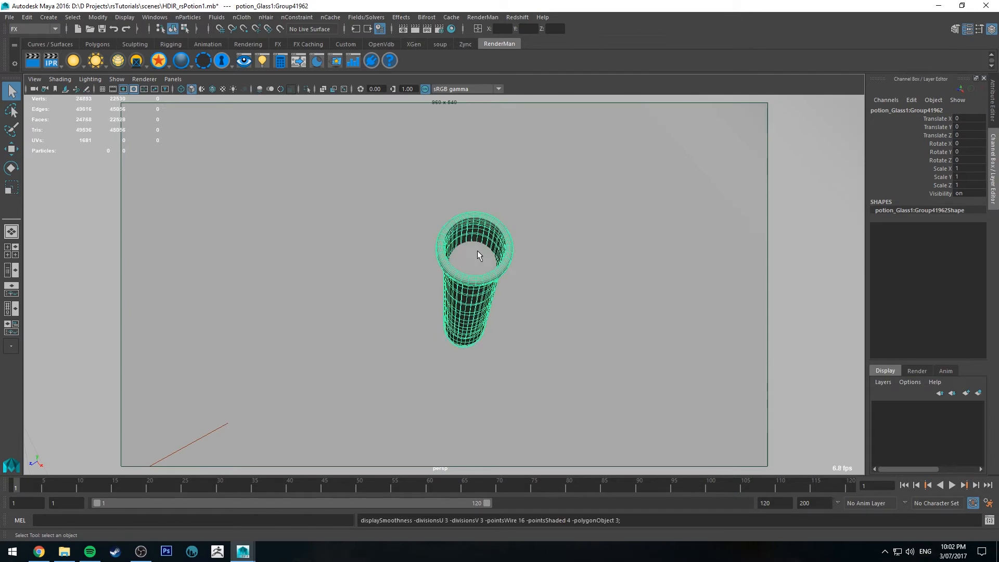
Turn on smooth mesh preview for the liquid inside the tube and reselect the glass
click(474, 252)
alt+drag(475, 260, 490, 237)
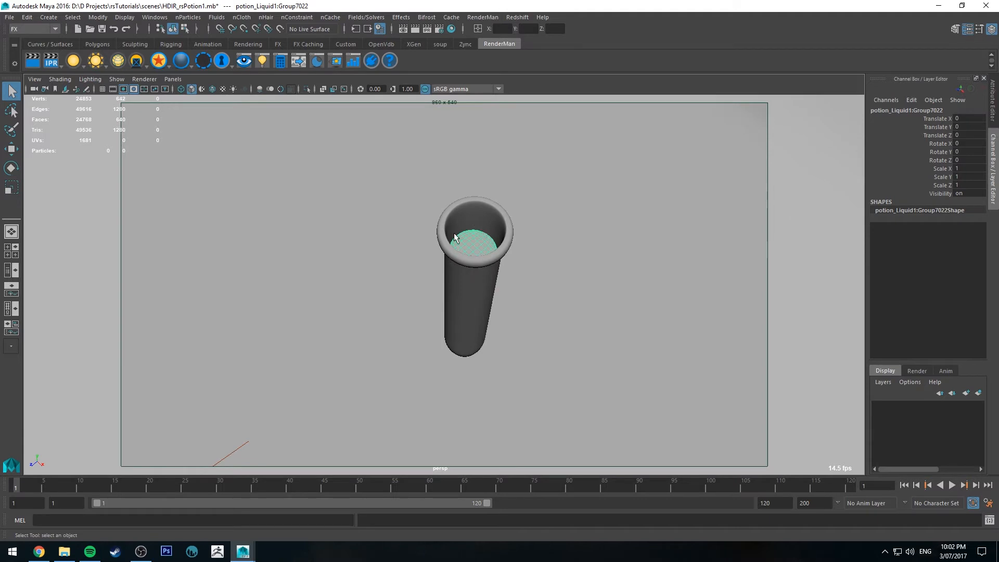
alt+drag(462, 261, 471, 217)
key(3)
click(458, 285)
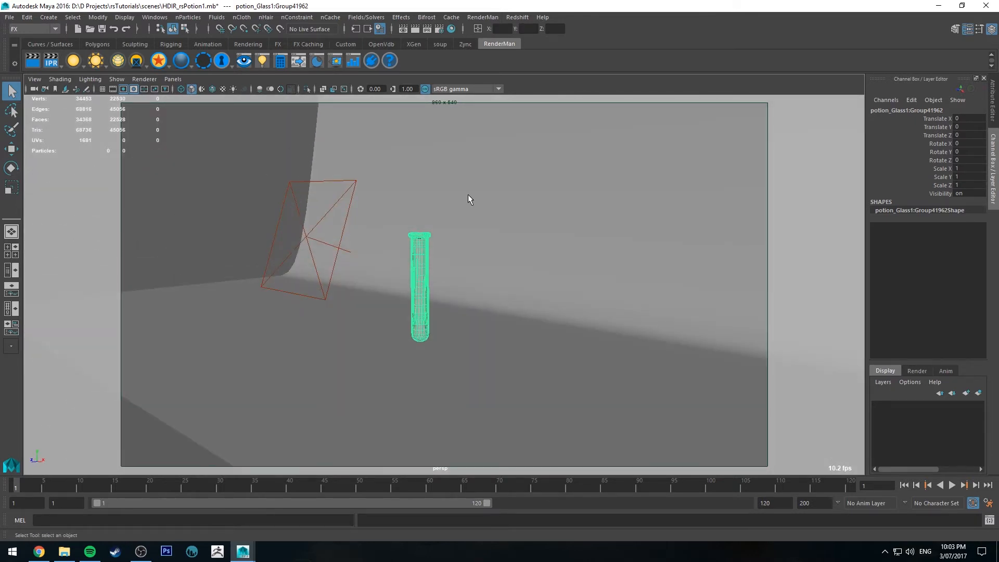
Open the Hypershade, create a RedshiftMaterial and name it rsGlass
drag(2, 250, 744, 30)
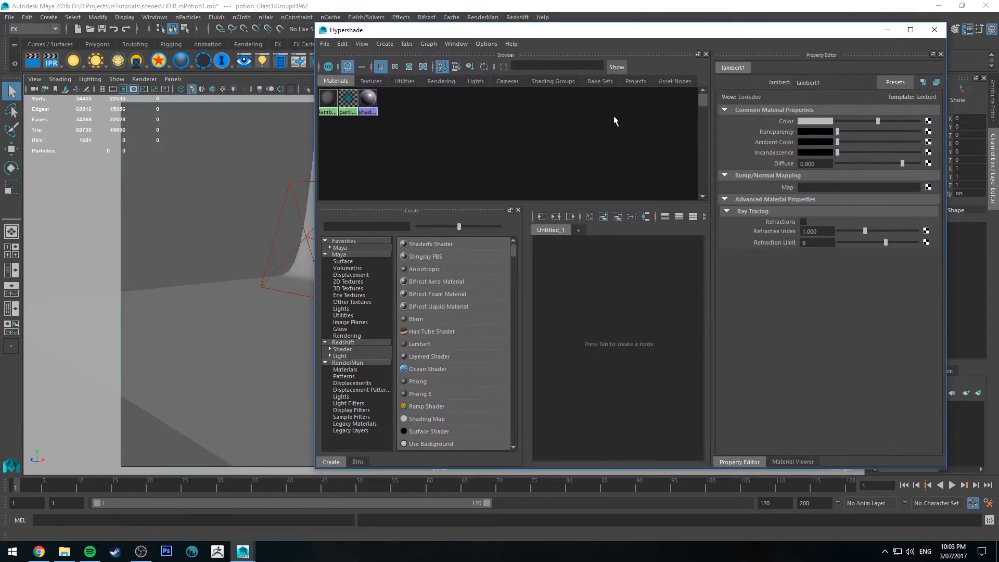
click(357, 343)
click(431, 294)
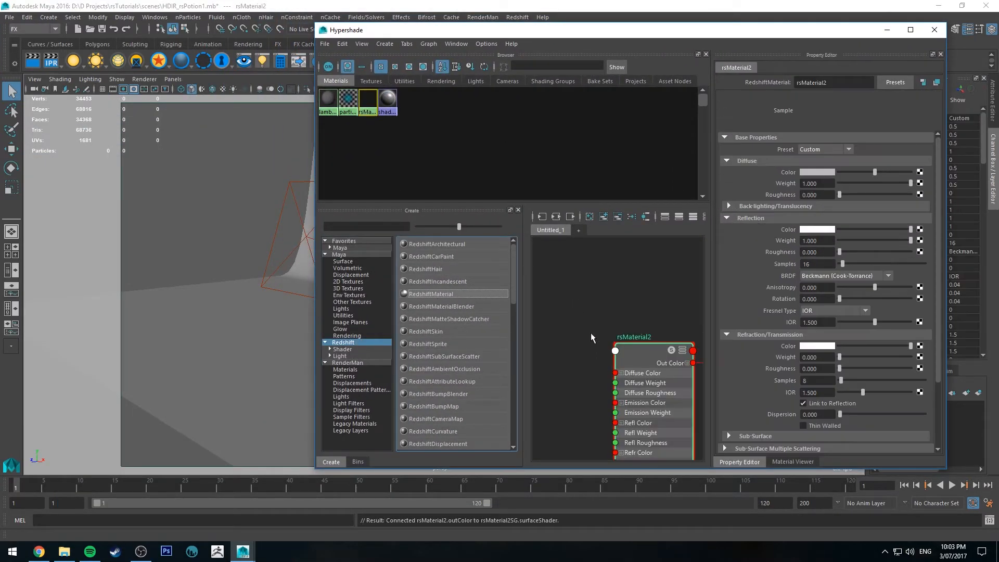
drag(827, 82, 805, 102)
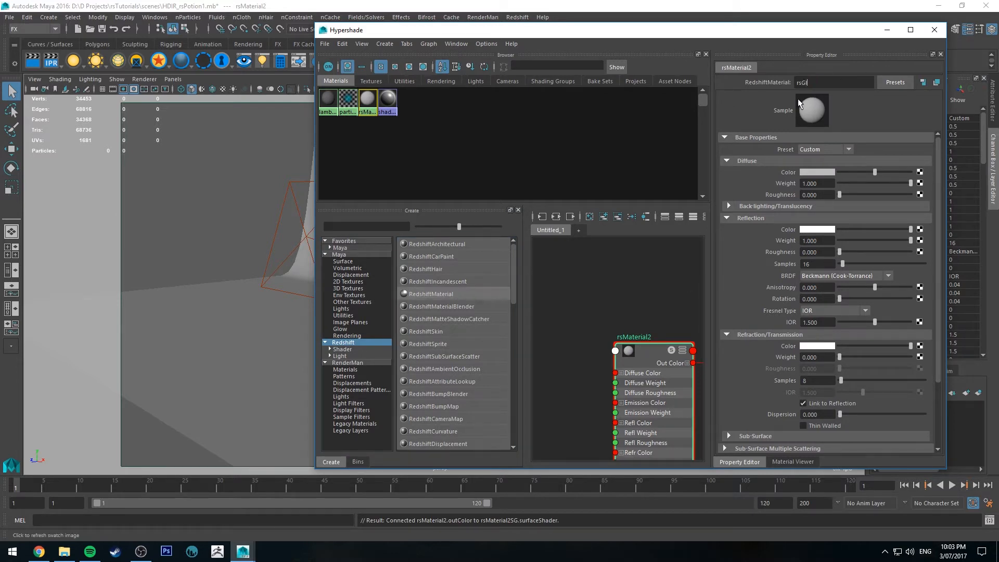
text(Glass)
key(Return)
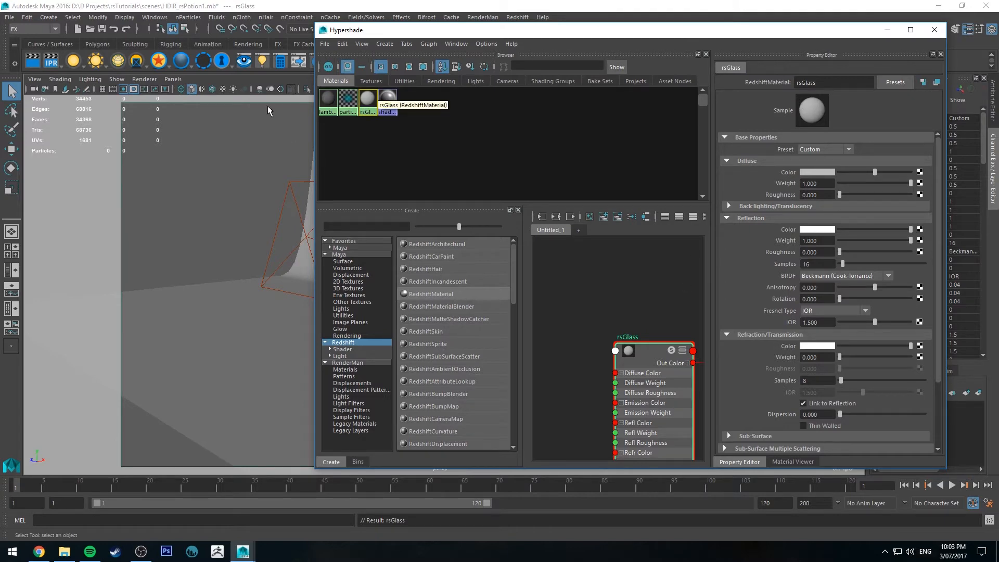
Assign the rsGlass material to the glass tube
drag(687, 32, 41, 48)
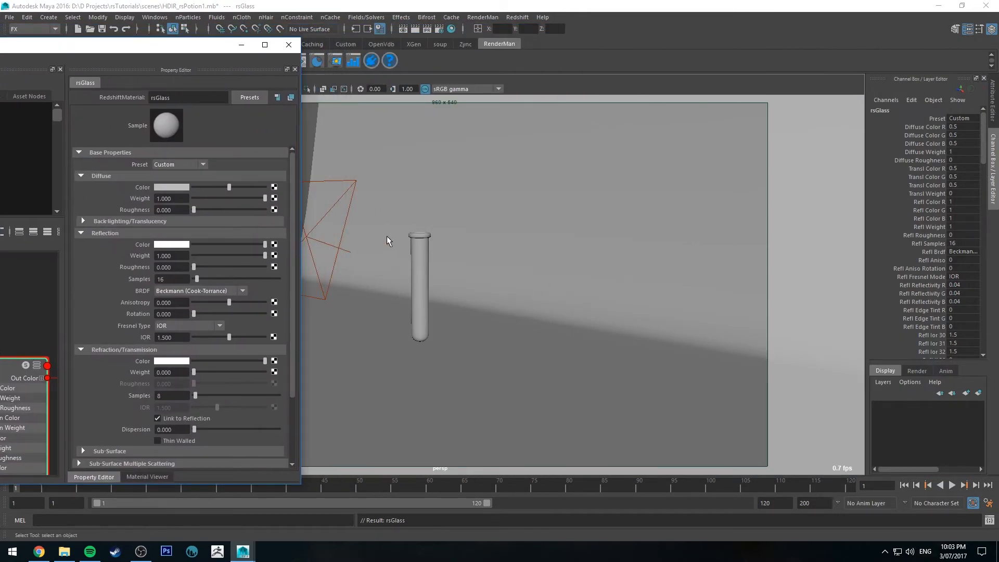
click(414, 242)
drag(190, 46, 690, 44)
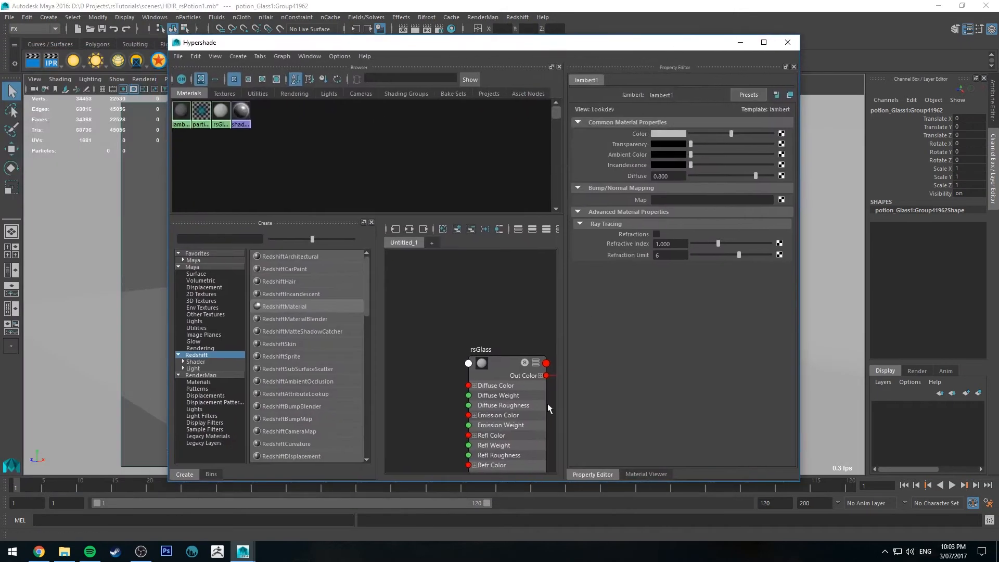
right_drag(503, 363, 504, 334)
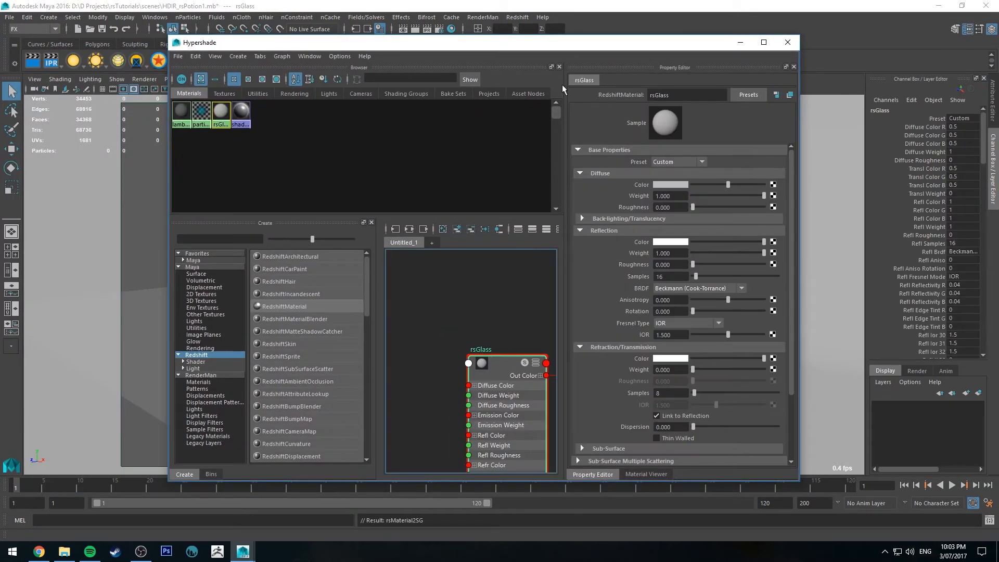
Set rsGlass's diffuse weight to 0 and refraction weight to 1, then clear the material node graph
drag(703, 195, 692, 196)
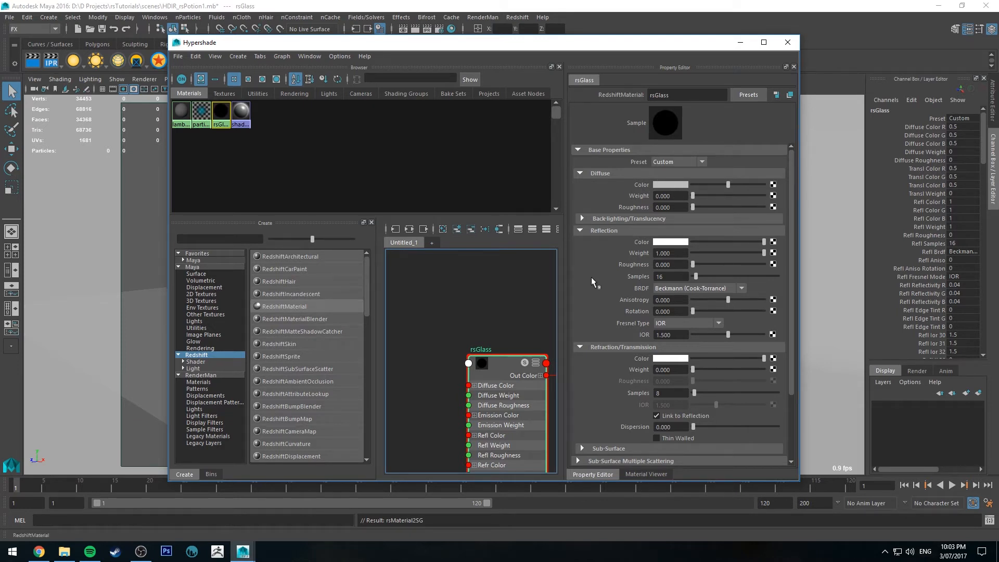
drag(699, 369, 788, 366)
scroll(602, 386, down, 1)
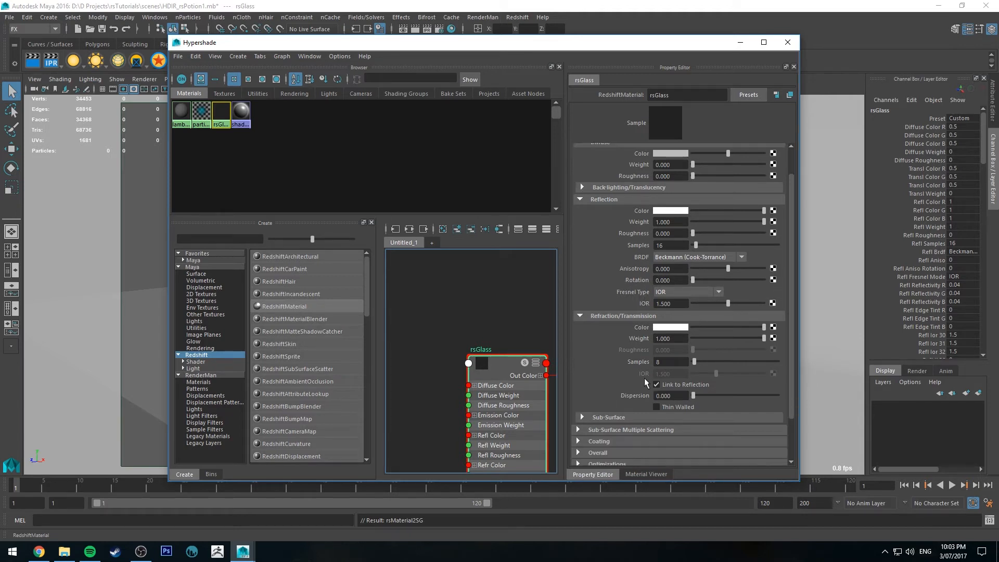
drag(678, 304, 573, 291)
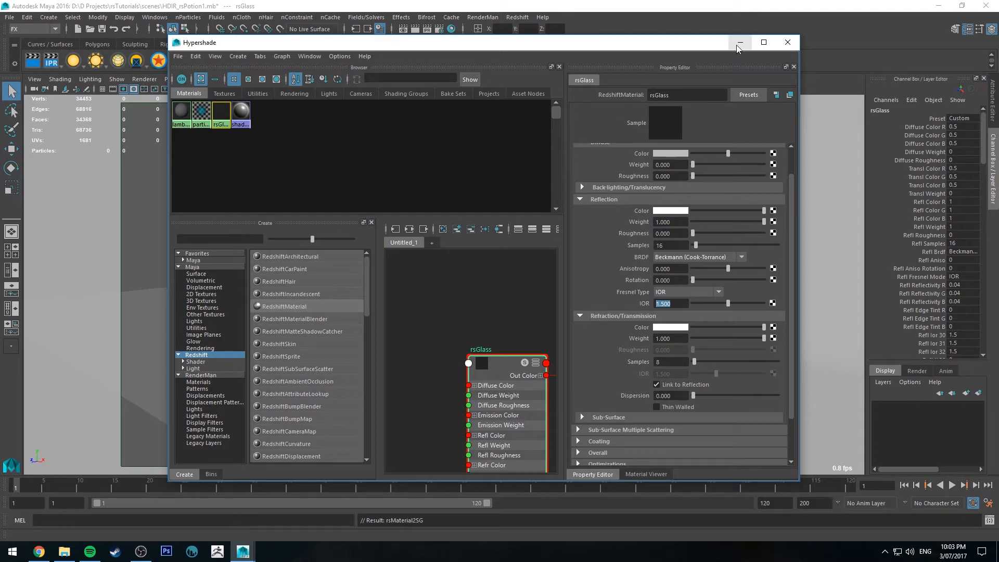
click(442, 229)
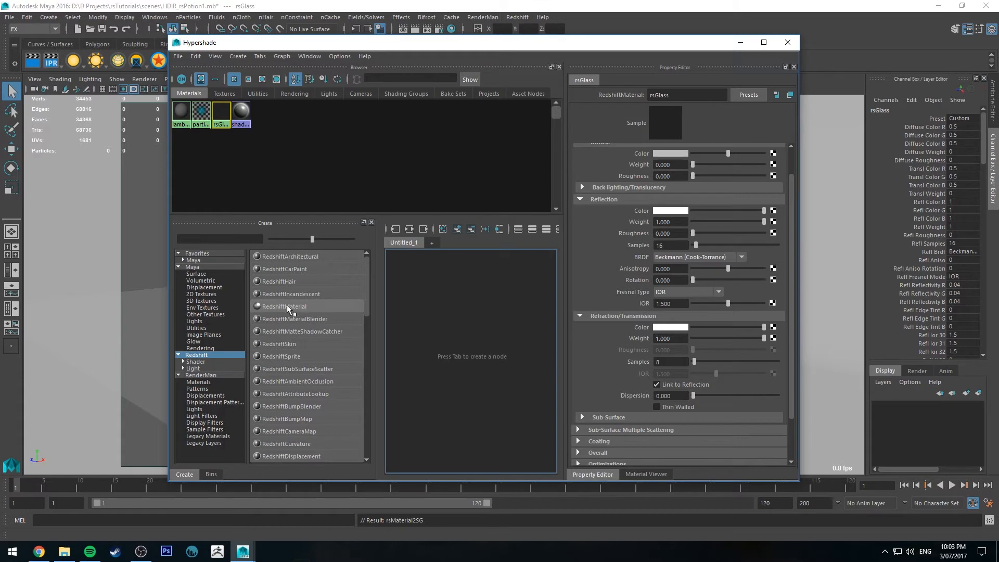
Create another RedshiftMaterial in the material graph and name it rsLiquid
drag(288, 308, 471, 343)
drag(681, 94, 660, 110)
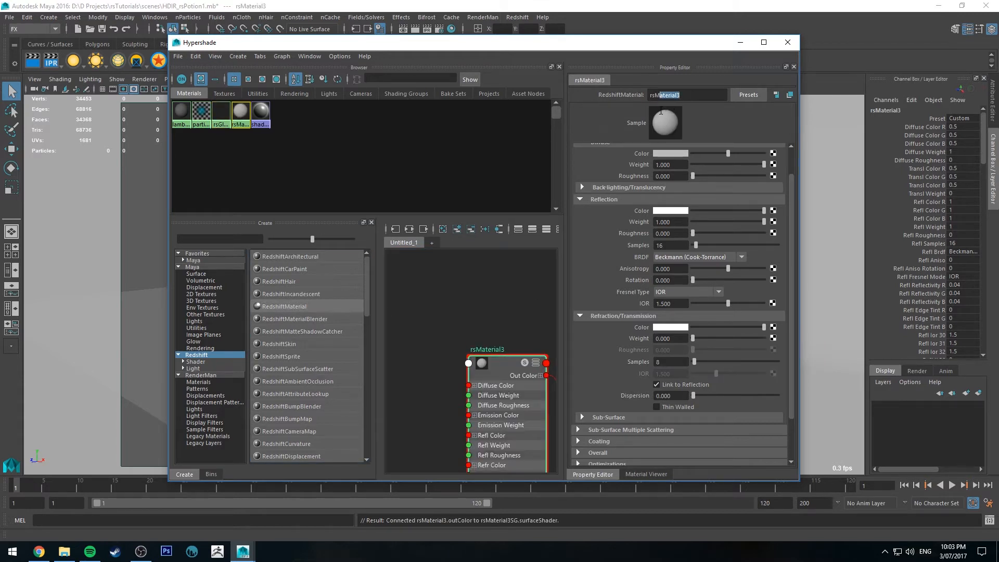
text(Liquid)
key(Return)
scroll(686, 186, up, 2)
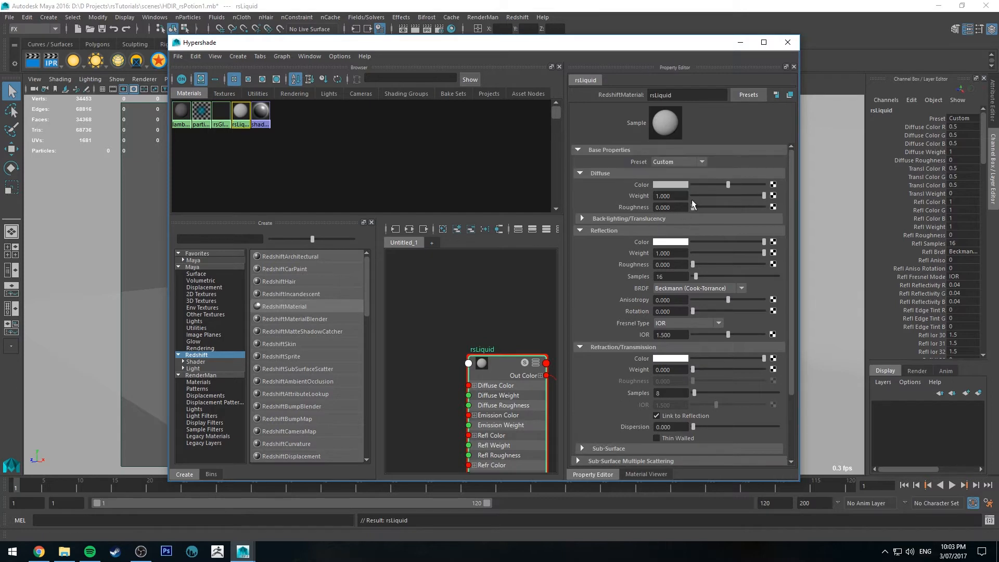
Set rsLiquid's diffuse weight to 0, give it a mint-green refraction colour and set its refraction weight to 1
click(693, 196)
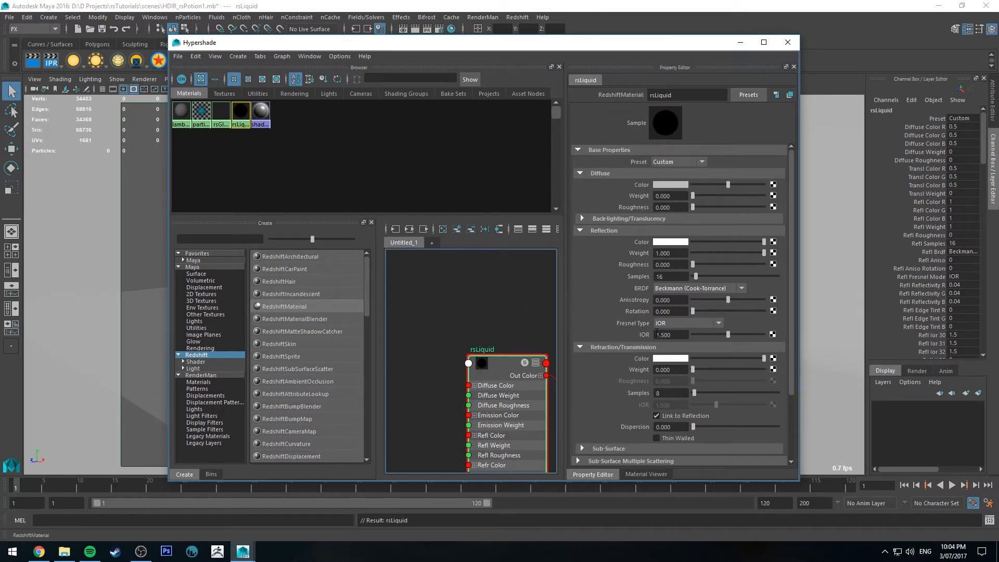
scroll(613, 310, down, 3)
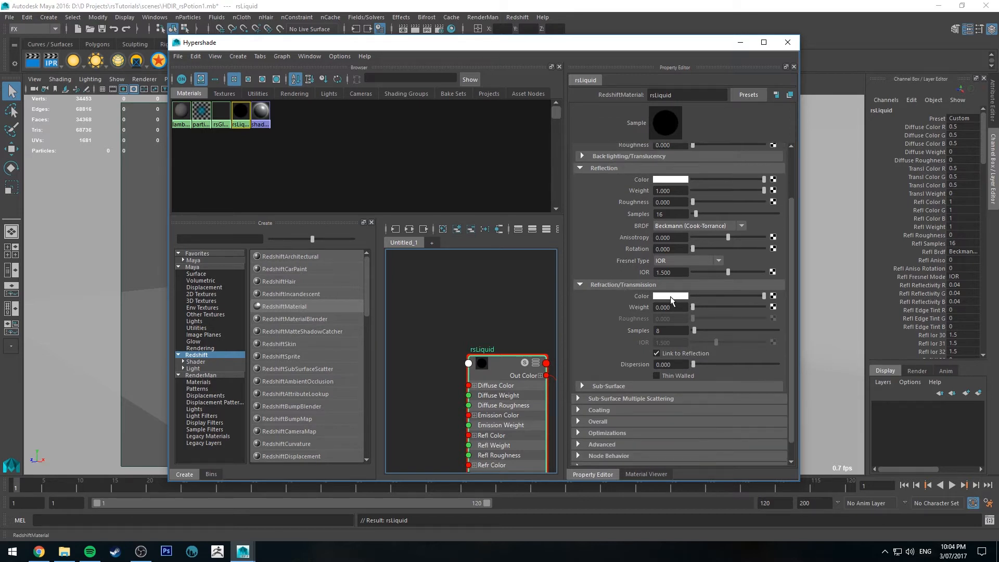
click(670, 297)
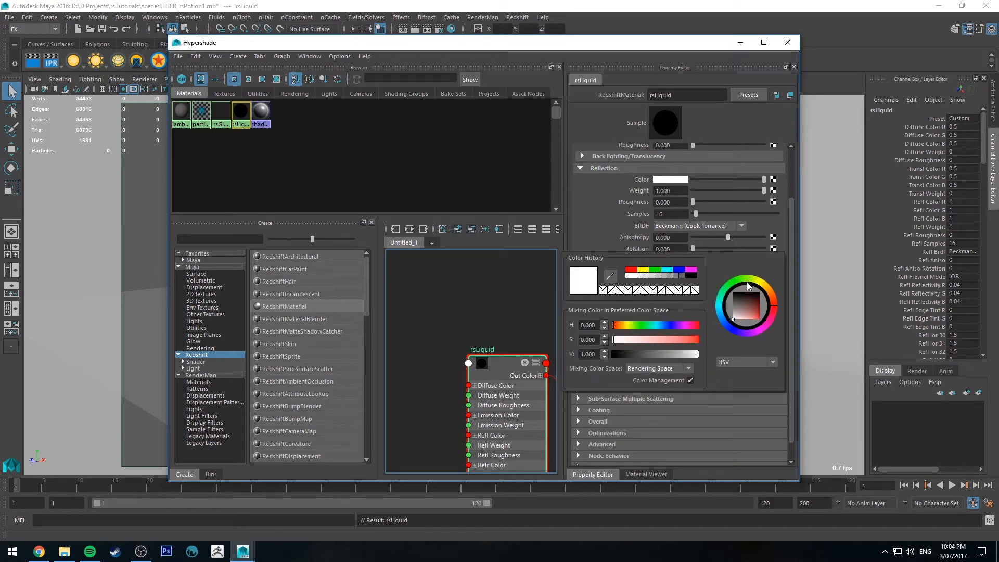
click(724, 290)
drag(746, 314, 757, 326)
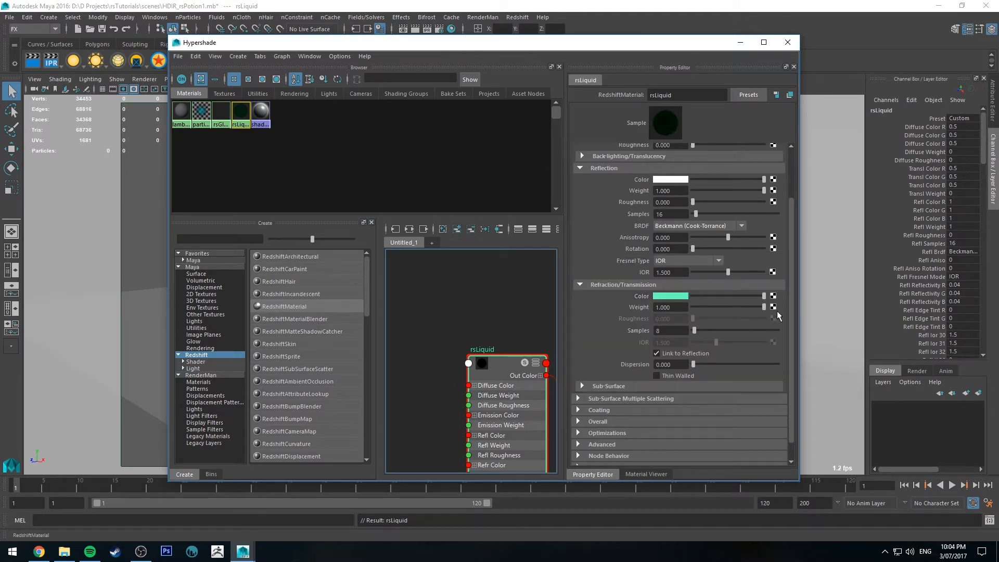
Set rsLiquid's reflection IOR to 1.33 and minimize the Hypershade
click(682, 272)
text(1.3)
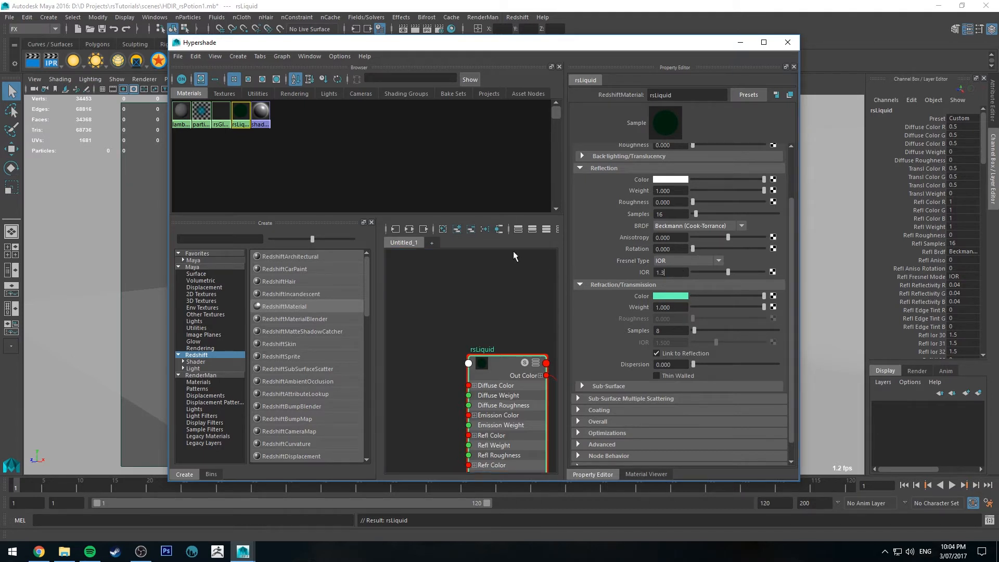
key(Return)
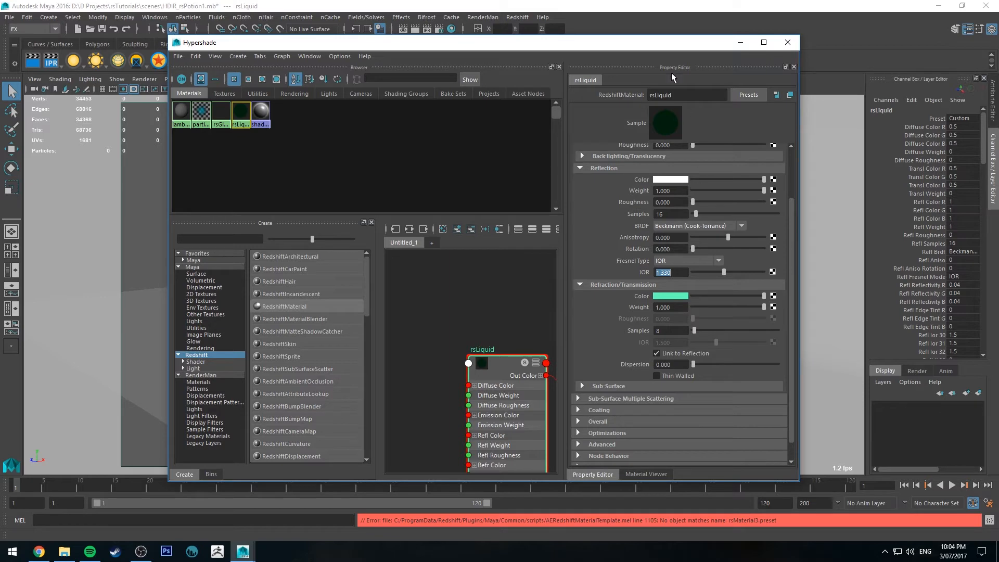
click(740, 42)
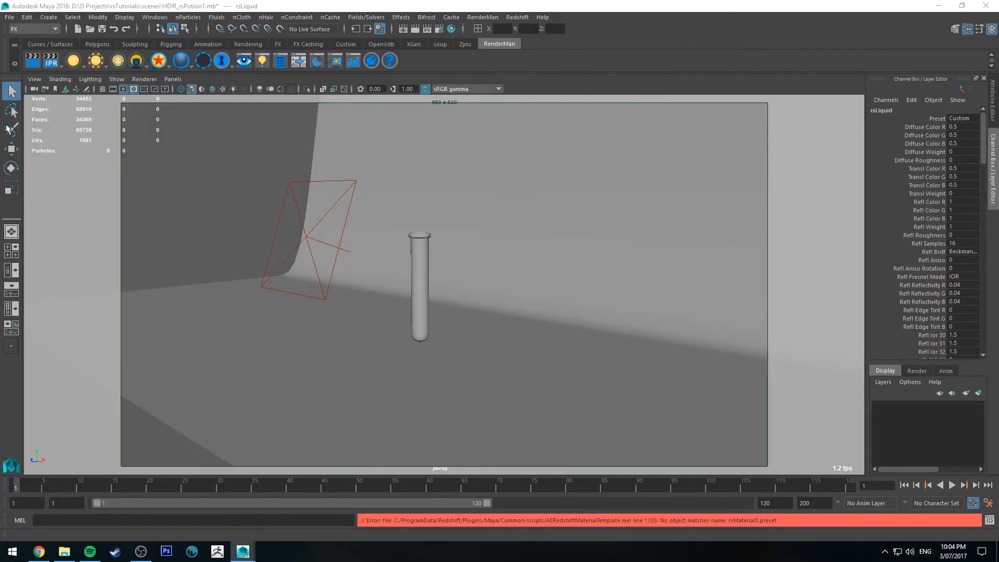
Review the Redshift output and common render settings, and start an IPR render of the test tube
alt+middle_drag(451, 244, 470, 254)
alt+drag(470, 254, 466, 250)
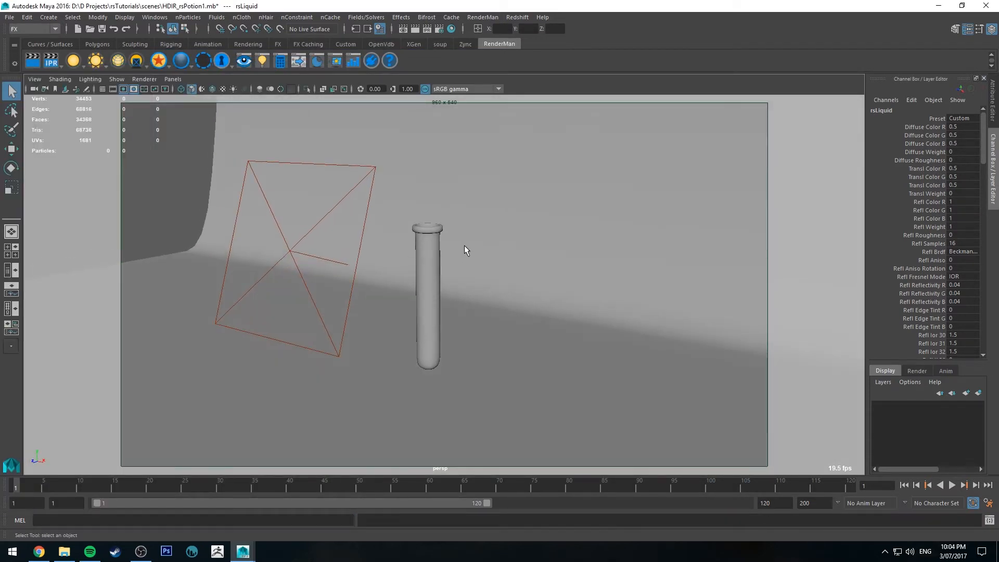
alt+right_drag(466, 249, 488, 276)
alt+middle_drag(488, 276, 503, 254)
click(438, 28)
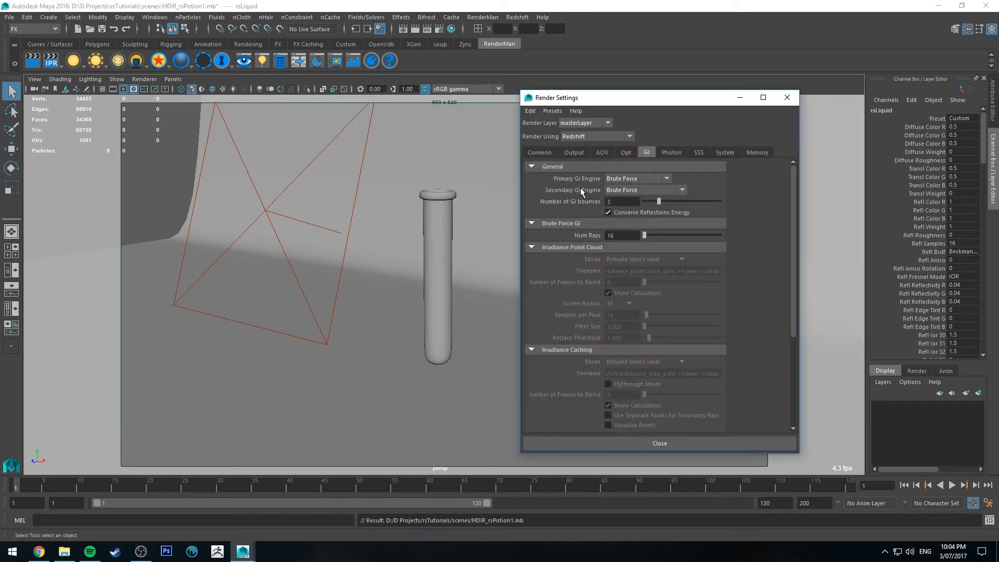
click(567, 153)
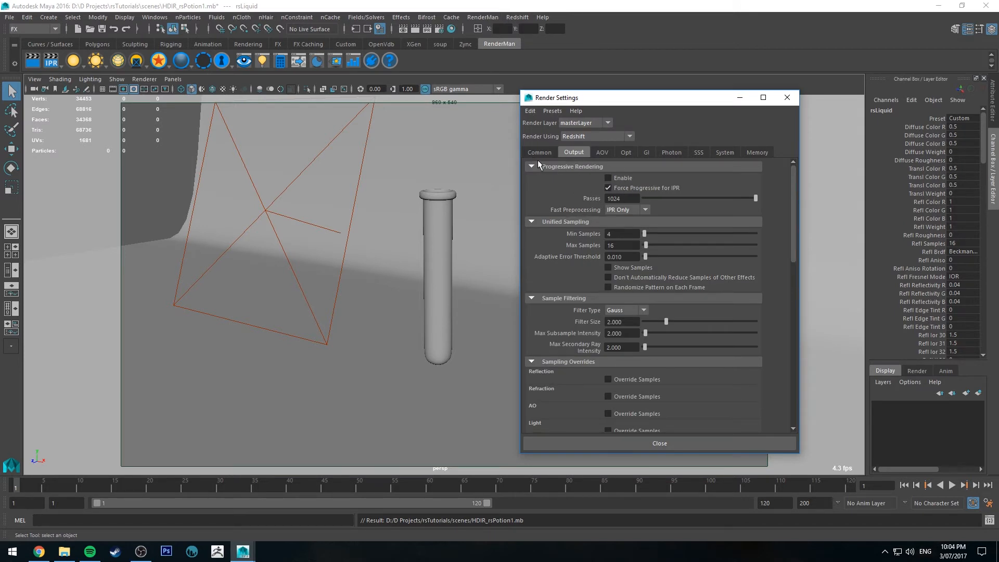
click(548, 153)
click(786, 98)
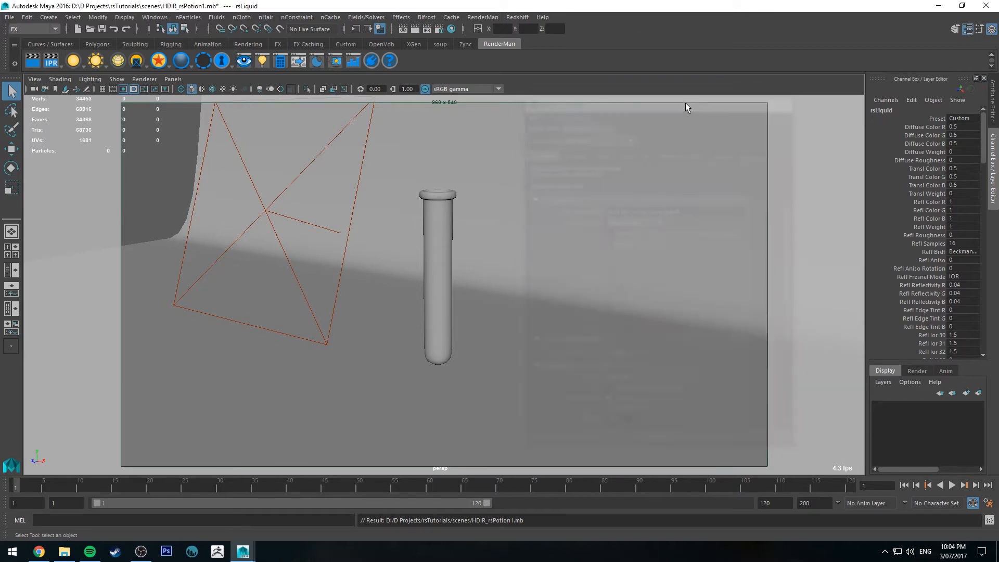
click(426, 28)
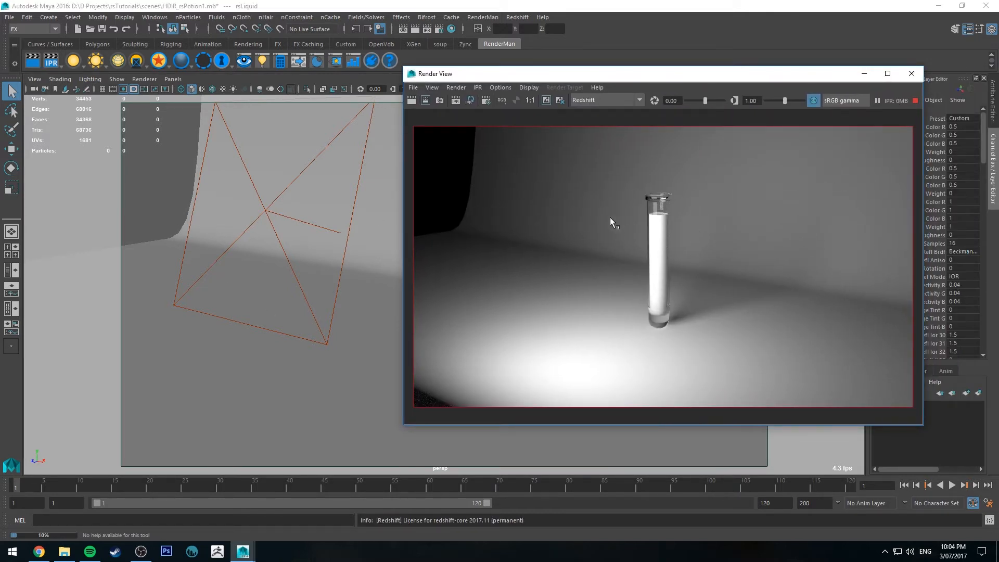
Select the liquid through the tube's open top and assign the rsLiquid material to it
click(270, 193)
alt+drag(270, 195, 326, 270)
alt+middle_drag(326, 270, 375, 237)
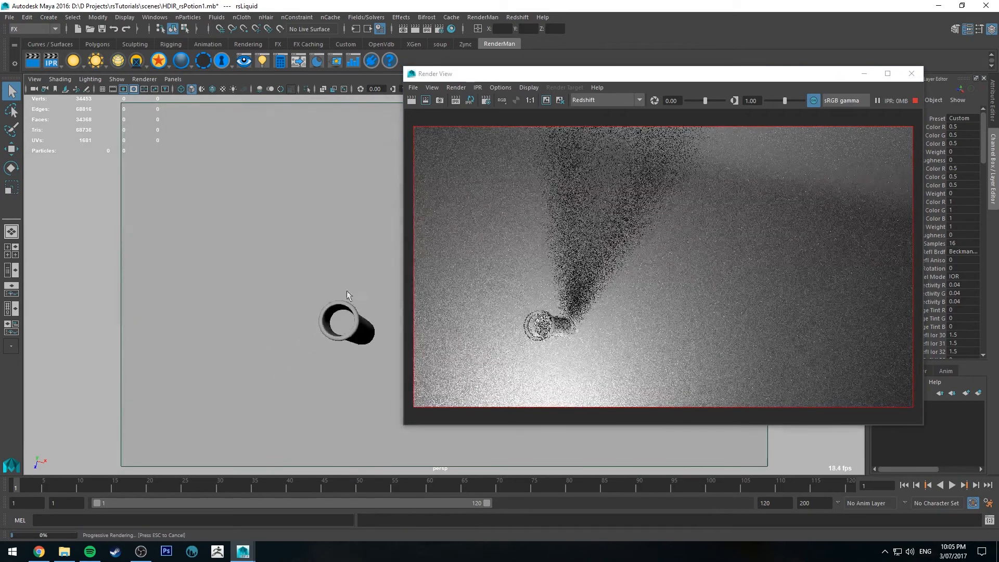
click(342, 322)
click(451, 29)
drag(524, 59, 0, 92)
right_click(707, 361)
Inspect the liquid and glass up close in the IPR render, then stop it and move the Render View aside
alt+drag(230, 307, 250, 225)
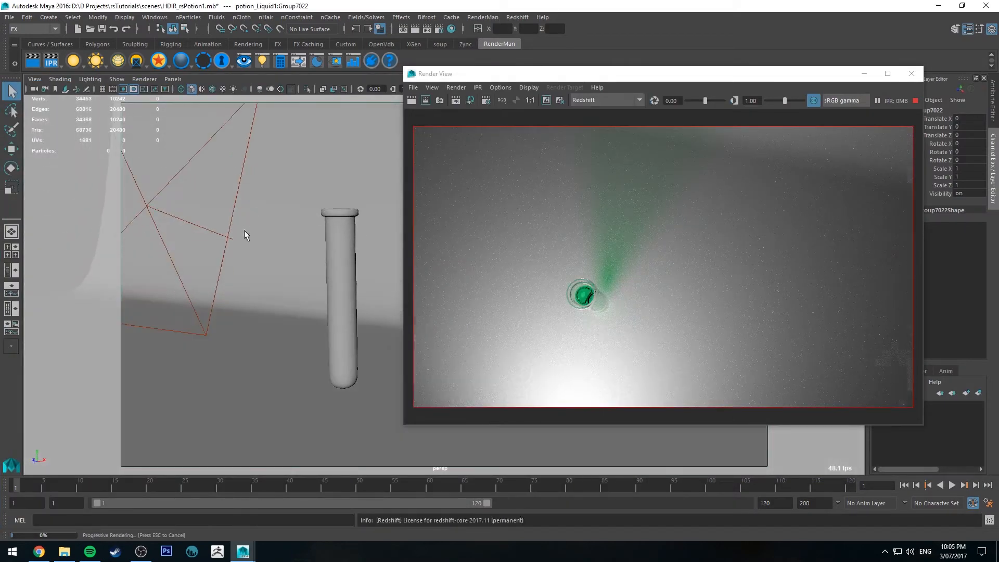
alt+right_drag(249, 232, 319, 271)
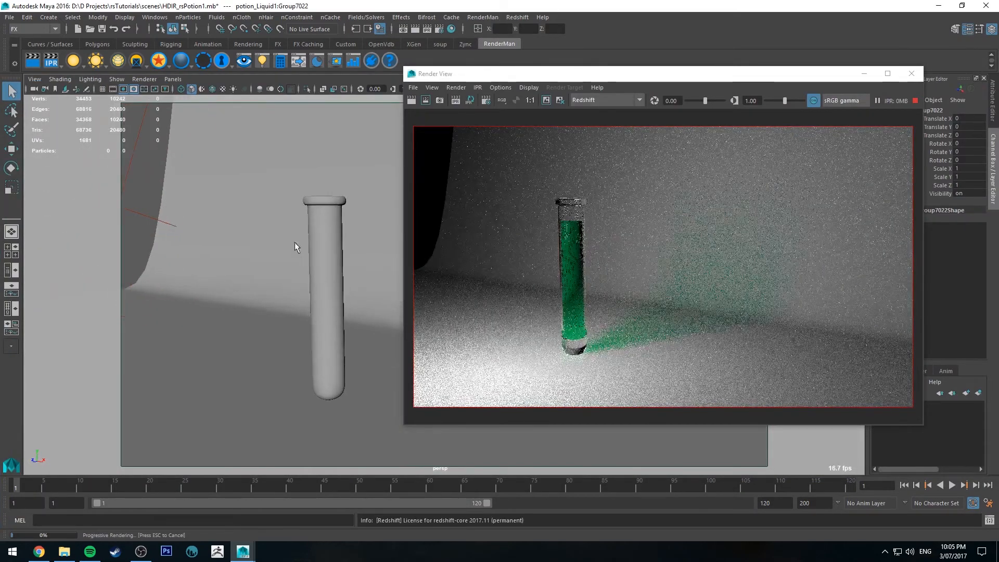
alt+middle_drag(295, 235, 306, 235)
alt+right_drag(306, 237, 332, 283)
alt+middle_drag(280, 229, 314, 236)
alt+right_drag(314, 236, 356, 279)
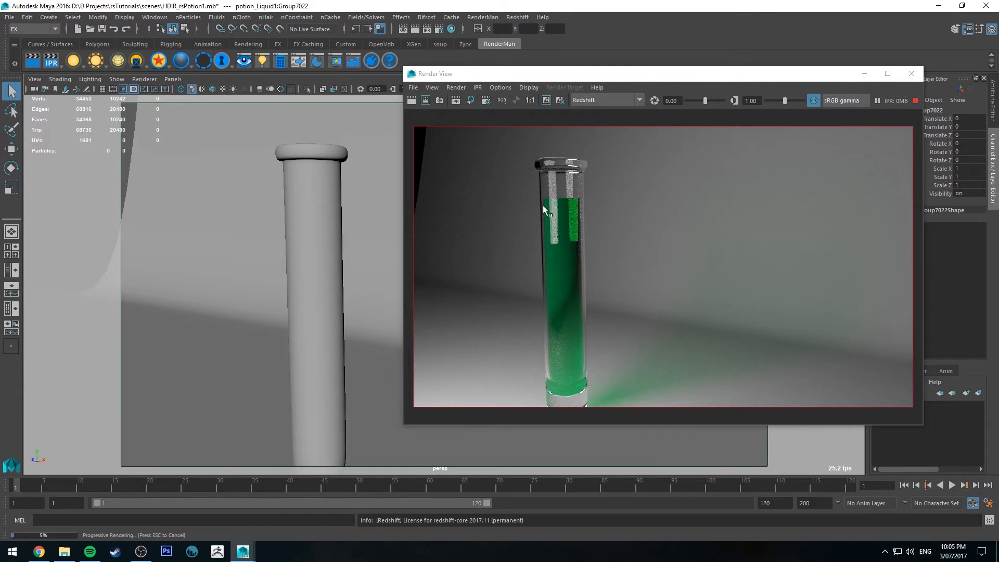
click(913, 102)
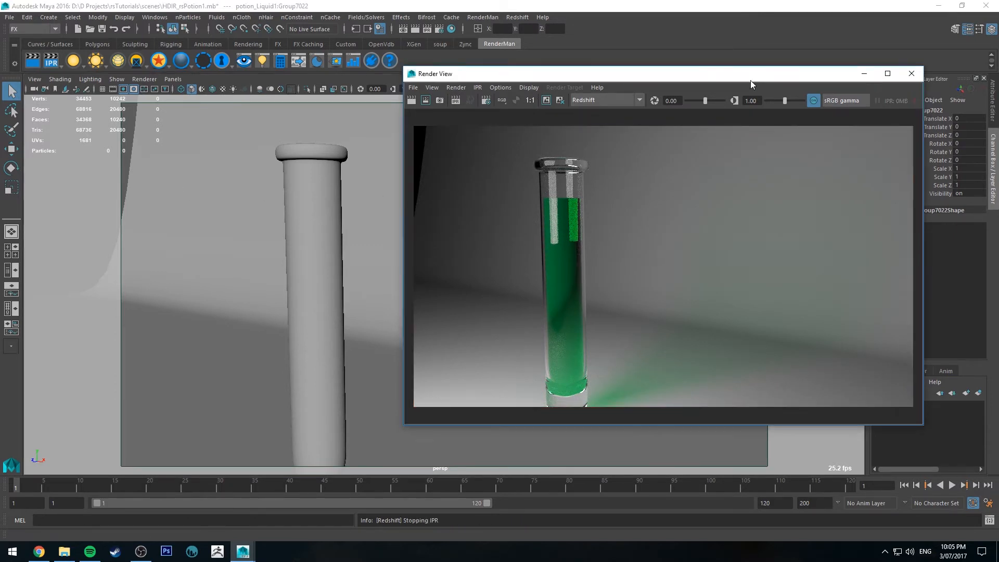
drag(750, 78, 998, 98)
click(508, 3)
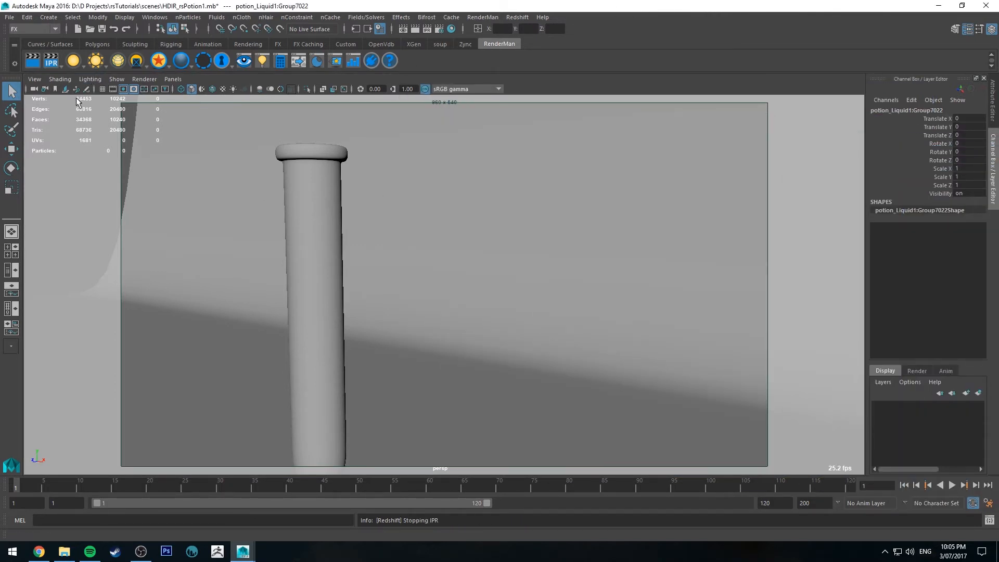
Display the scene in wireframe and examine the gap between the liquid and the glass's inner wall
click(211, 90)
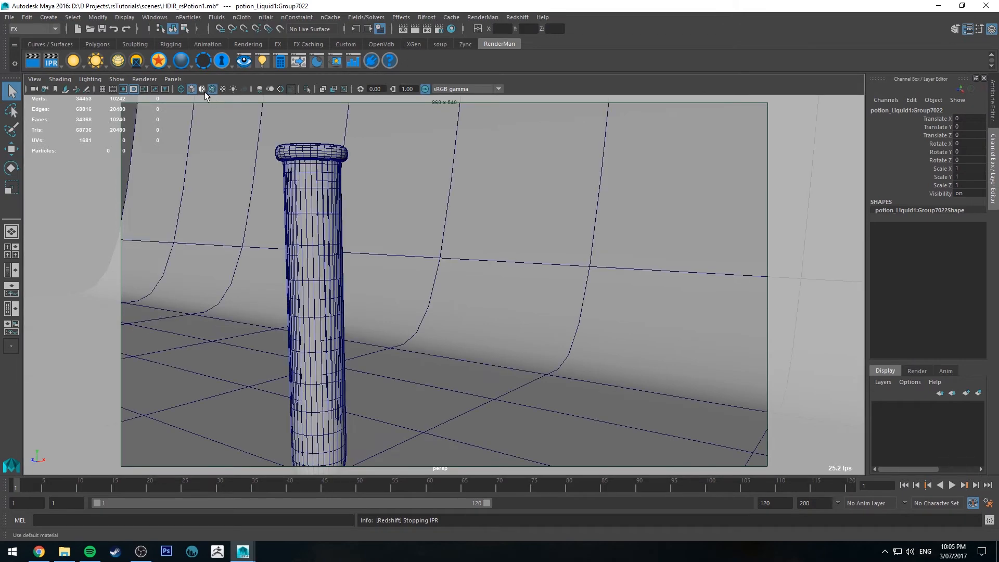
click(178, 90)
alt+drag(299, 227, 363, 242)
alt+right_drag(364, 241, 398, 239)
alt+middle_drag(397, 239, 429, 235)
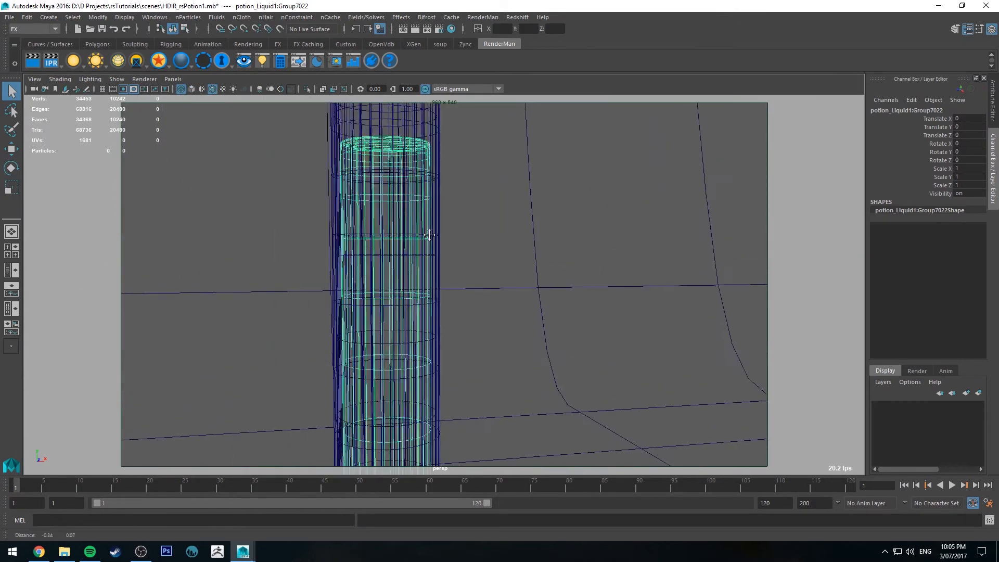
alt+right_drag(429, 235, 484, 311)
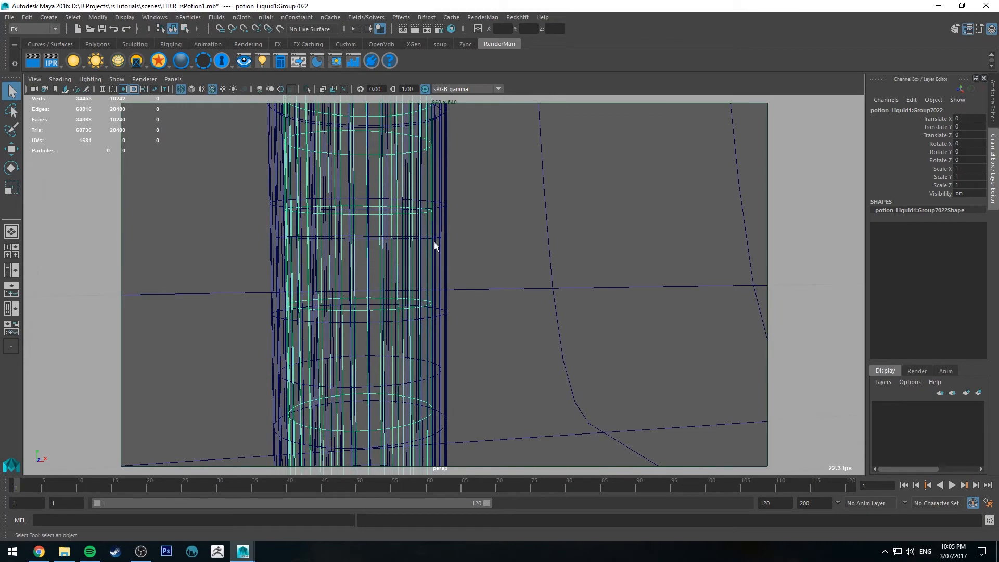
alt+drag(430, 214, 474, 193)
alt+drag(480, 314, 484, 298)
alt+right_drag(497, 352, 448, 270)
alt+right_drag(486, 300, 466, 268)
alt+drag(466, 267, 556, 274)
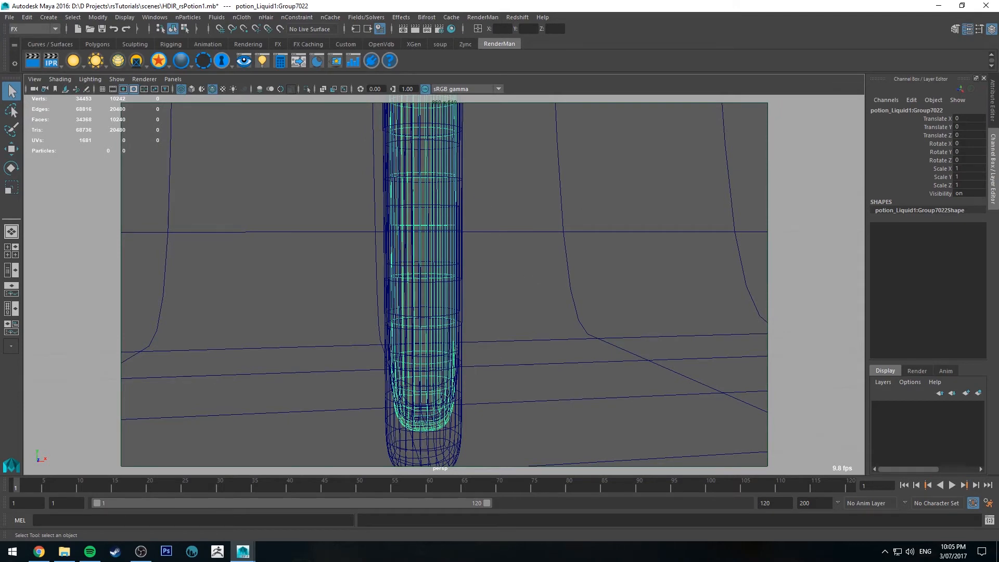
Keep the current render image in the Render View for comparison and move the window aside again
drag(998, 137, 713, 86)
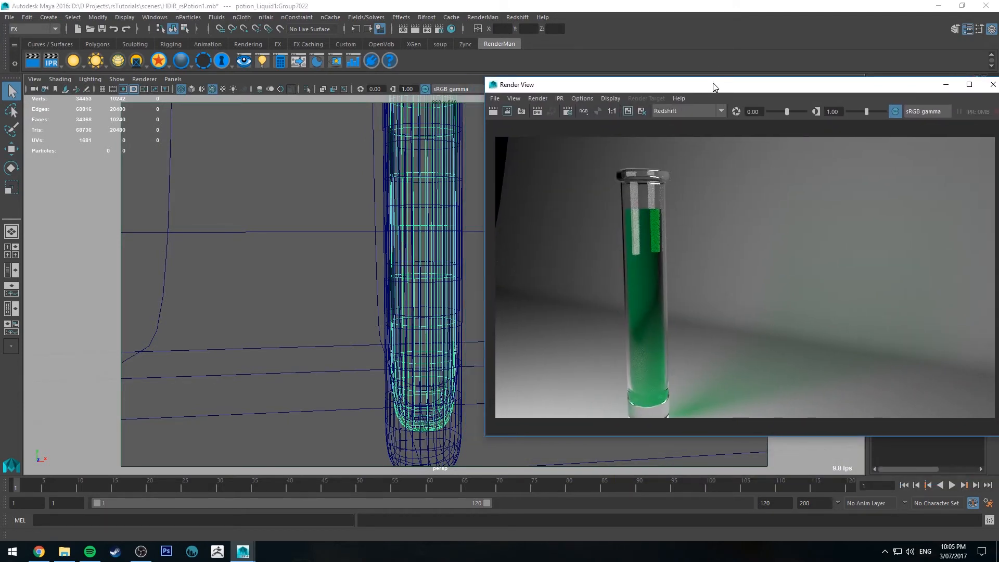
click(627, 111)
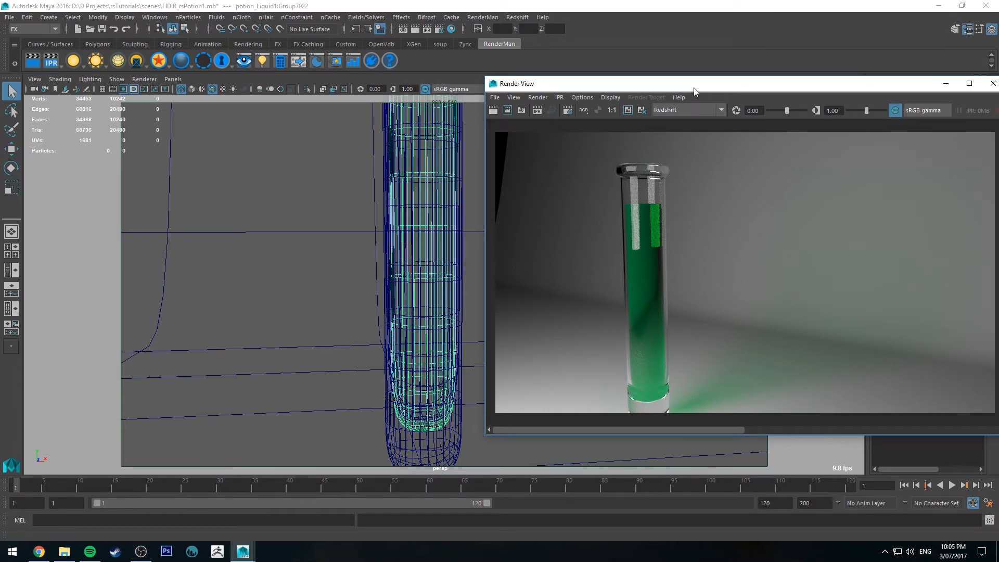
drag(693, 85, 998, 162)
alt+drag(482, 98, 471, 104)
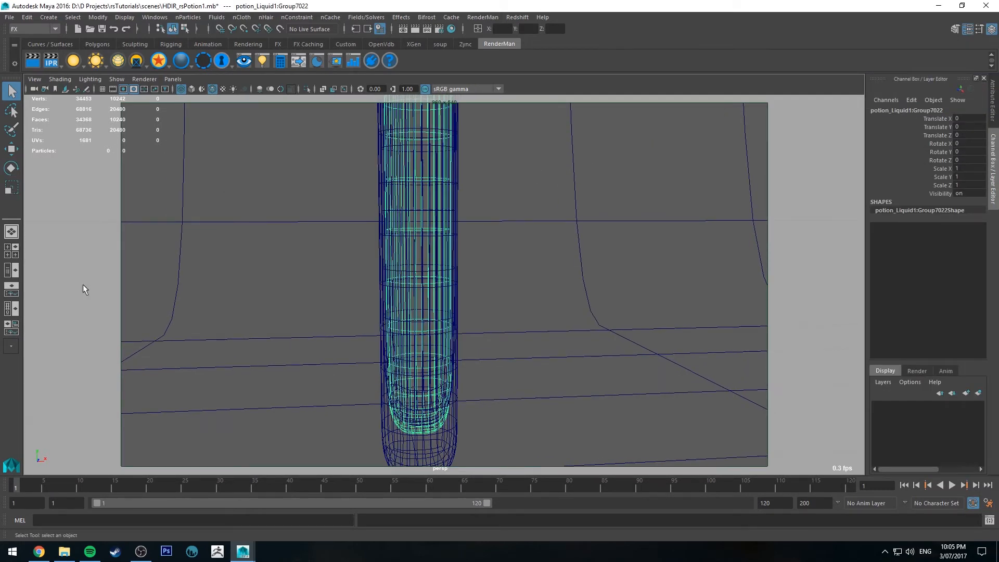
Scale the liquid uniformly to about 1.078 in the side view so it overlaps the glass's inner wall
key(space)
scroll(638, 395, up, 5)
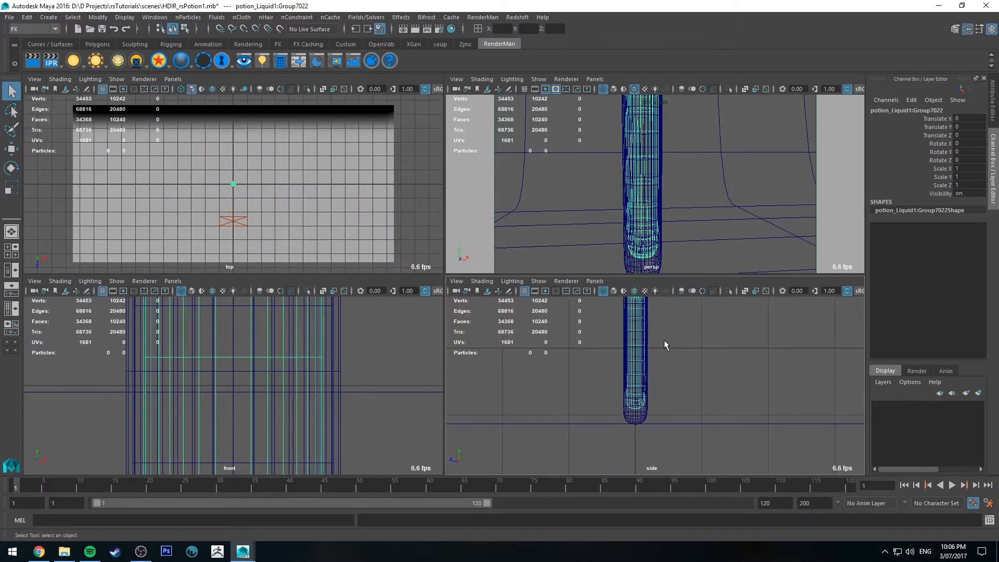
key(space)
key(f)
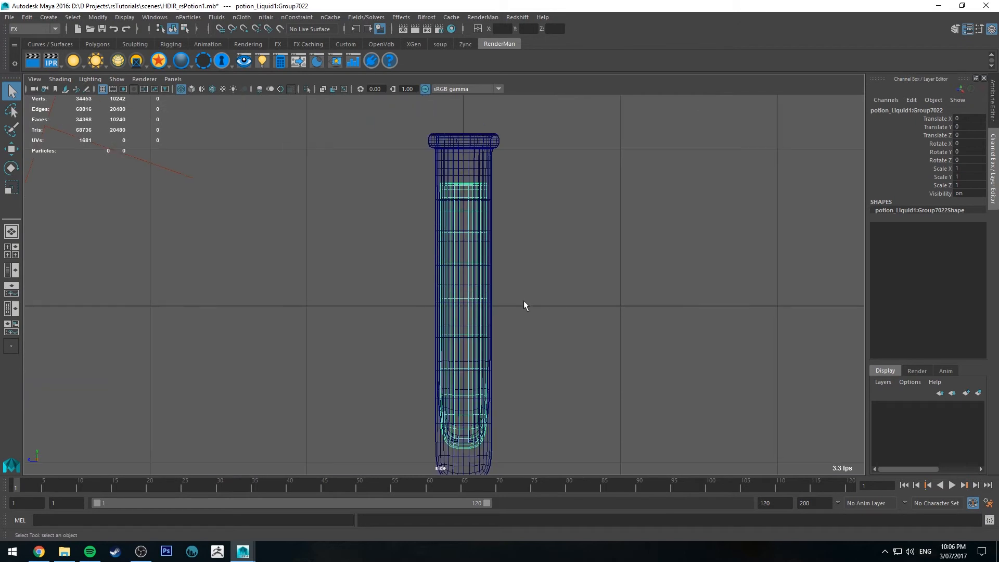
key(e)
key(r)
drag(463, 307, 538, 305)
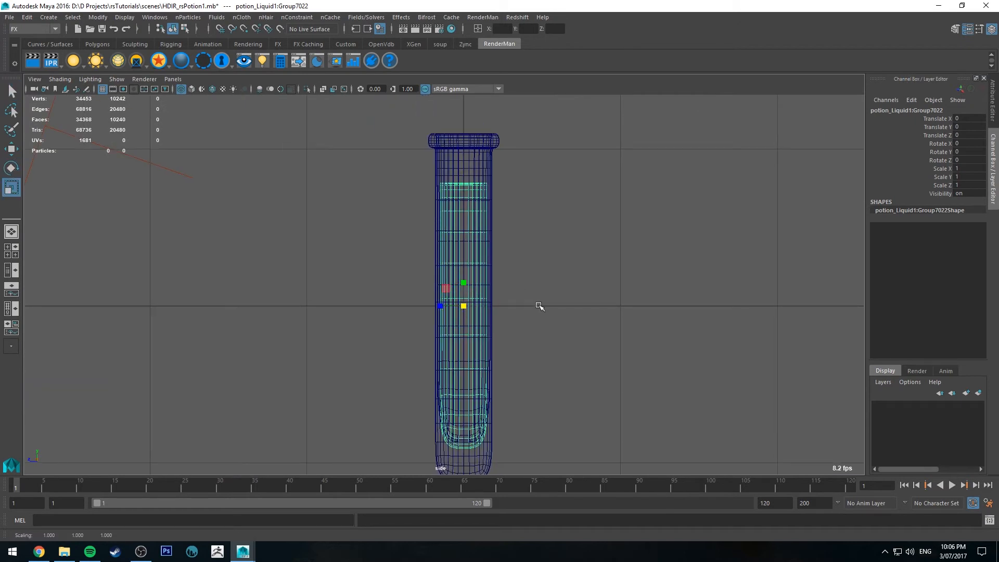
alt+middle_drag(538, 306, 569, 245)
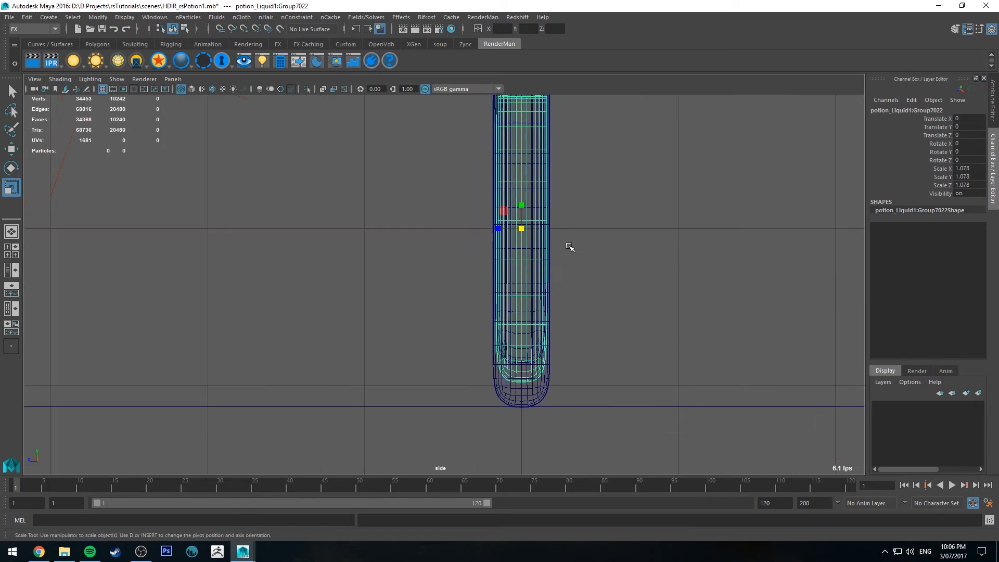
Examine how the rounded bottom and sides of the liquid overlap the glass tube in the side view
alt+right_drag(568, 245, 676, 379)
alt+middle_drag(677, 380, 607, 336)
alt+right_drag(607, 337, 650, 418)
alt+middle_drag(650, 417, 641, 310)
alt+right_drag(640, 309, 683, 455)
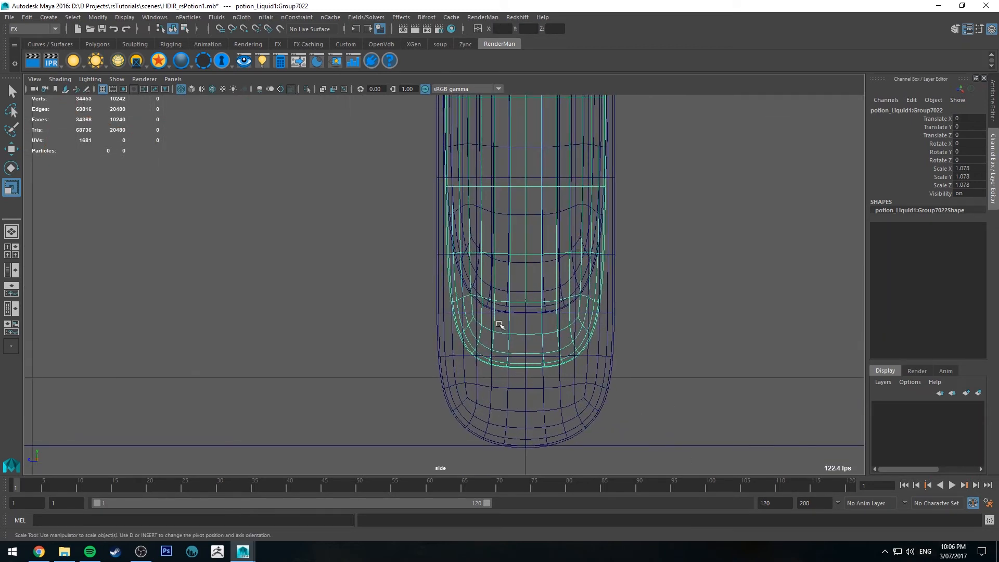
alt+middle_drag(554, 276, 545, 454)
alt+middle_drag(539, 229, 545, 469)
alt+middle_drag(543, 357, 538, 123)
alt+middle_drag(552, 374, 551, 299)
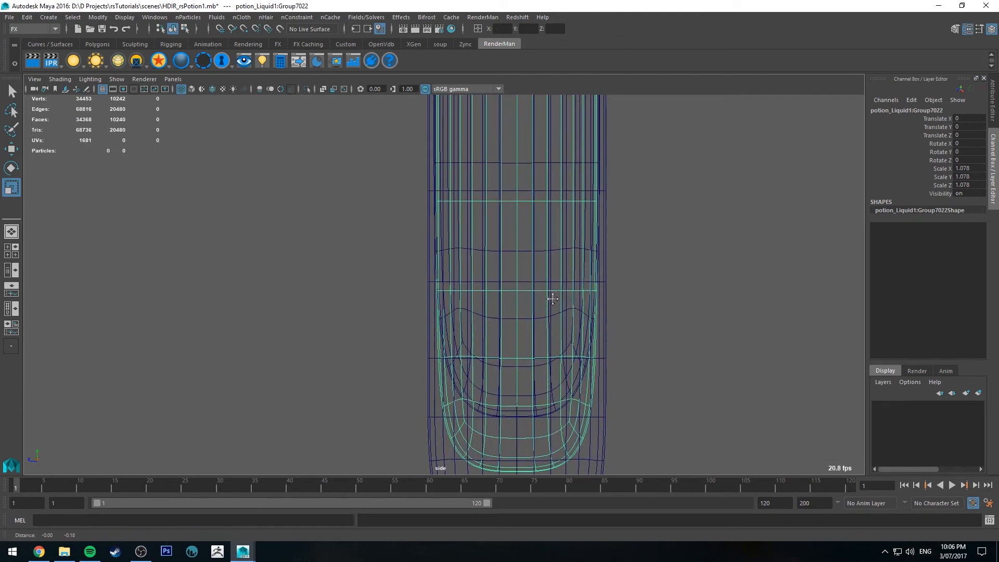
alt+right_drag(550, 298, 501, 257)
alt+middle_drag(500, 256, 512, 269)
alt+right_drag(512, 292, 573, 402)
alt+middle_drag(480, 270, 438, 203)
alt+right_drag(493, 271, 660, 432)
alt+middle_drag(460, 225, 508, 290)
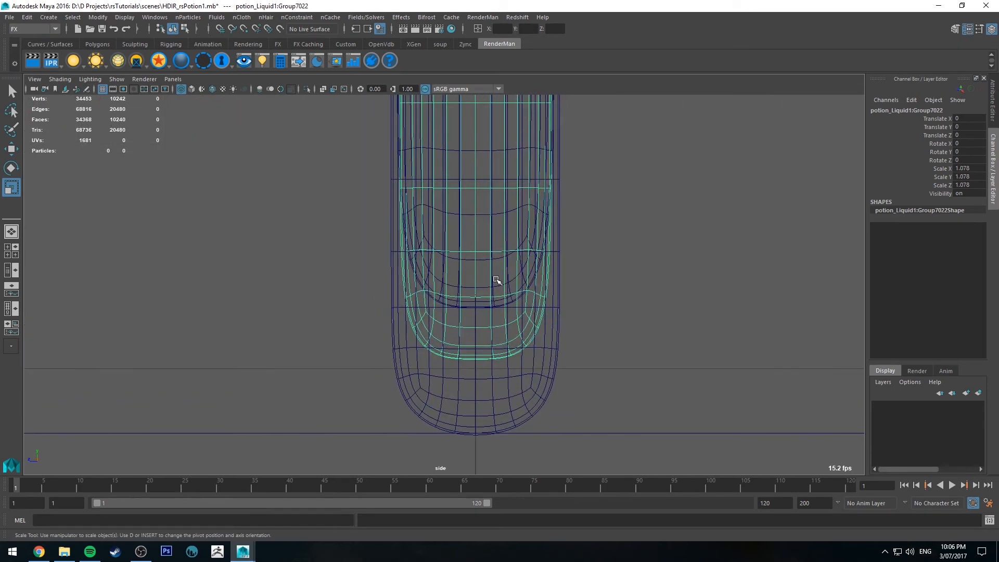
right_drag(494, 237, 446, 232)
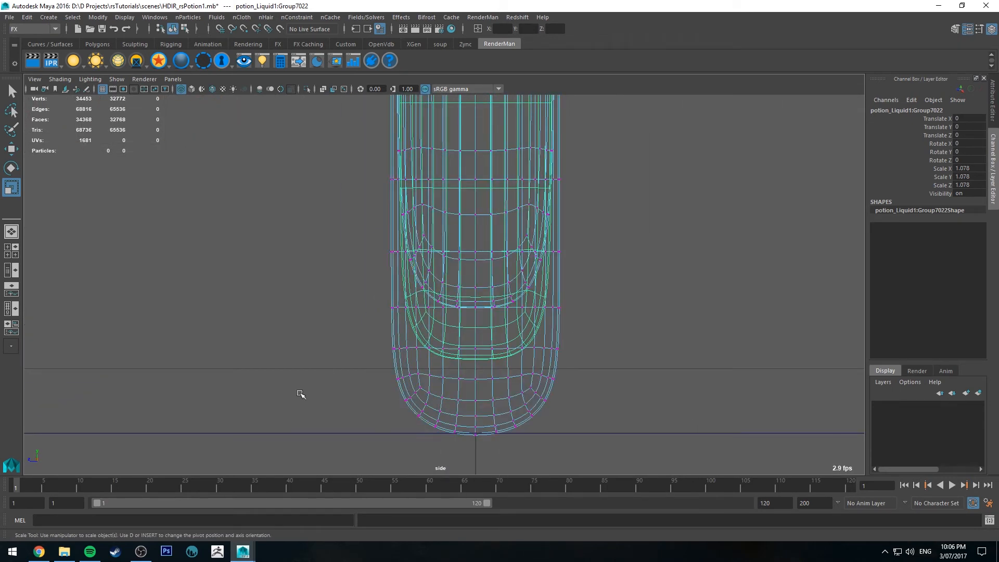
right_drag(636, 279, 682, 227)
click(645, 278)
right_drag(565, 371, 630, 218)
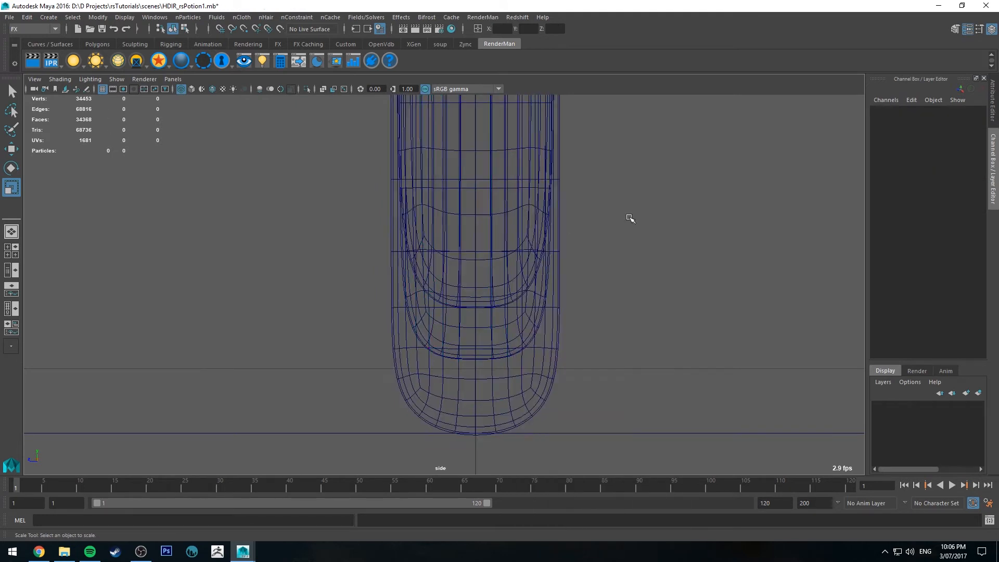
Put the glass tube on a new display layer set to reference so that only the liquid can be selected
click(506, 367)
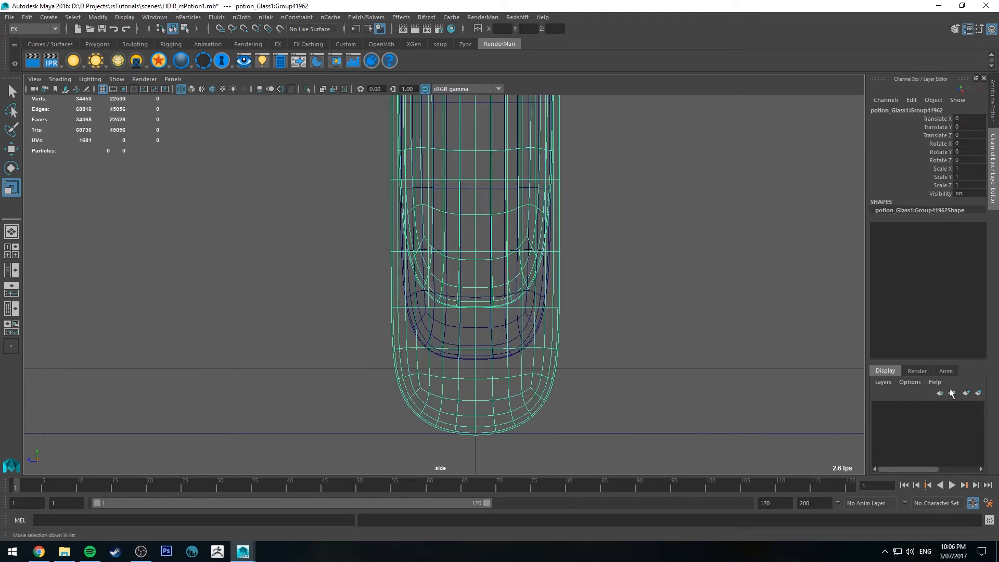
click(966, 393)
right_click(922, 408)
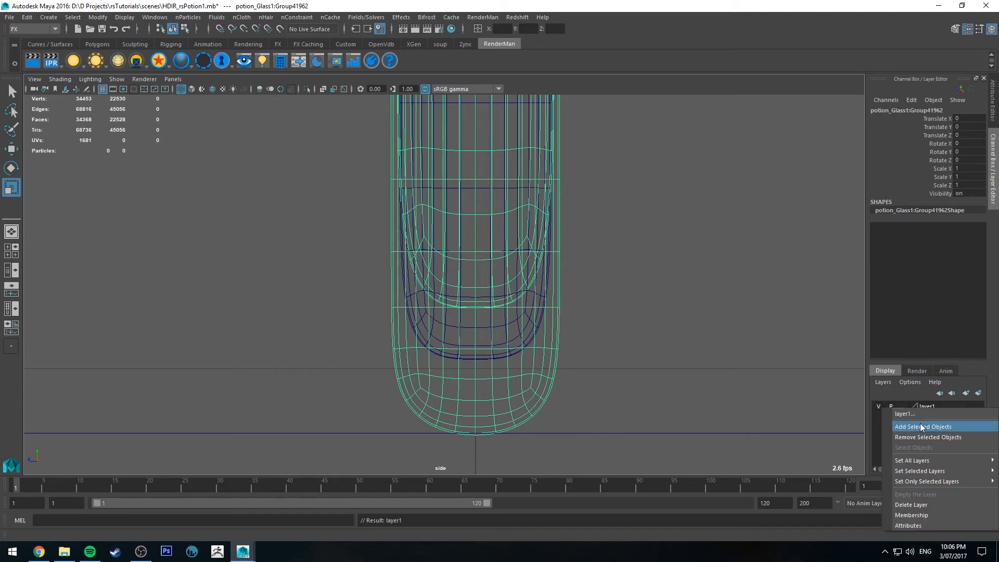
click(921, 427)
click(763, 342)
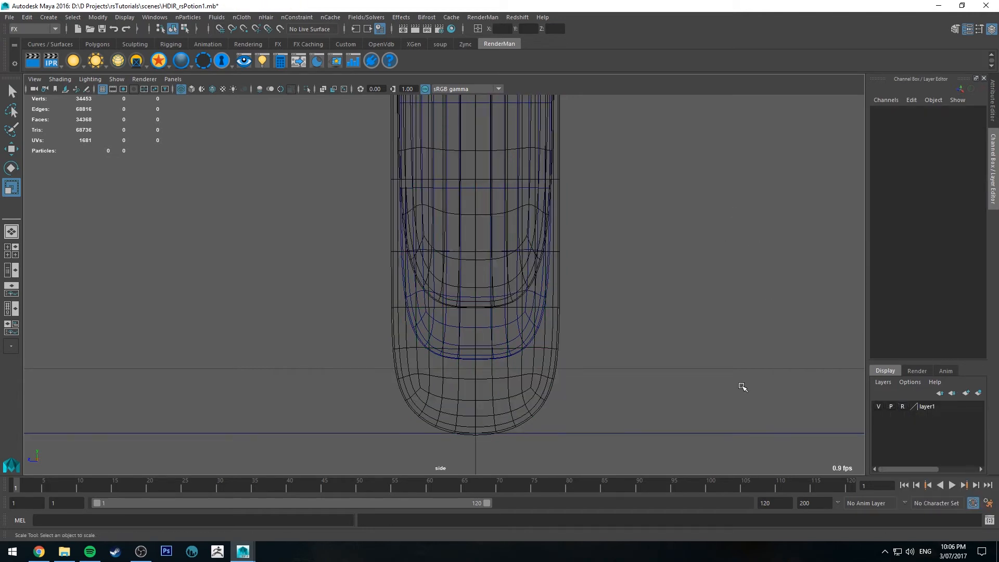
Move the vertices of the liquid's rounded bottom up in the side view until they slightly overlap the glass's inner bottom
click(493, 306)
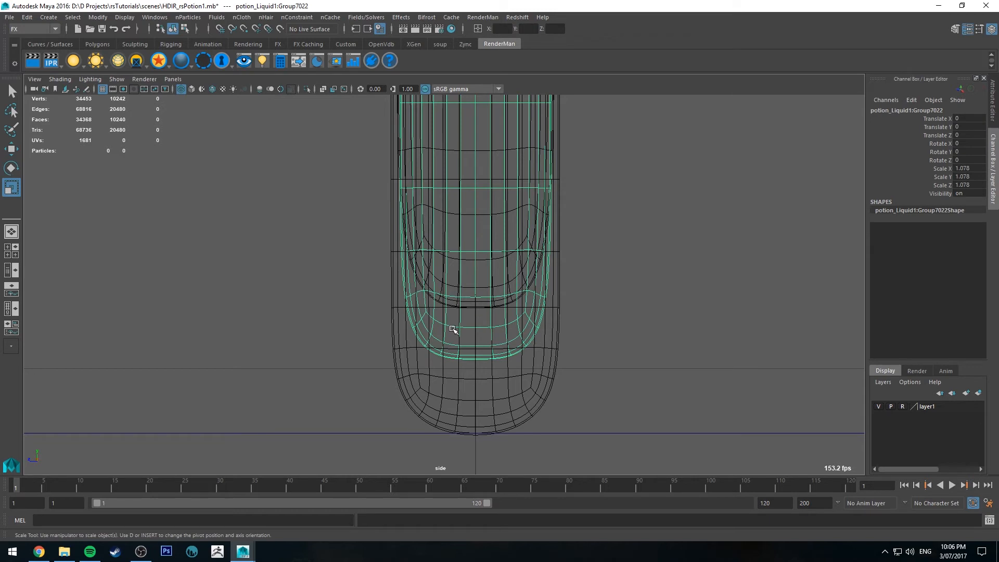
right_drag(453, 330, 401, 229)
drag(317, 411, 629, 230)
key(w)
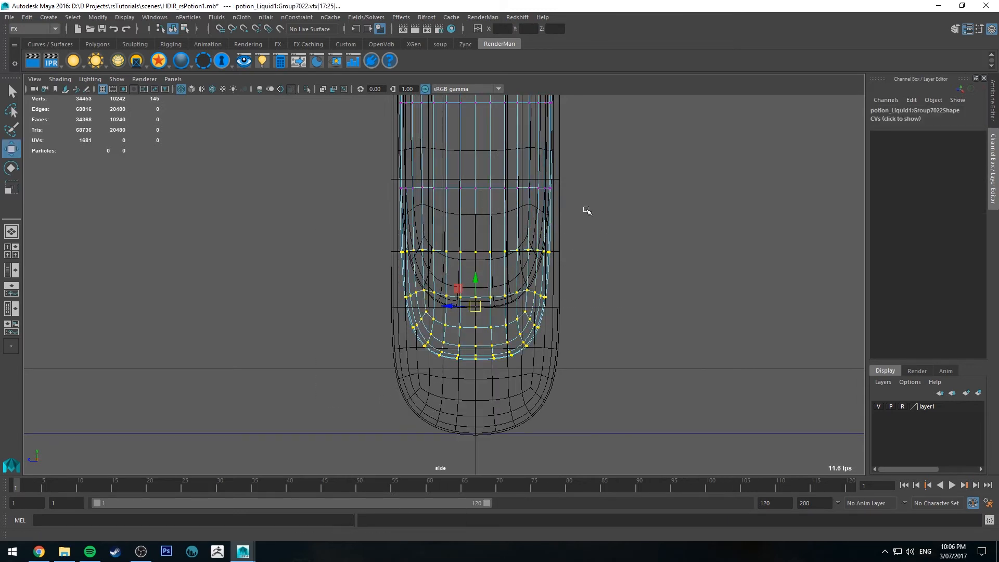
drag(476, 275, 475, 229)
alt+click(555, 208)
alt+right_drag(555, 208, 494, 289)
alt+right_drag(435, 275, 437, 321)
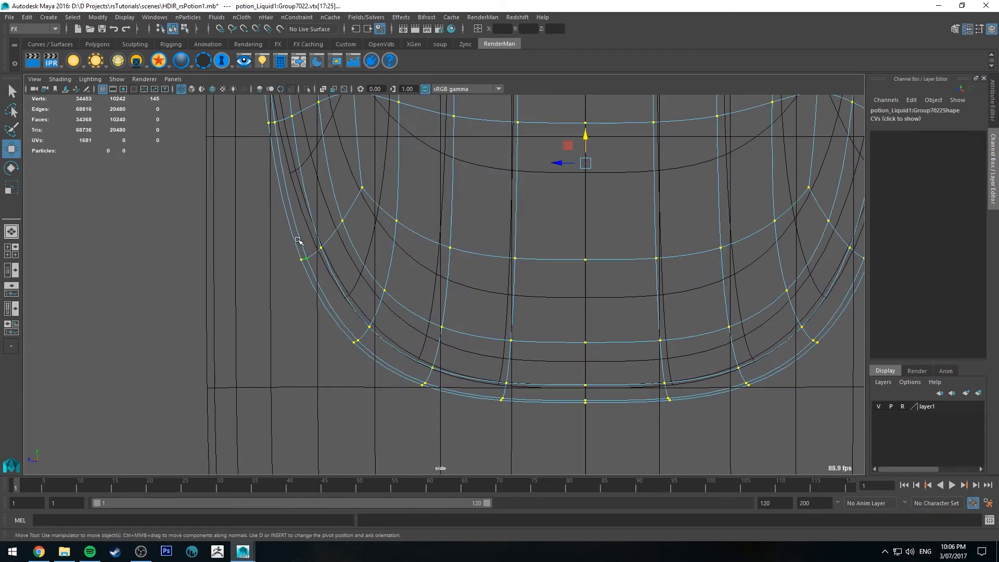
alt+middle_drag(358, 201, 501, 401)
alt+middle_drag(432, 213, 461, 386)
alt+middle_drag(503, 177, 390, 371)
Render the tube with Redshift IPR in the perspective view, inspect the liquid, stop the render and move the Render View aside
scroll(470, 305, down, 12)
scroll(470, 311, up, 5)
scroll(469, 291, down, 7)
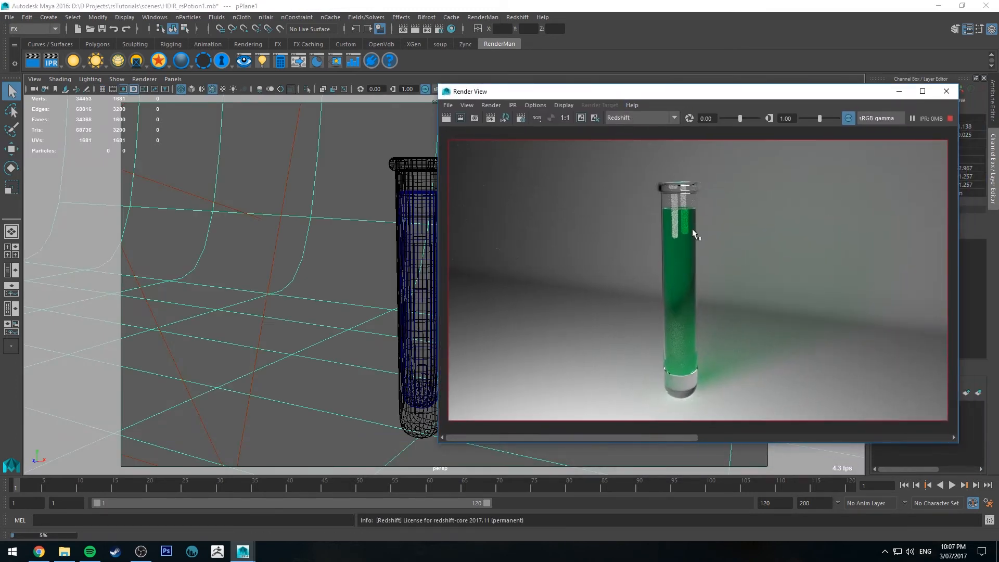
scroll(692, 230, up, 2)
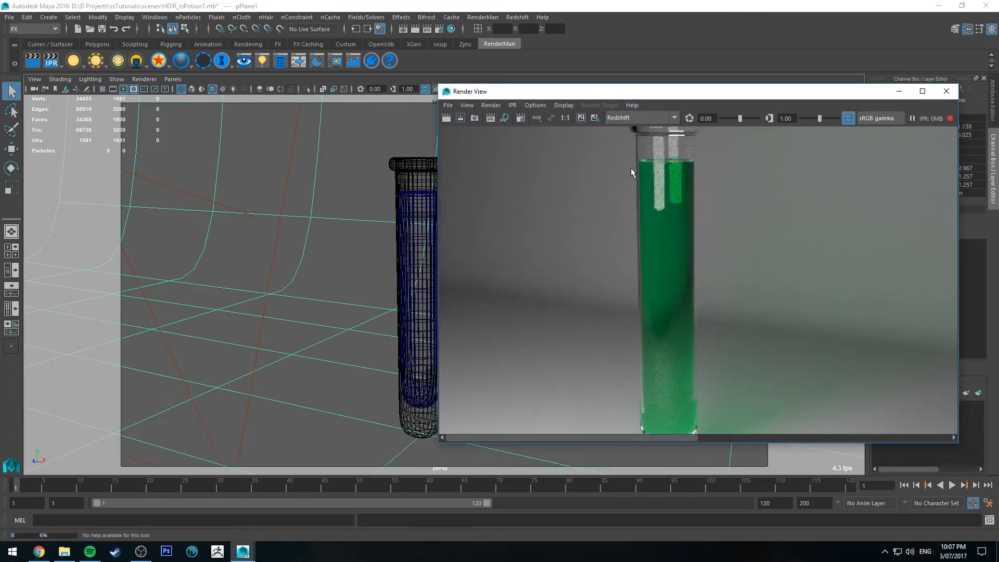
scroll(675, 208, down, 2)
click(949, 118)
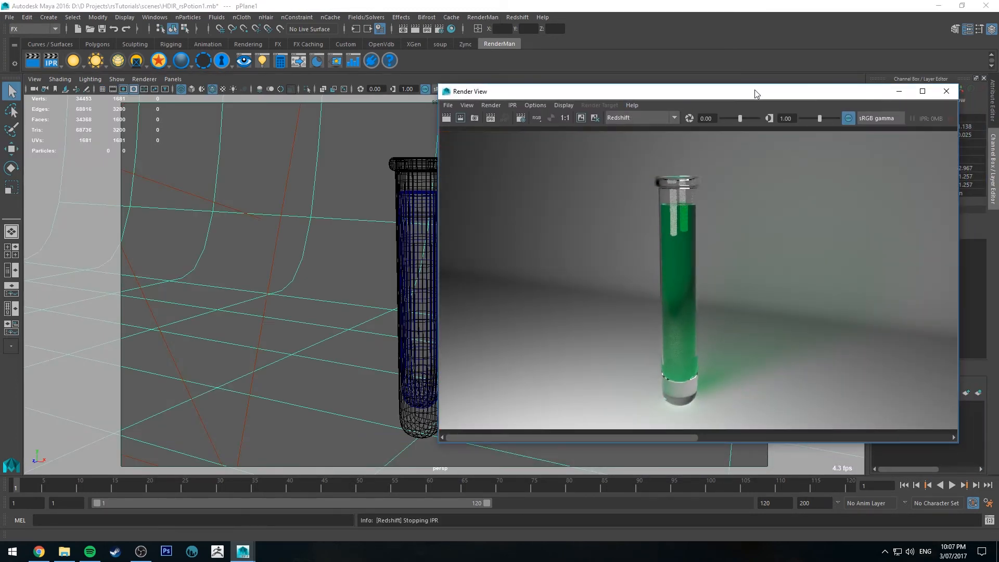
drag(757, 94, 998, 151)
Scale the whole liquid uniformly to about 1.121 in the perspective view
alt+drag(382, 226, 451, 290)
click(453, 276)
key(r)
alt+drag(453, 253, 459, 268)
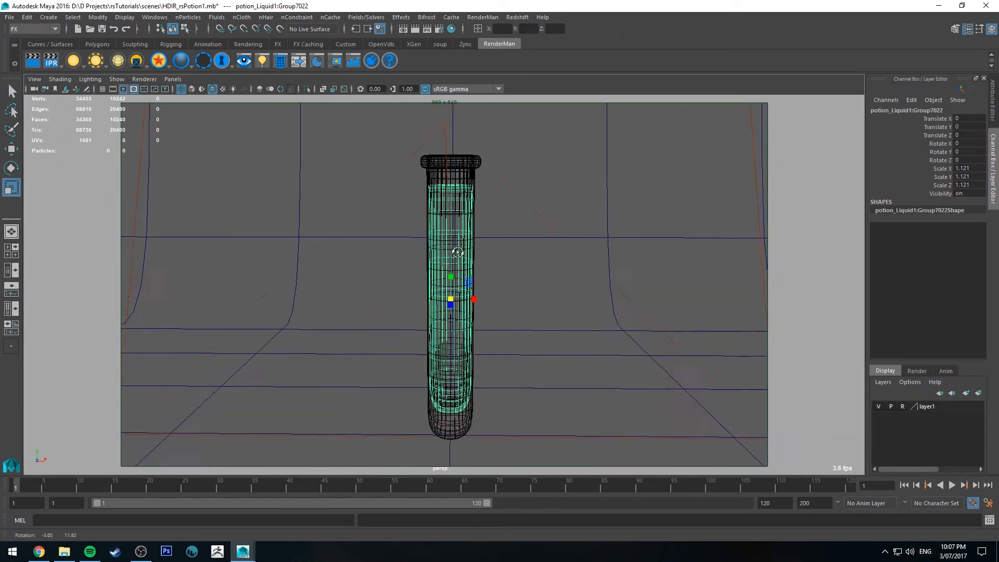
Move the liquid's bottom vertices up again in the perspective view, closer to the glass's inner bottom
alt+right_drag(459, 307, 522, 322)
alt+drag(415, 198, 542, 167)
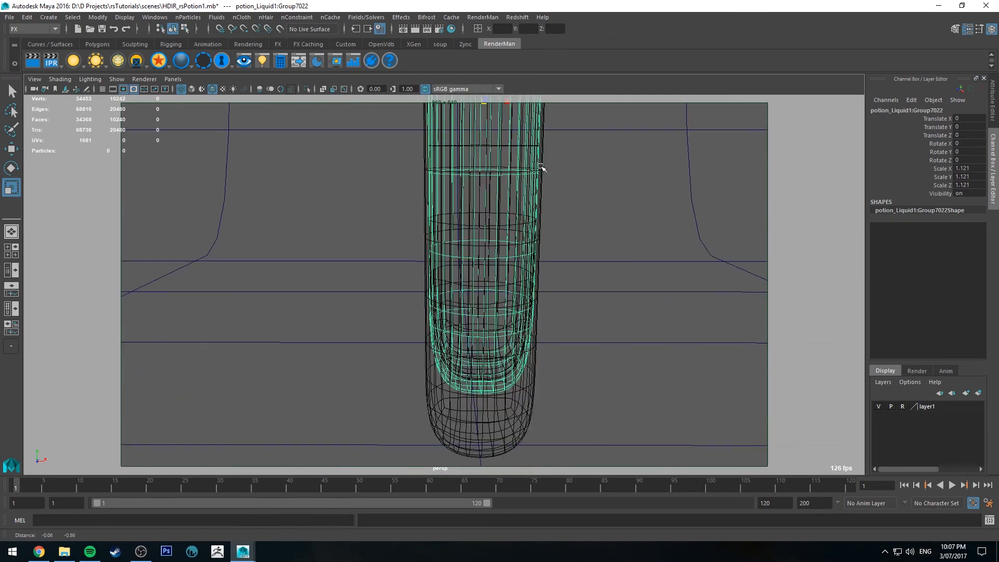
alt+drag(513, 294, 513, 283)
alt+right_drag(512, 284, 540, 329)
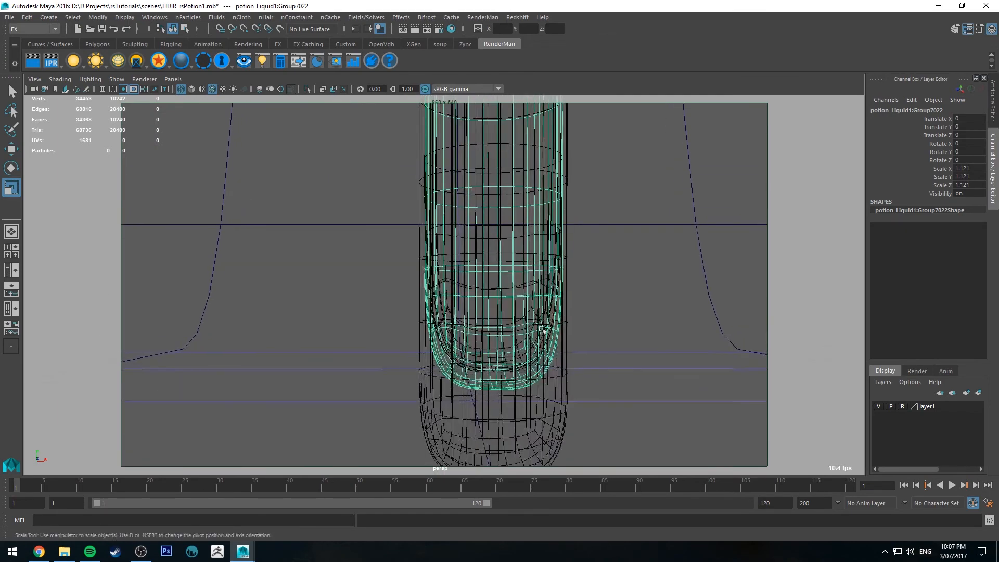
alt+middle_drag(540, 329, 512, 287)
alt+right_drag(512, 287, 524, 333)
right_click(524, 333)
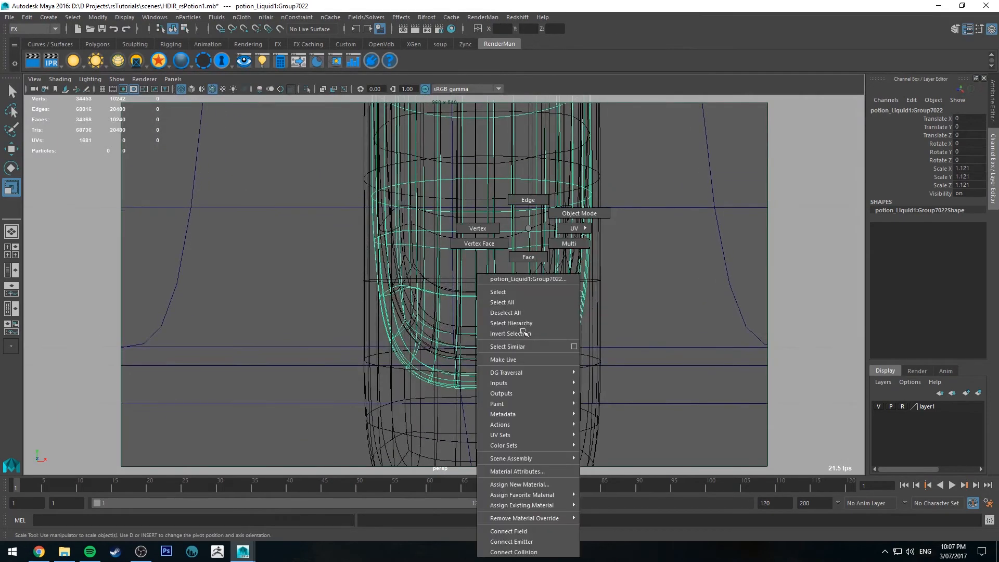
click(476, 228)
drag(302, 439, 698, 217)
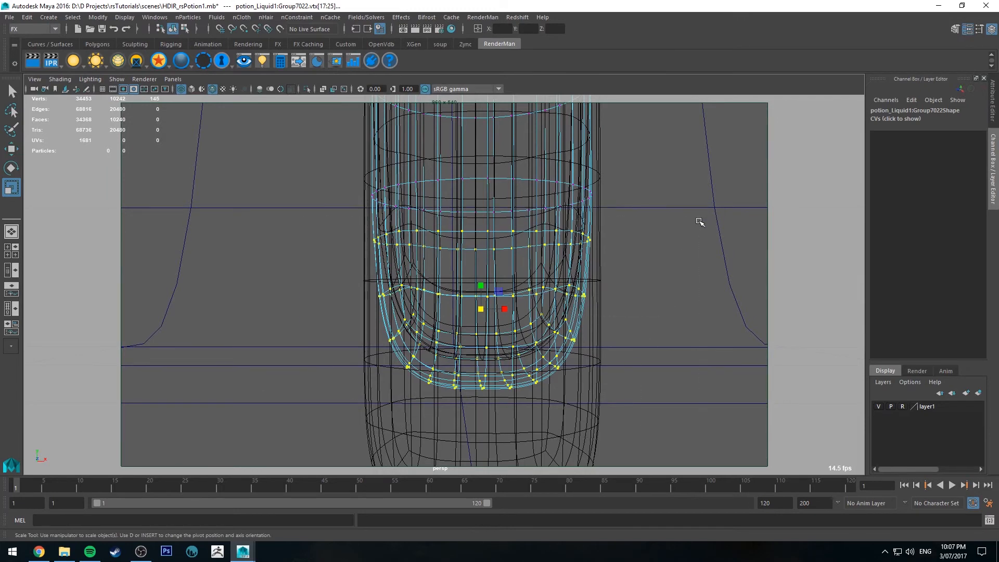
key(w)
alt+drag(507, 347, 500, 329)
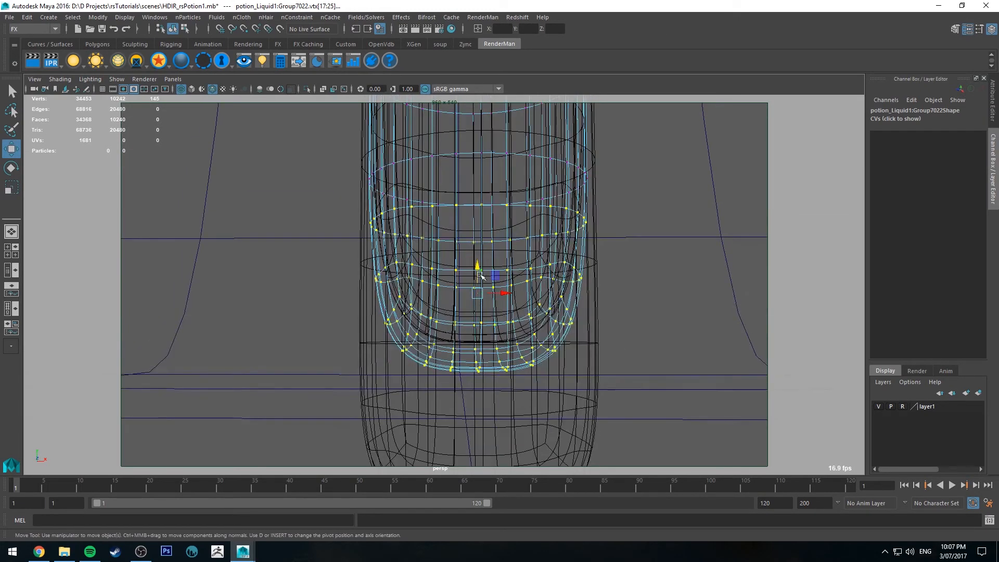
drag(481, 267, 483, 245)
alt+drag(484, 245, 485, 235)
Check the refitted liquid in a Redshift IPR render of the whole tube and close the Render View
alt+drag(560, 252, 504, 205)
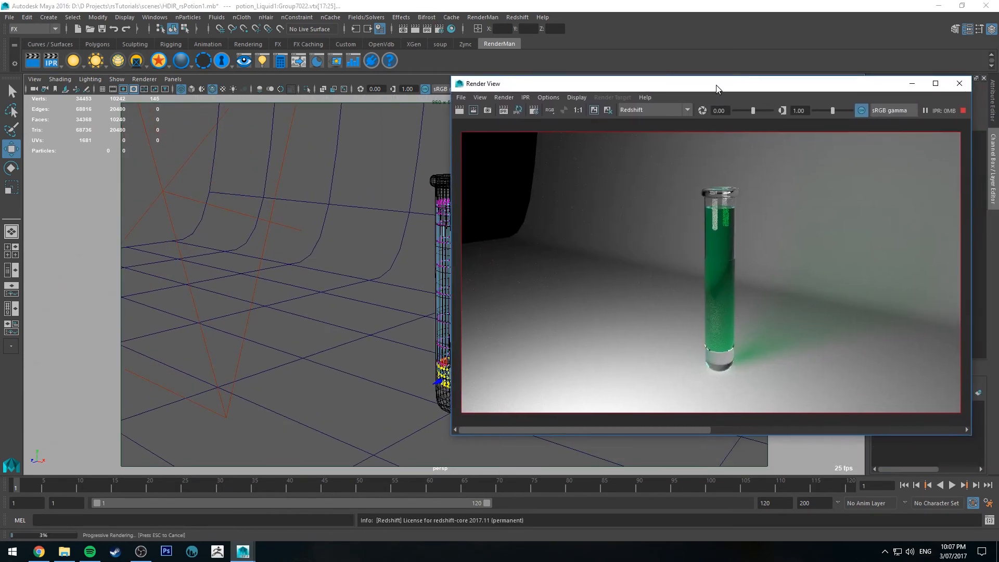
drag(717, 85, 716, 85)
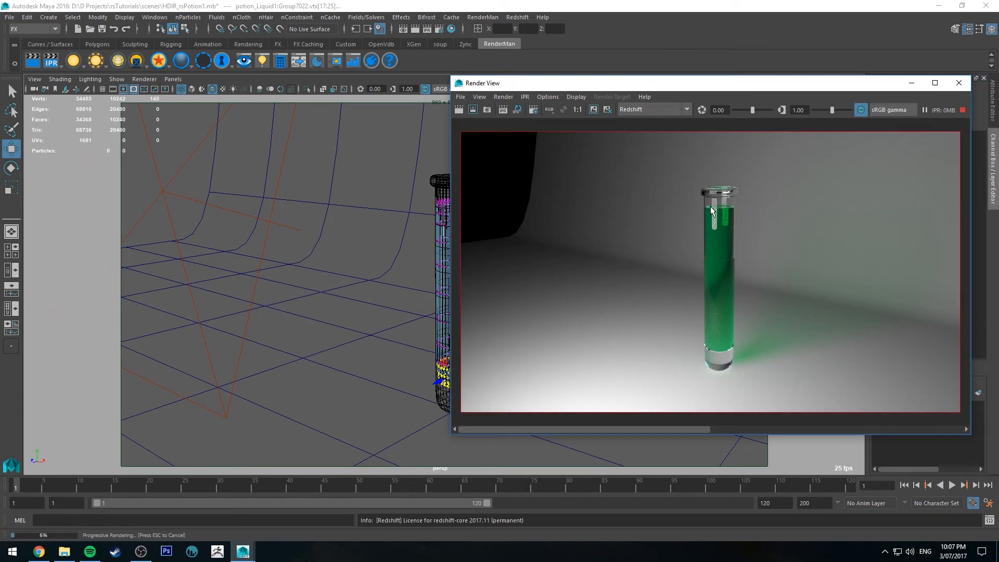
click(959, 82)
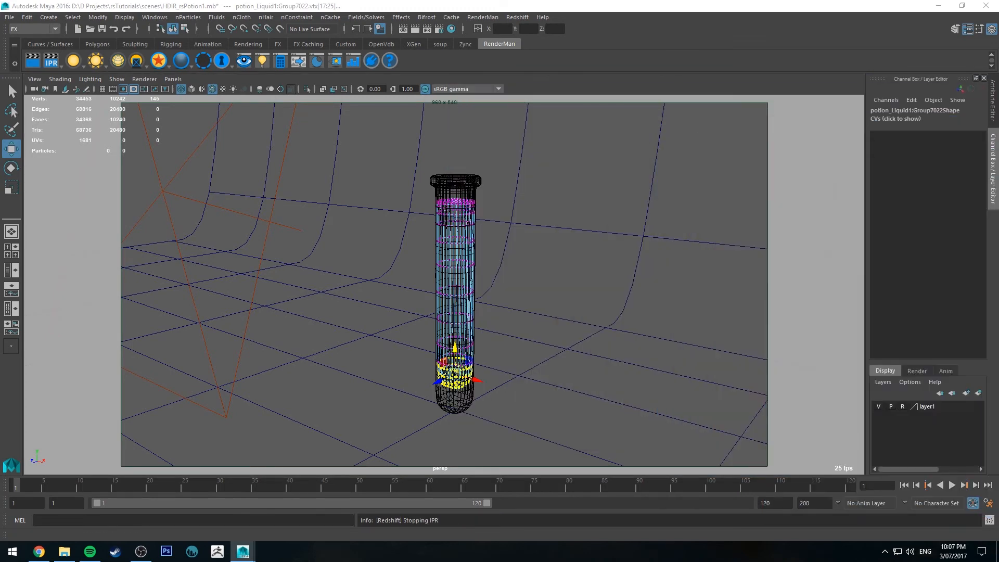
Widen the upper part of the liquid by scaling its edge loops slightly outward by about 1.02 with soft selection
right_drag(457, 205, 547, 291)
alt+middle_drag(483, 173, 511, 249)
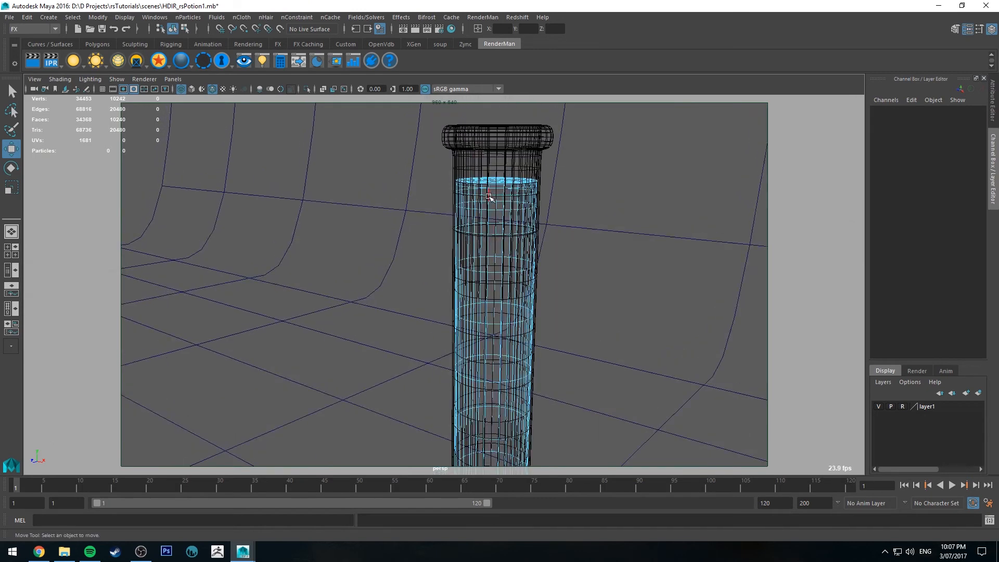
double_click(492, 197)
alt+drag(481, 203, 485, 177)
key(b)
key(r)
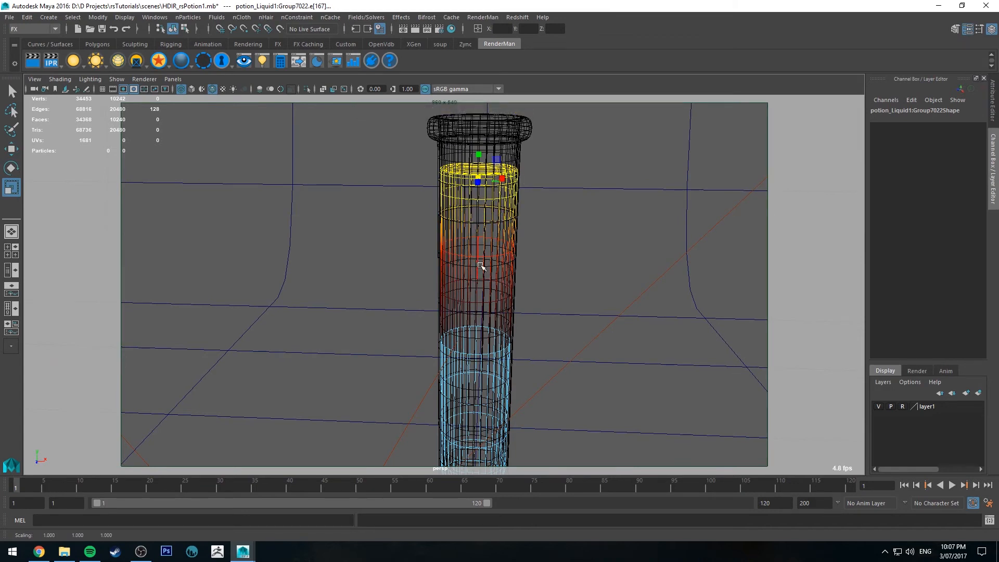
double_click(474, 252)
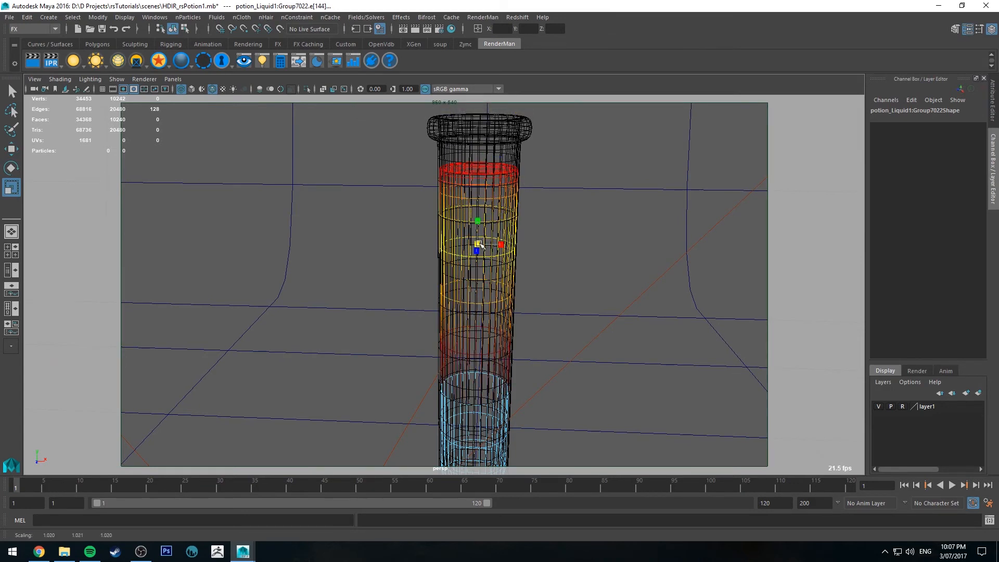
drag(477, 244, 478, 245)
Render the tube with Redshift IPR, compare the result with the kept image, and close the Render View
click(427, 29)
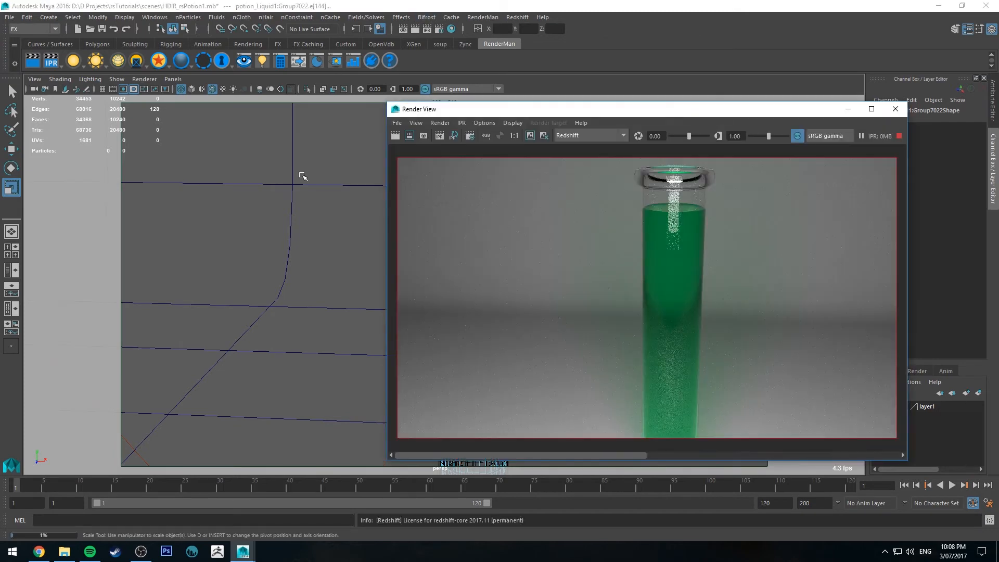
alt+drag(302, 173, 299, 223)
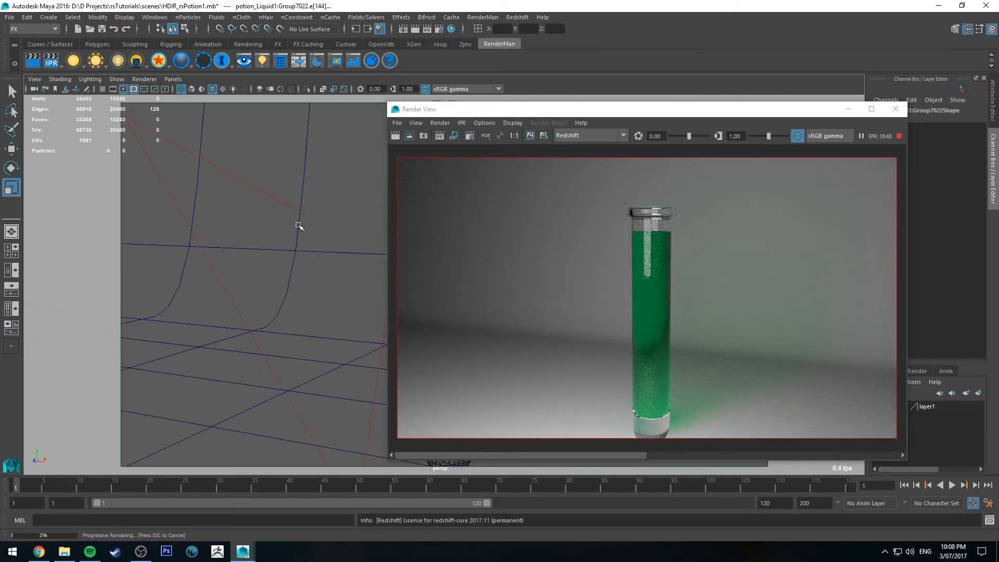
alt+drag(298, 225, 268, 215)
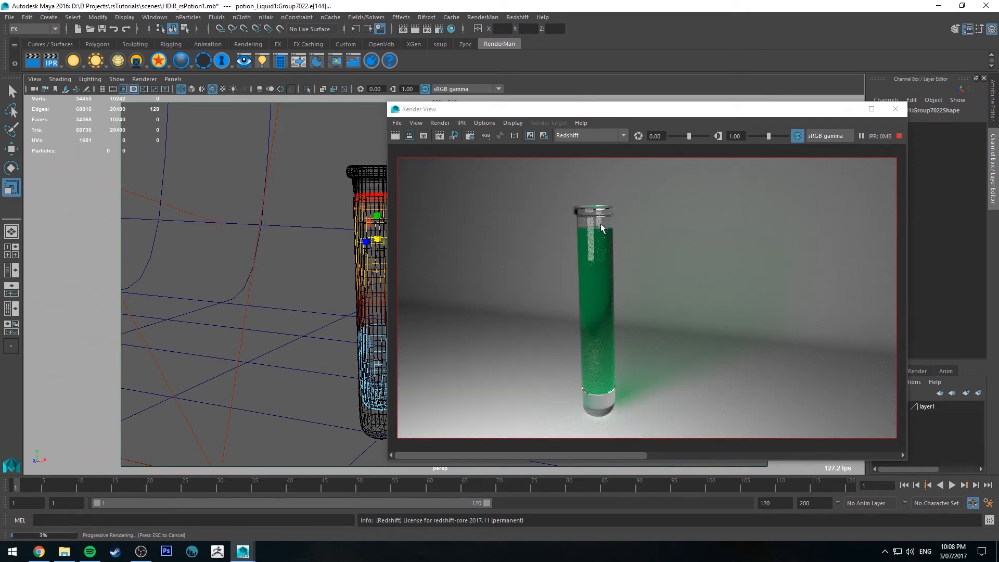
click(699, 453)
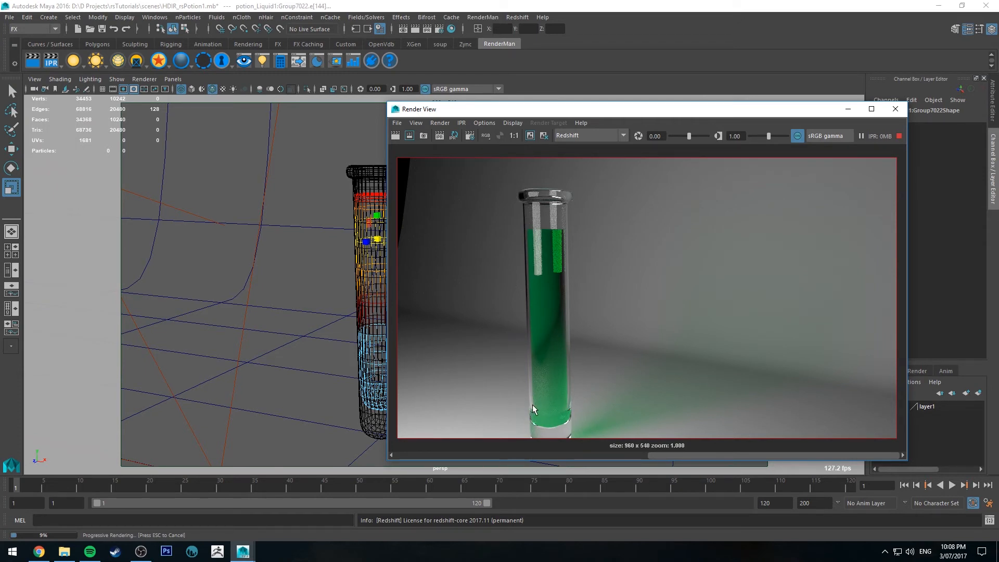
click(587, 454)
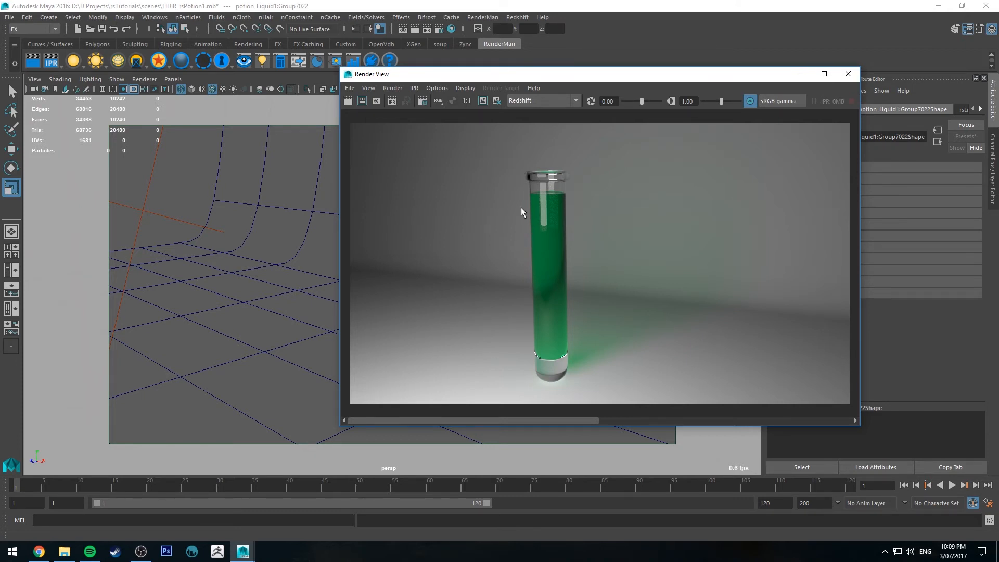
drag(602, 83, 664, 93)
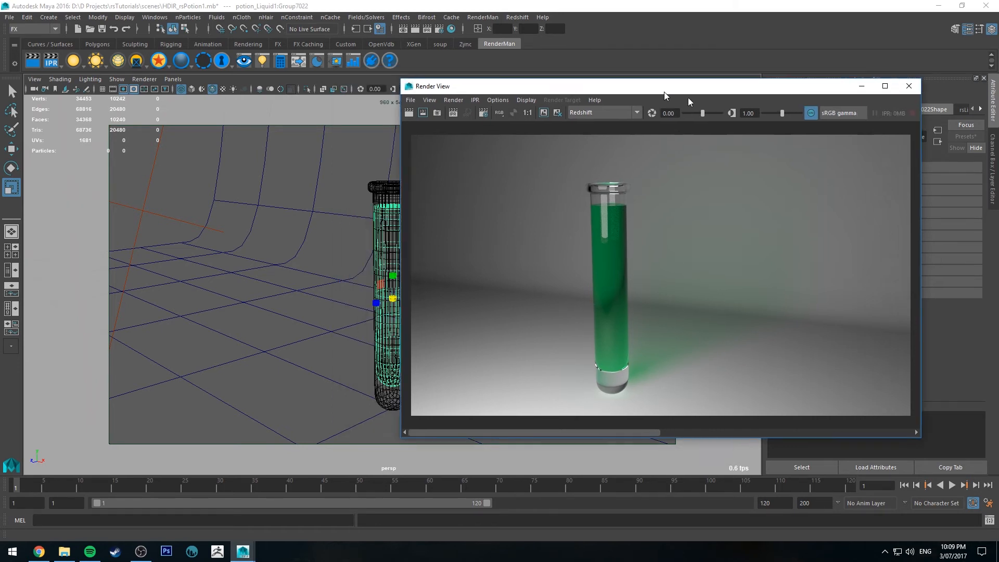
click(910, 85)
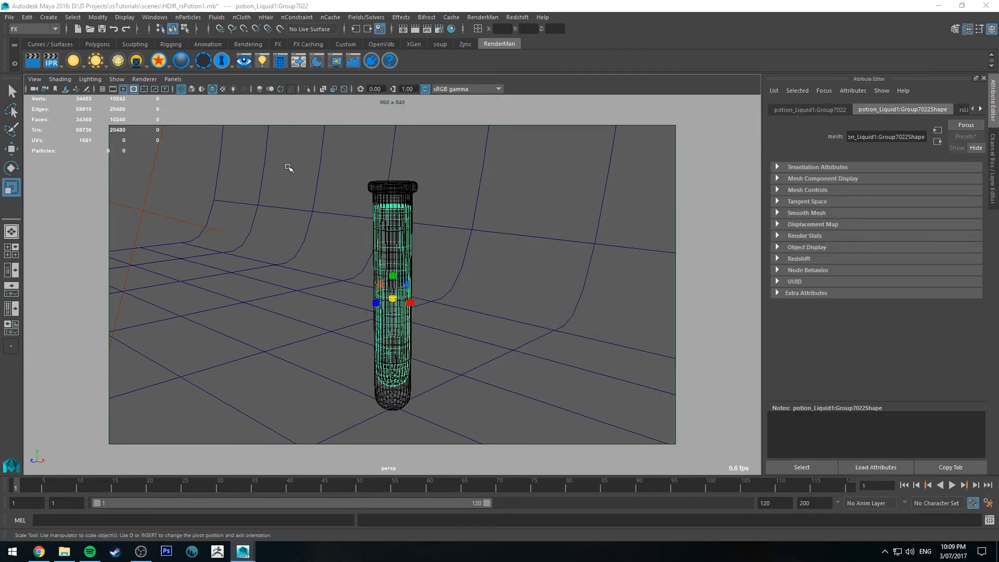
Show the Outliner beside the perspective view
key(q)
right_click(406, 208)
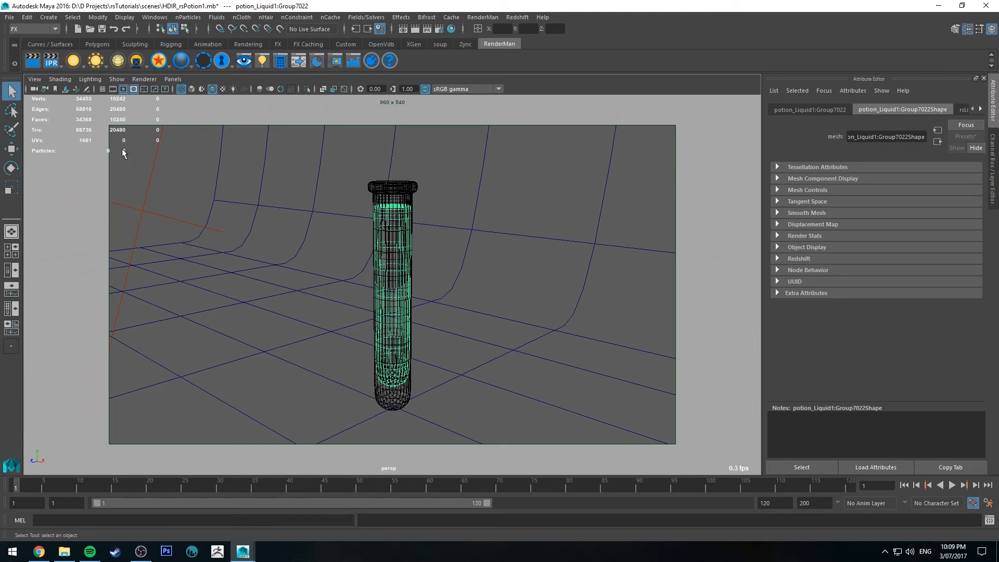
click(11, 270)
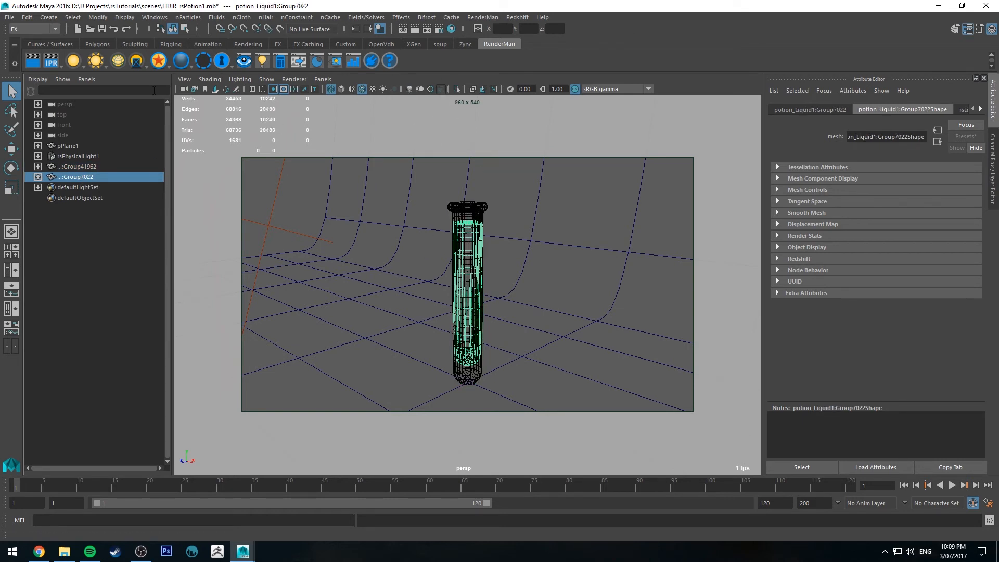
Create a Redshift physical light of the area type and set its shape to Mesh
click(515, 17)
mouse_move(525, 58)
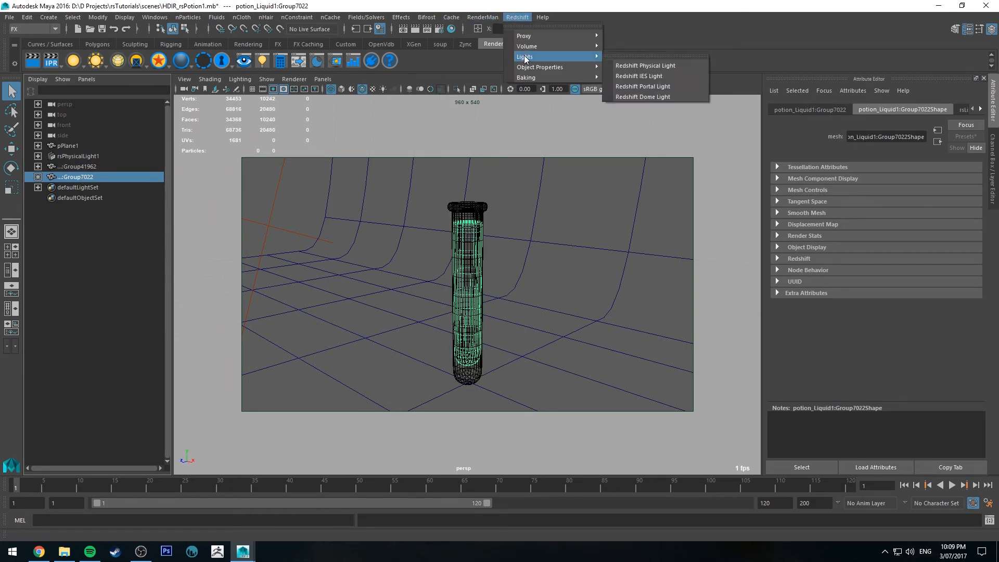
click(667, 66)
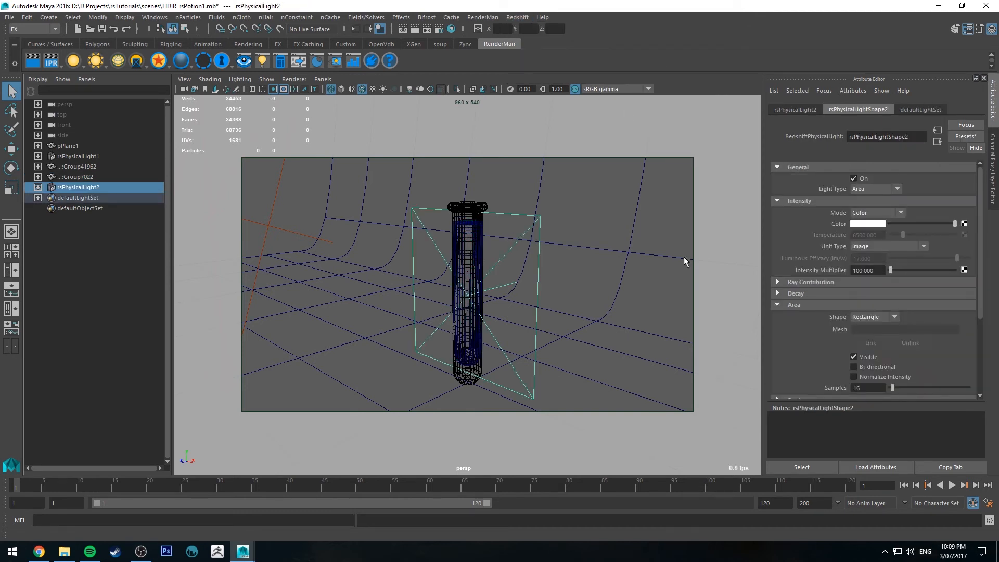
click(878, 316)
click(865, 370)
Link the liquid mesh to the new physical light as its emitting mesh
alt+drag(559, 252, 463, 250)
click(470, 271)
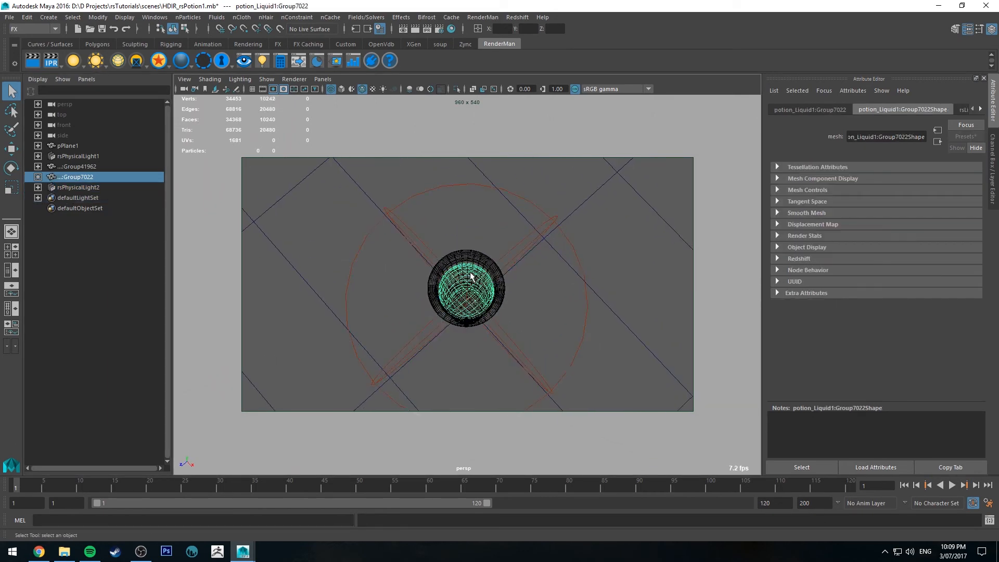
shift+click(553, 217)
alt+drag(553, 283, 569, 250)
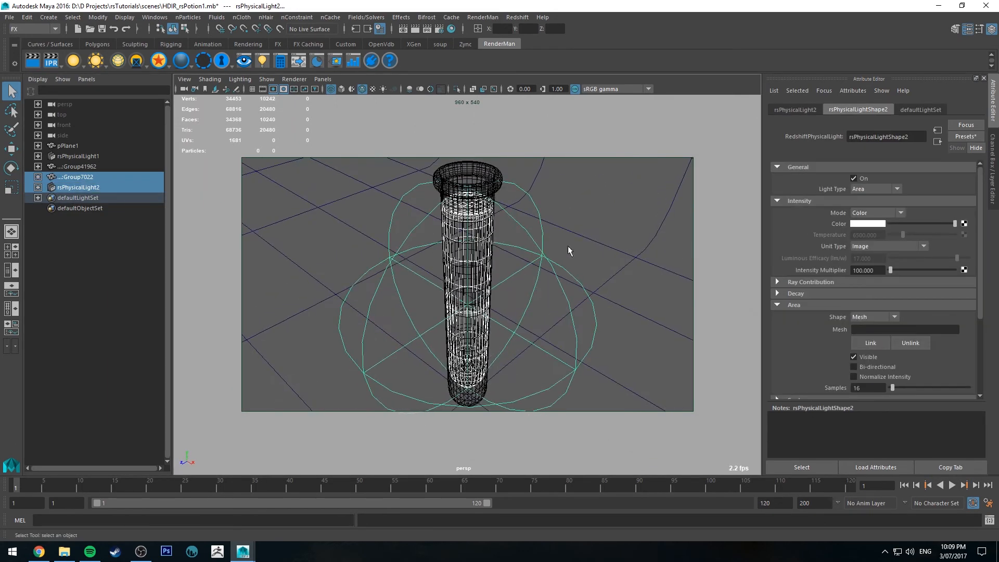
click(880, 347)
Expand the new light in the Outliner and inspect its light shape and linked liquid mesh against the glass
click(69, 187)
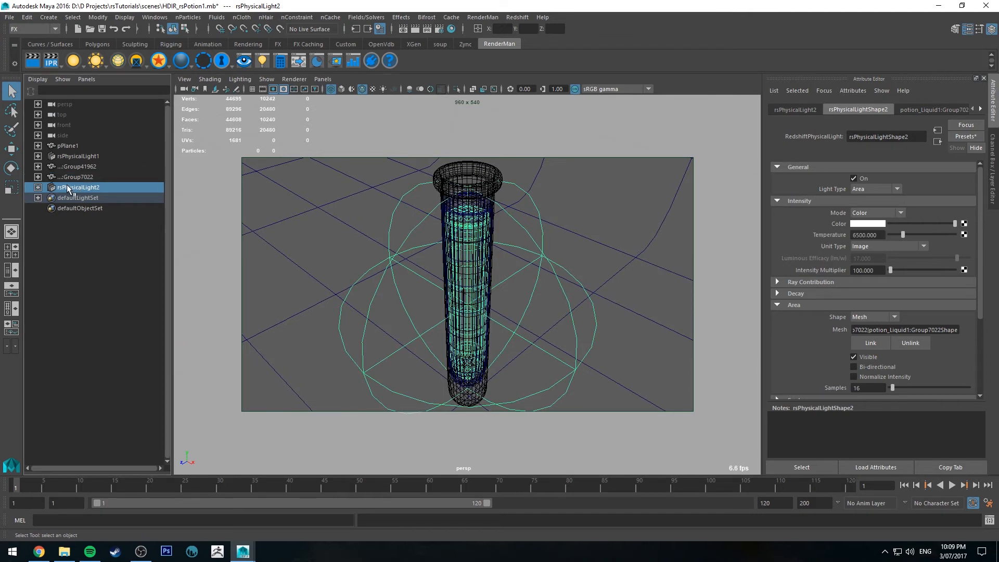
click(37, 187)
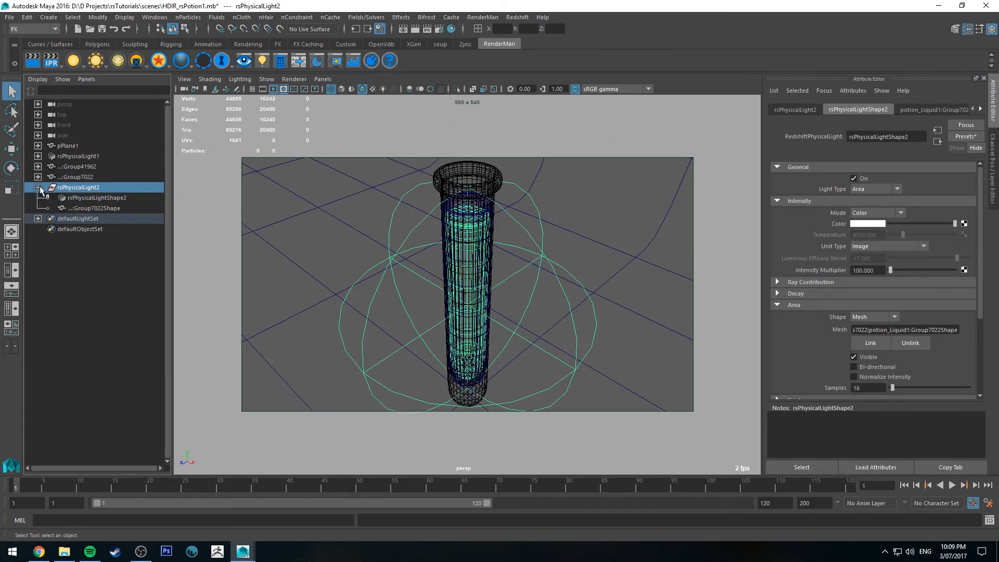
click(98, 206)
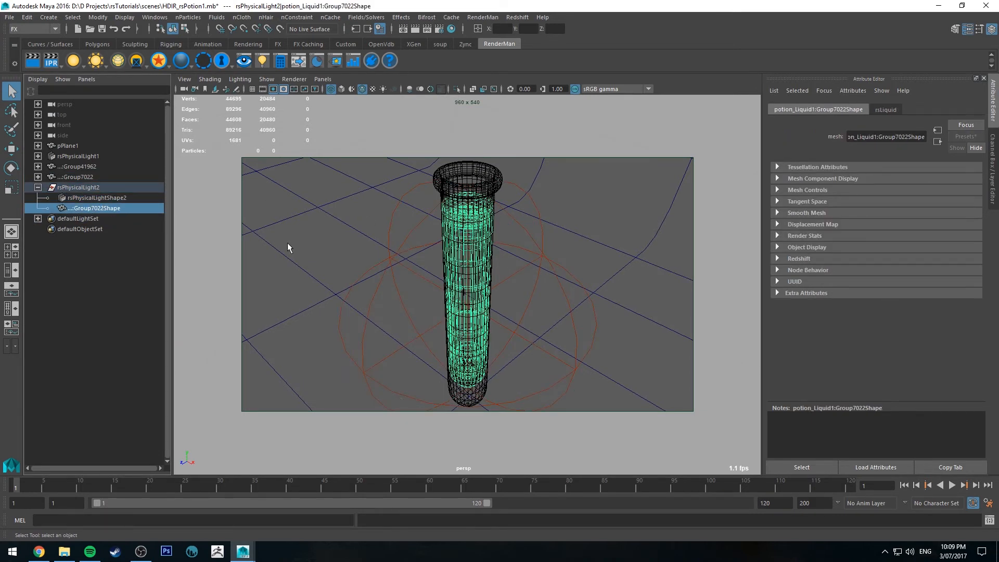
alt+drag(487, 281, 550, 246)
alt+right_drag(526, 239, 574, 259)
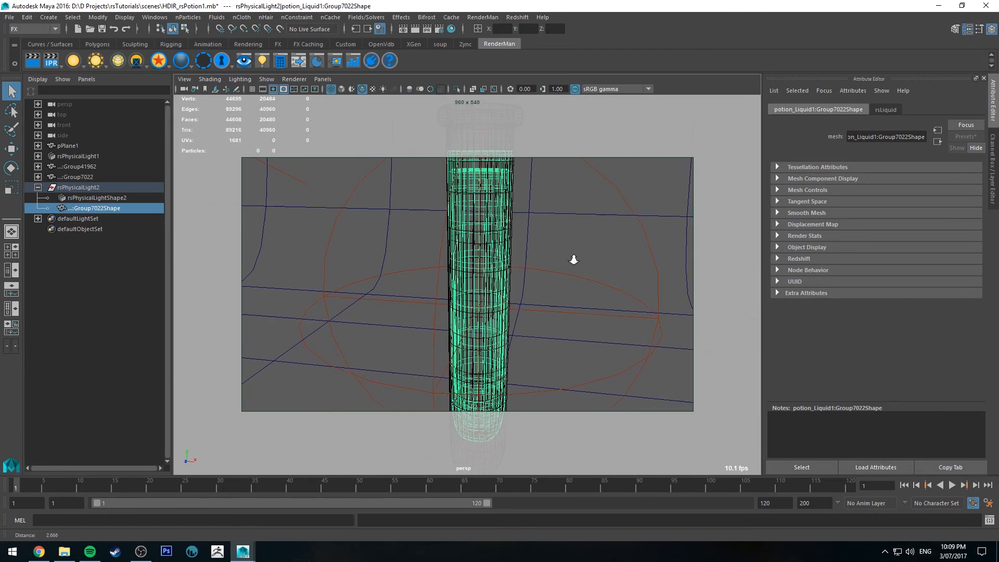
click(80, 165)
click(80, 155)
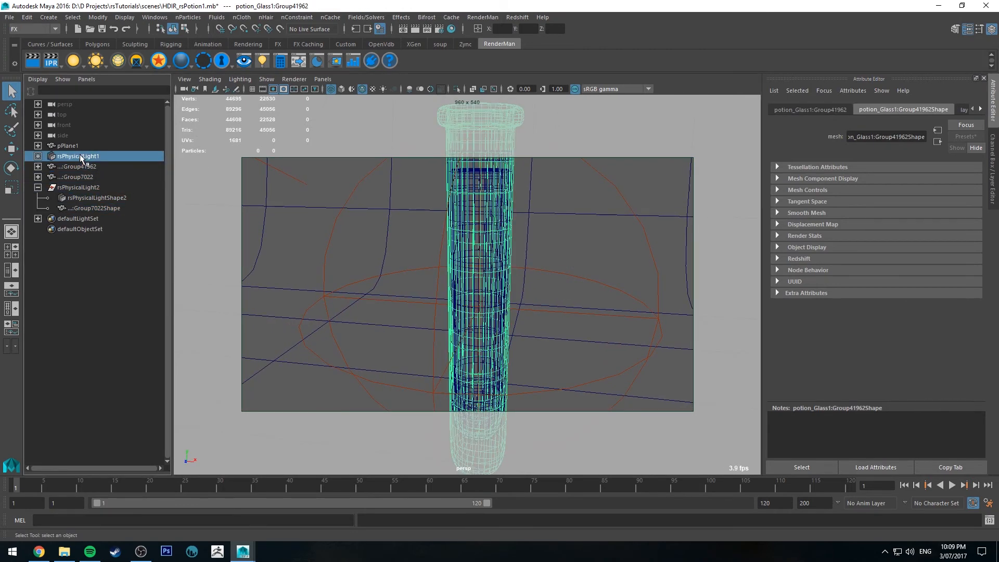
click(80, 196)
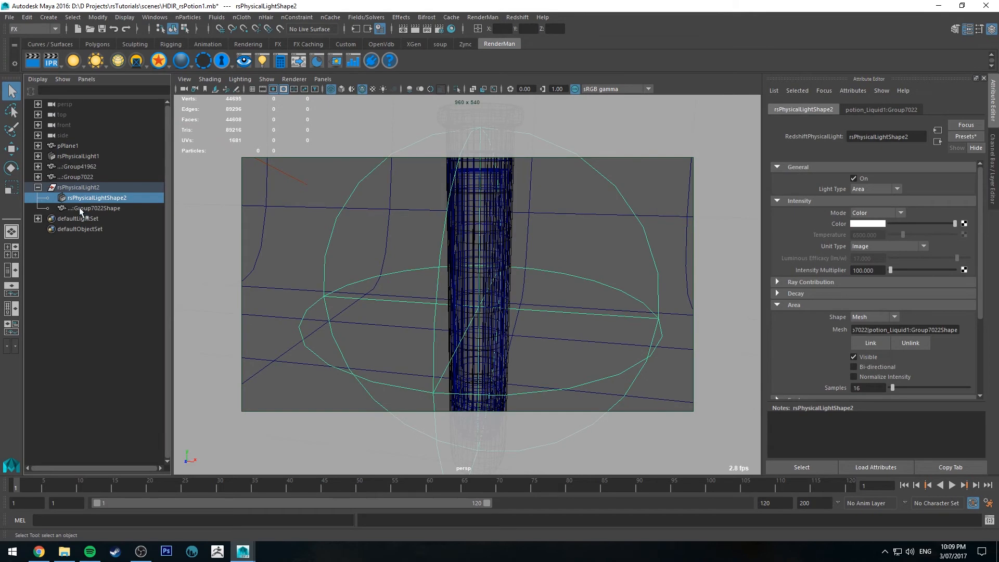
click(80, 208)
Compare the size of the original liquid mesh with the light's linked mesh inside the glass tube
alt+drag(482, 225, 489, 243)
click(98, 165)
click(98, 172)
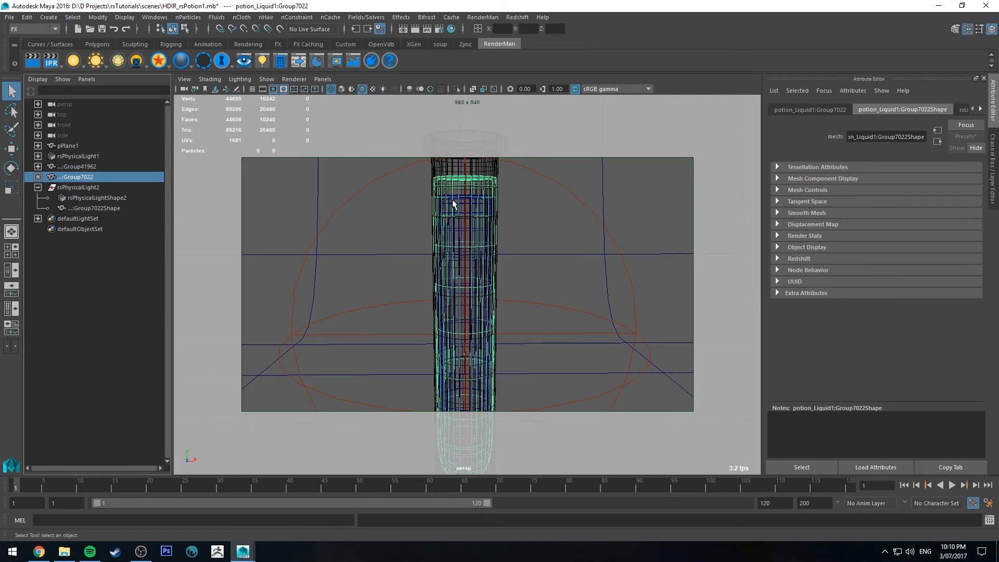
scroll(452, 201, up, 5)
scroll(447, 208, down, 2)
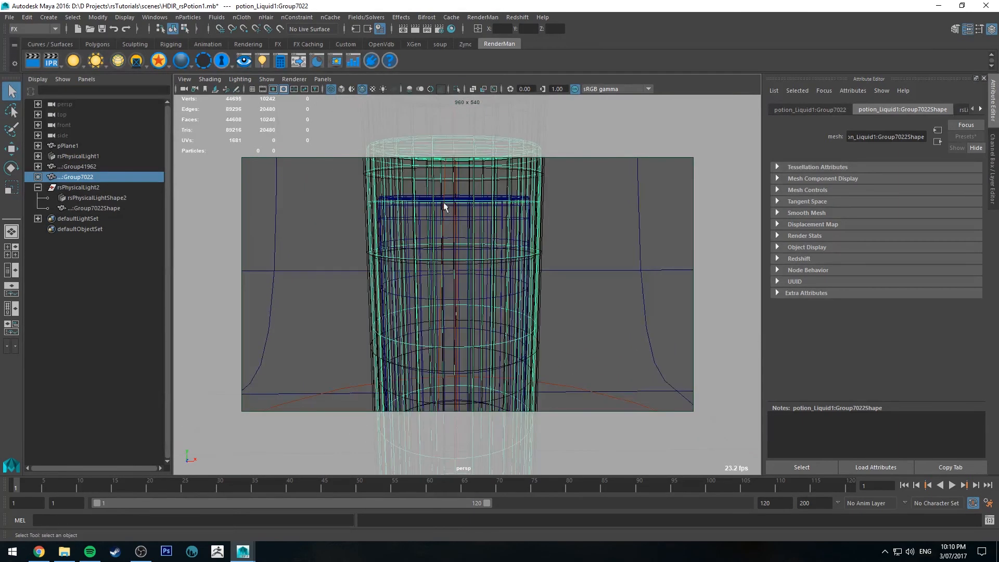
click(83, 208)
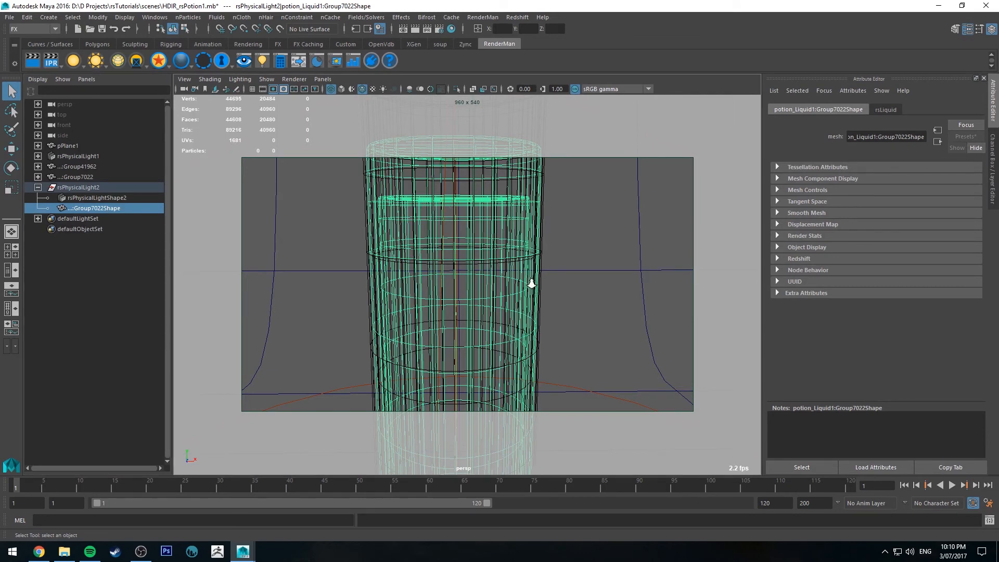
alt+right_drag(530, 283, 456, 186)
alt+drag(468, 291, 486, 322)
alt+middle_drag(487, 322, 485, 262)
scroll(479, 288, down, 4)
alt+drag(491, 255, 503, 256)
alt+middle_drag(504, 276, 515, 308)
alt+drag(515, 308, 500, 295)
alt+right_drag(500, 294, 485, 229)
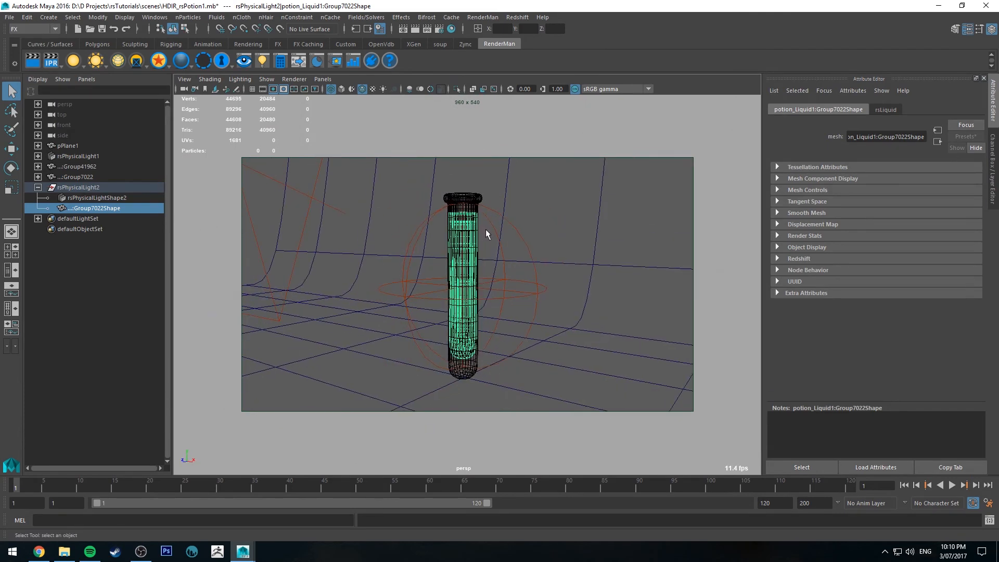
alt+drag(485, 229, 497, 245)
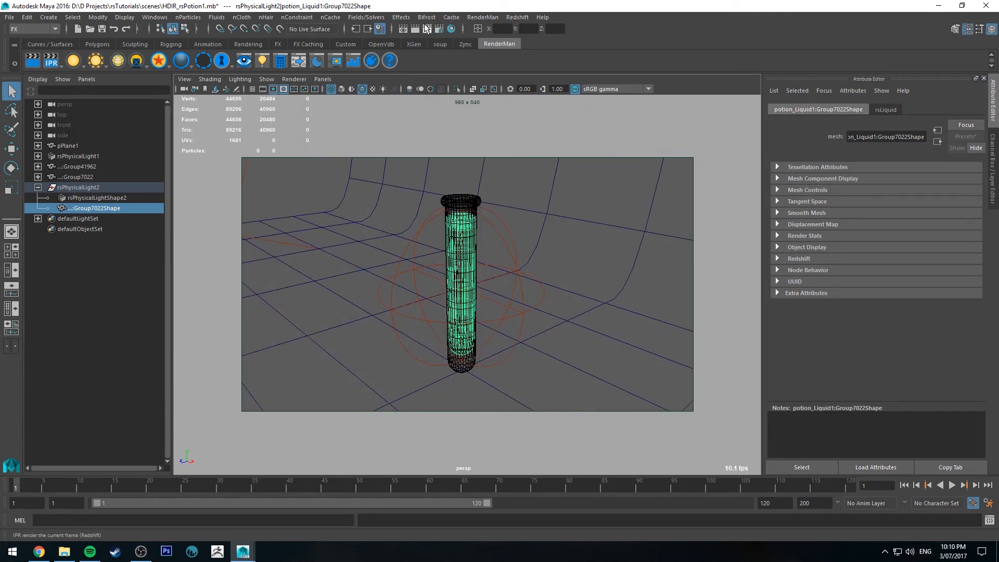
Start a Redshift IPR render and set the mesh light's intensity multiplier to 10
click(426, 29)
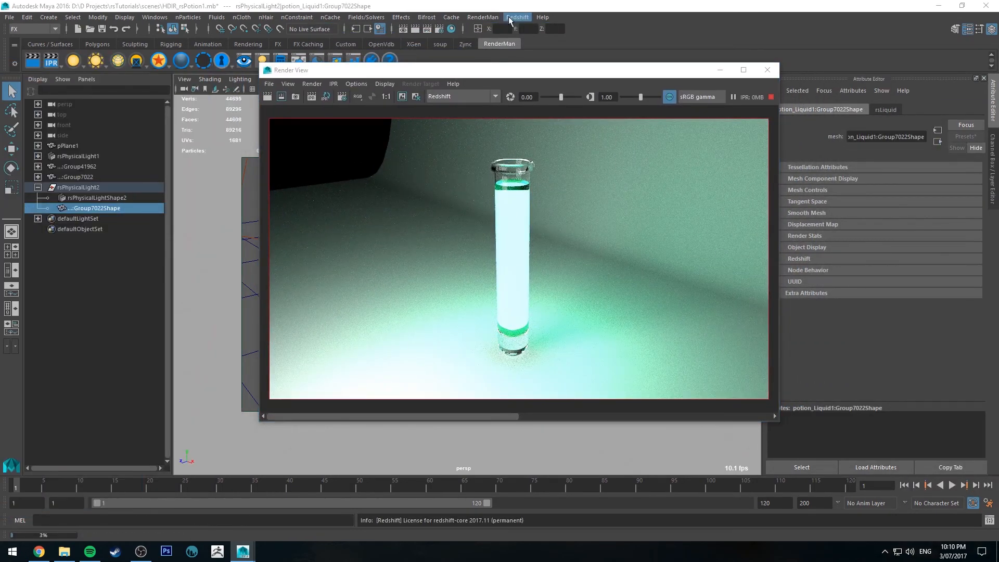
drag(479, 73, 452, 80)
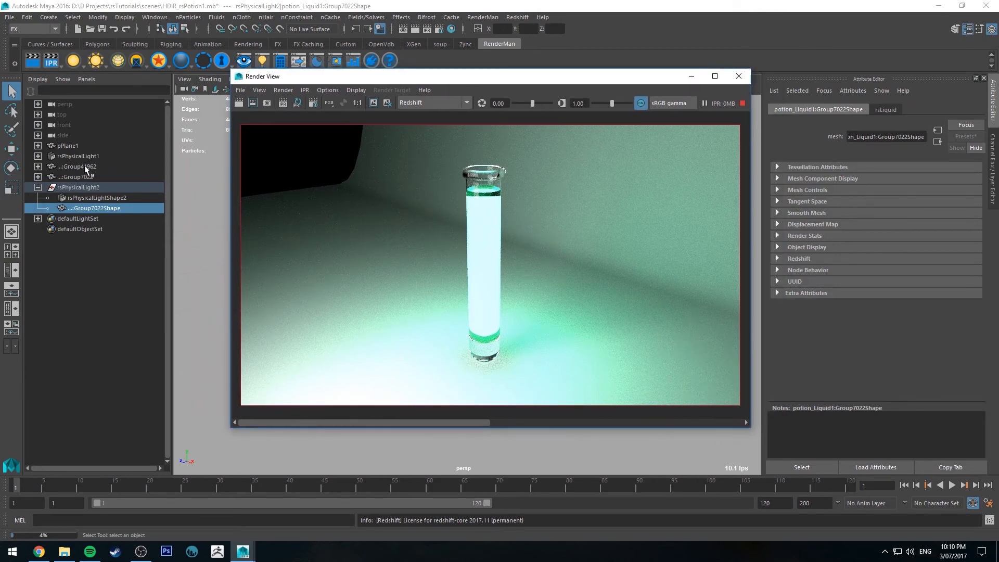
click(92, 207)
click(120, 198)
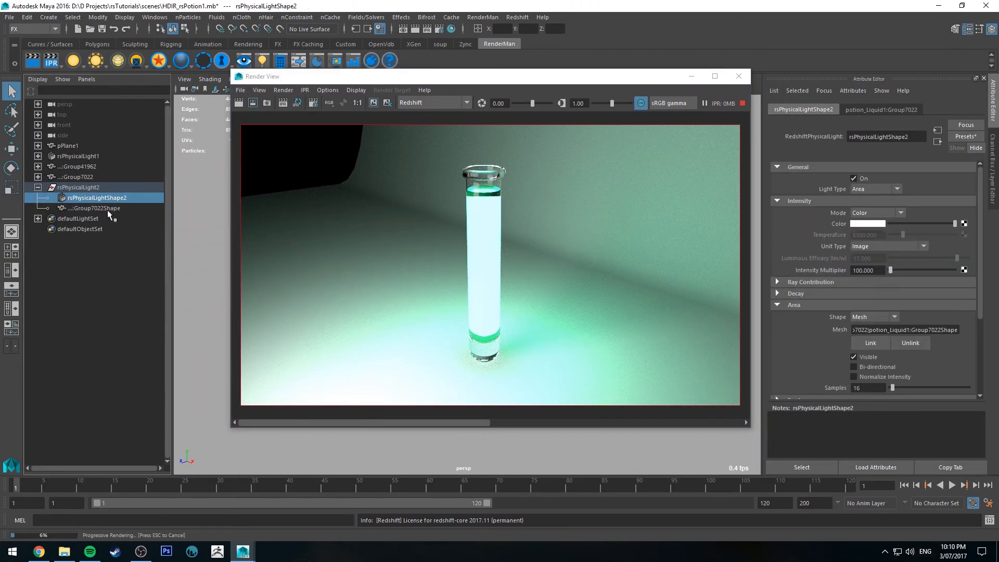
click(107, 208)
click(101, 198)
drag(881, 275, 710, 258)
text(10)
key(Return)
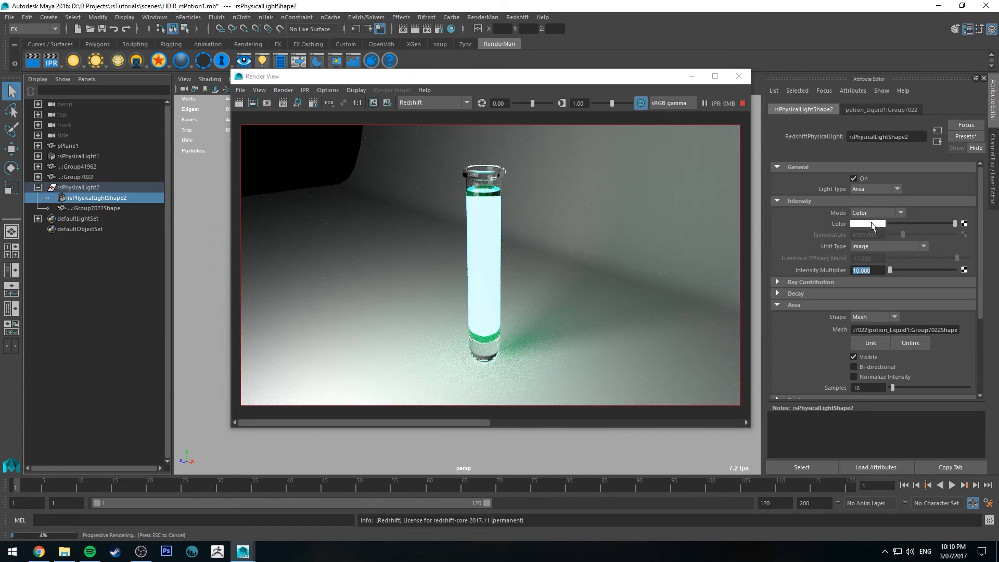
Set the mesh light's color to turquoise green and move the Render View aside
click(874, 227)
click(810, 221)
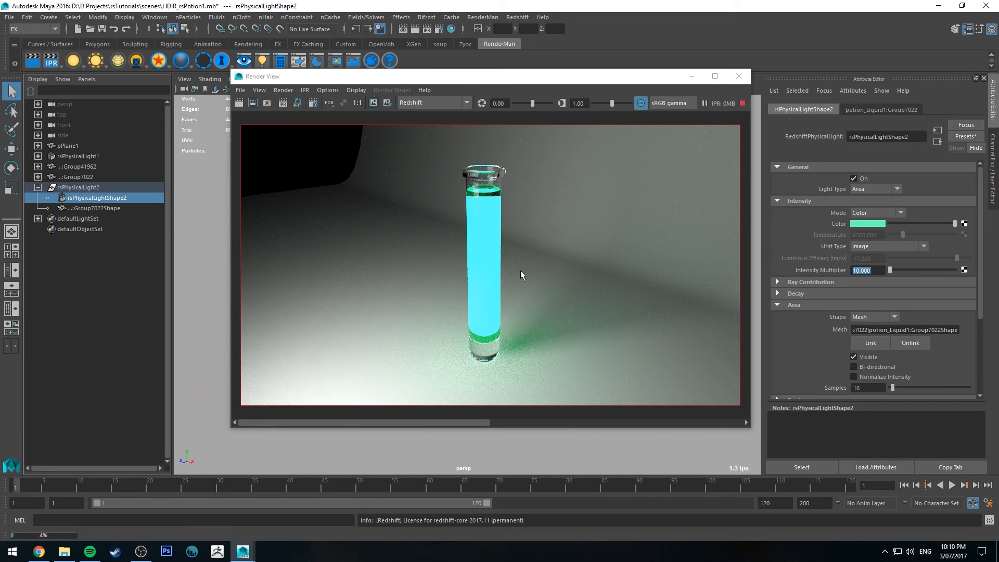
click(744, 105)
drag(619, 77, 998, 104)
Scale the light's linked liquid mesh up uniformly by about 1.11 and check it in the live render
alt+drag(571, 181, 647, 185)
alt+right_drag(484, 244, 521, 263)
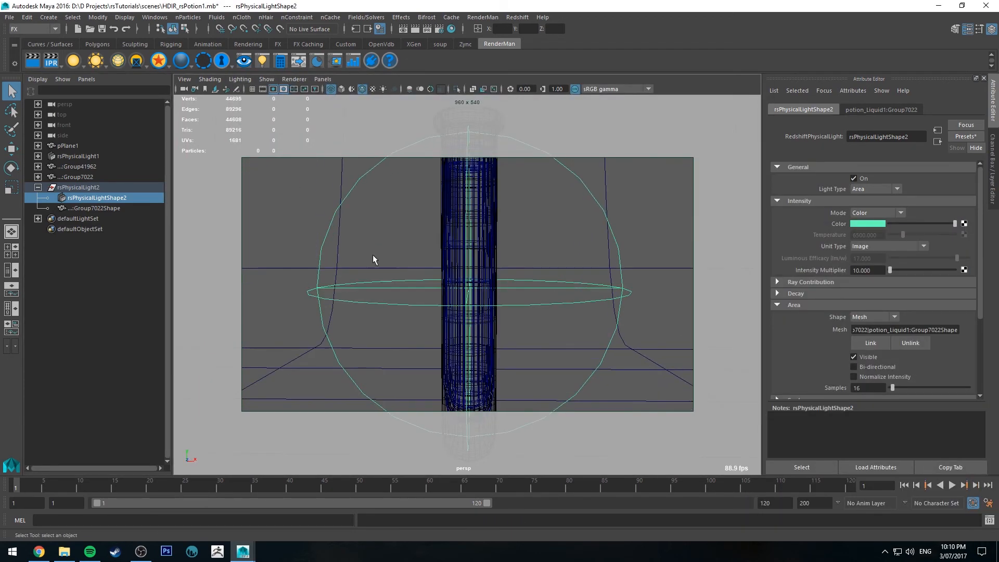
click(98, 208)
key(f)
key(e)
key(r)
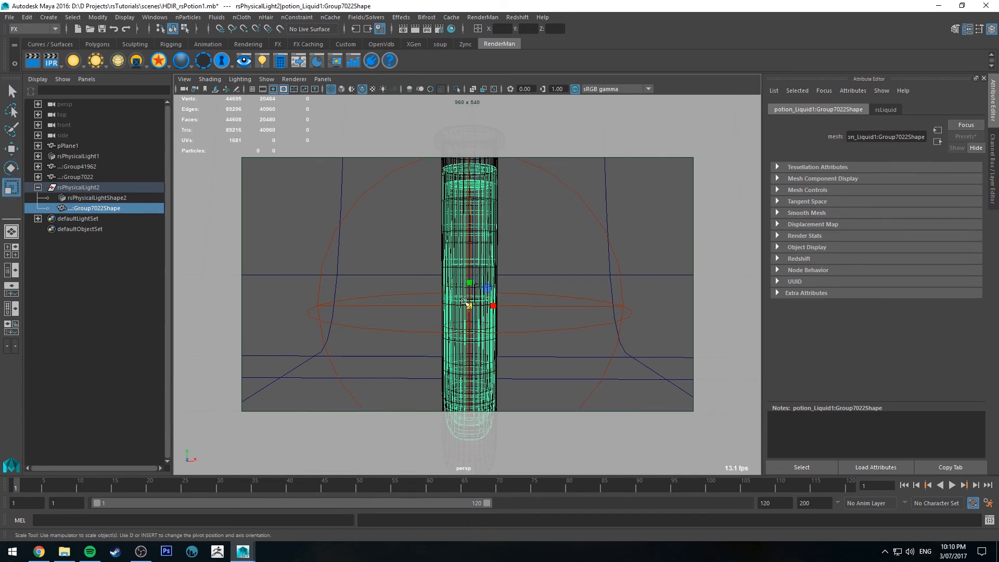
drag(470, 306, 497, 326)
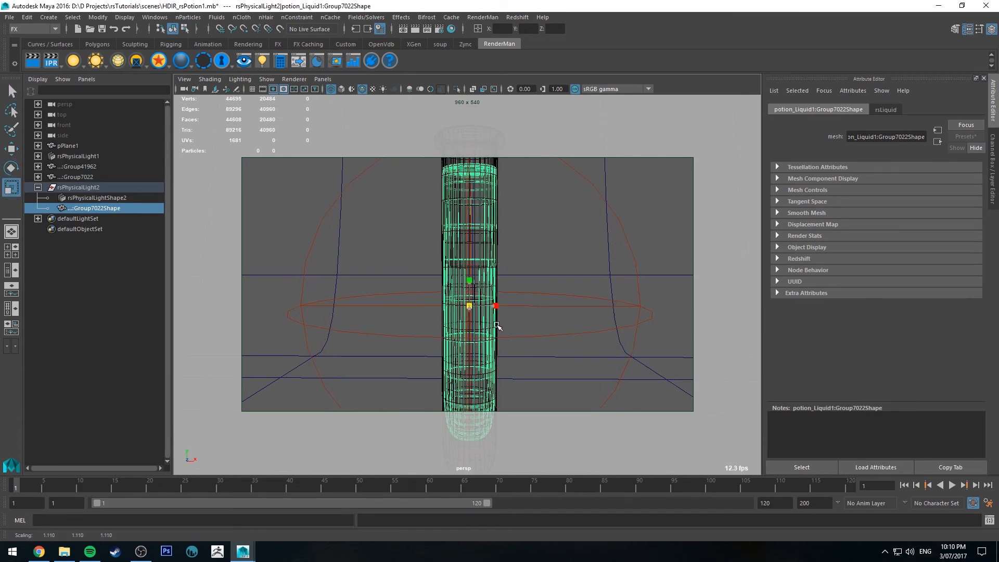
alt+middle_drag(496, 326, 520, 182)
alt+right_drag(521, 182, 609, 220)
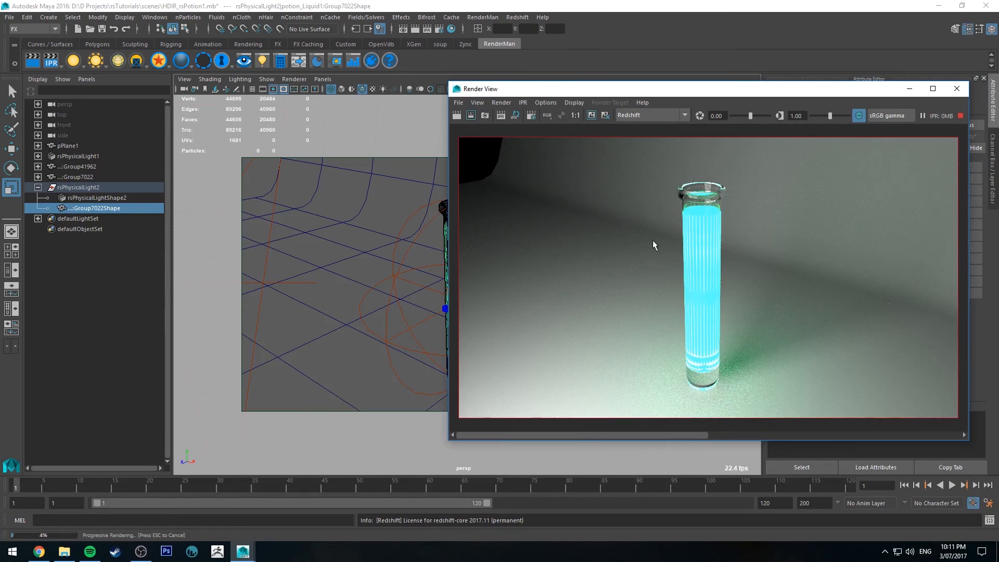
Fine-tune the linked mesh's uniform scale to about 1.106 against the live render, and stop the IPR
alt+drag(357, 285, 415, 272)
alt+middle_drag(437, 272, 395, 261)
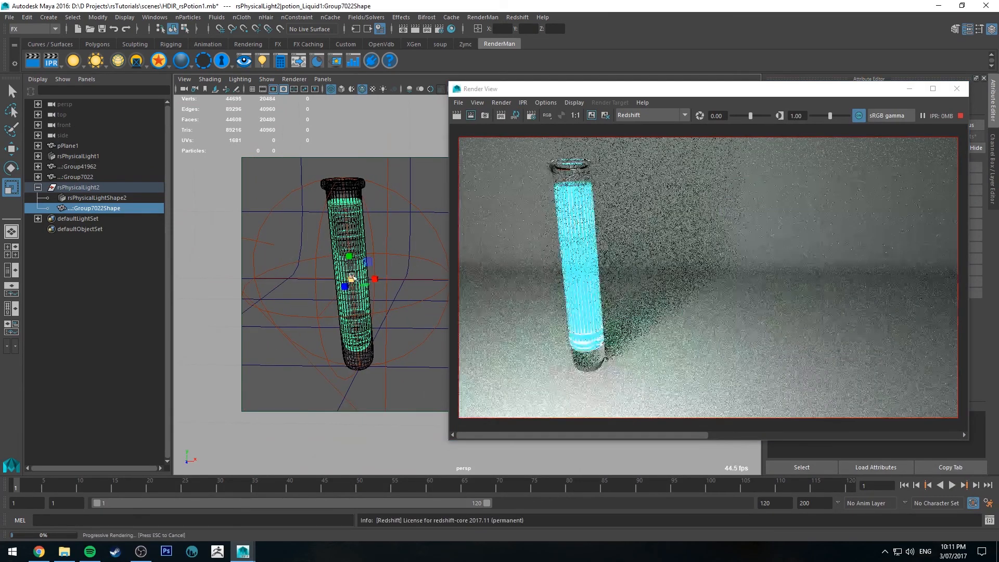
drag(351, 278, 351, 278)
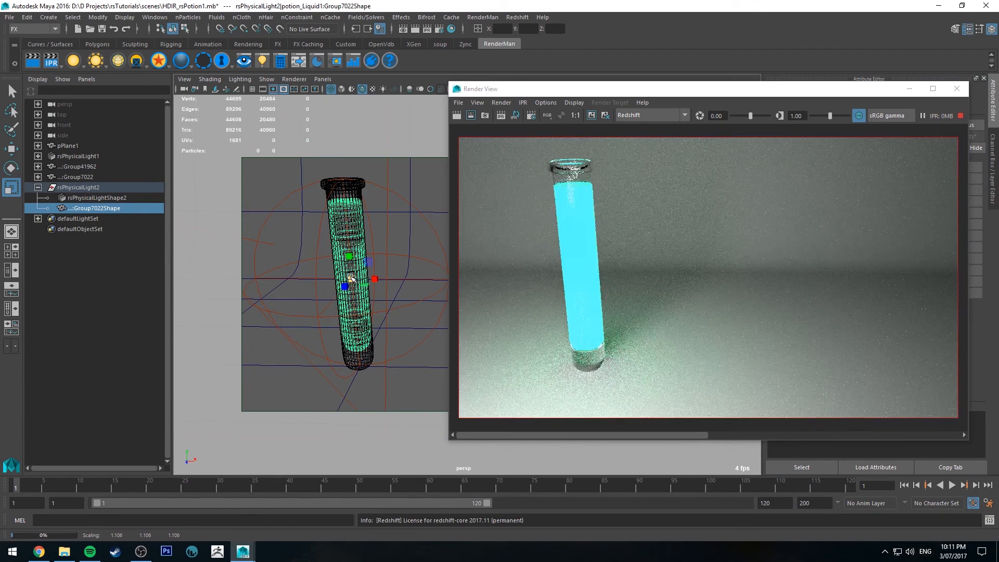
alt+drag(351, 277, 308, 193)
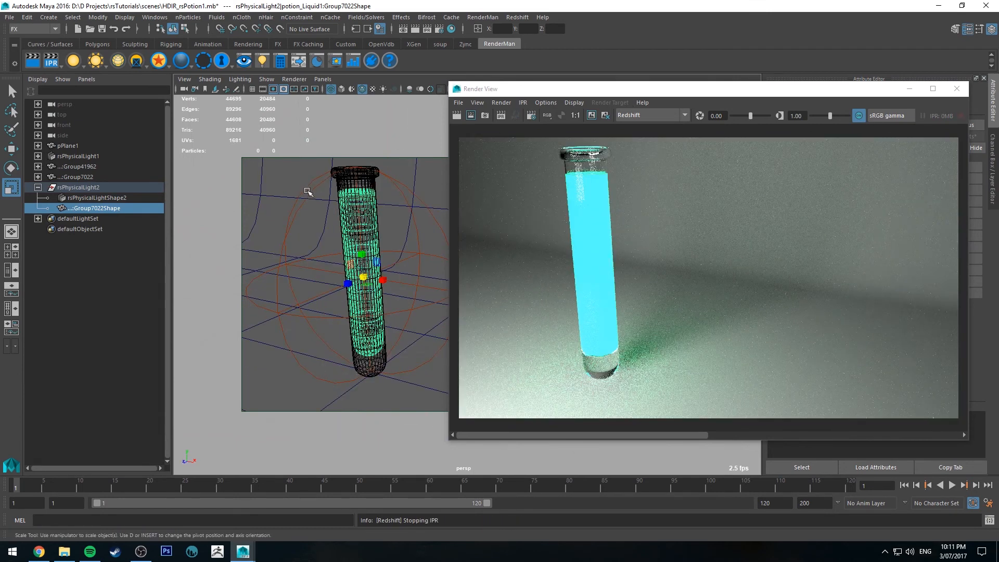
drag(619, 88, 564, 84)
key(q)
click(358, 195)
click(92, 208)
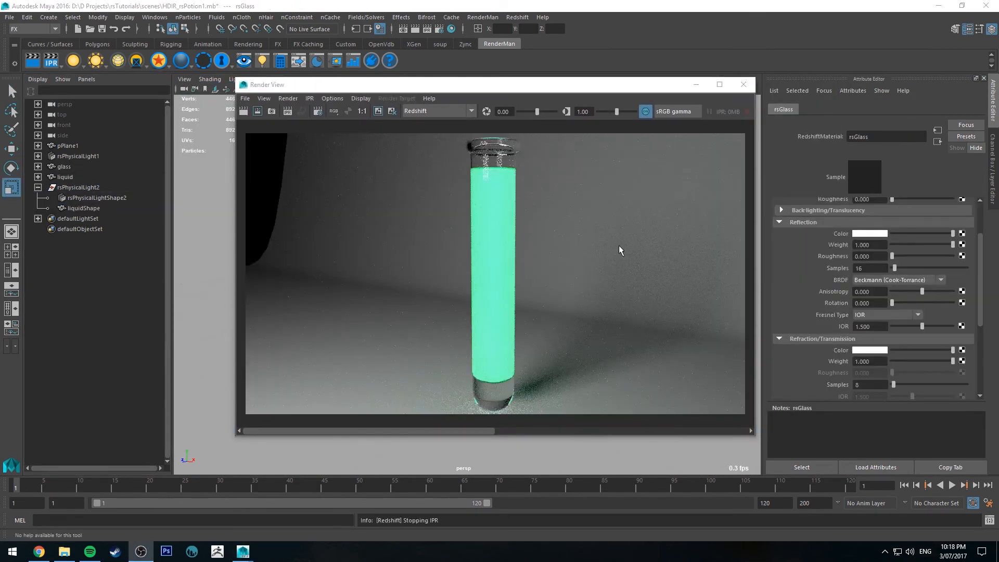
Restart the IPR render and set the reflection roughness of the glass's rsGlass material to 0.2
click(64, 167)
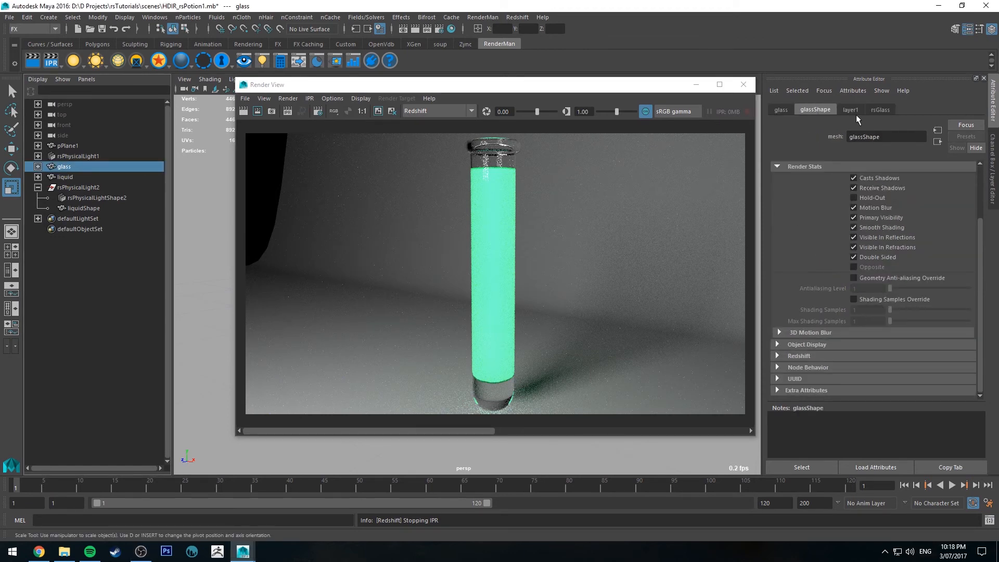
click(880, 110)
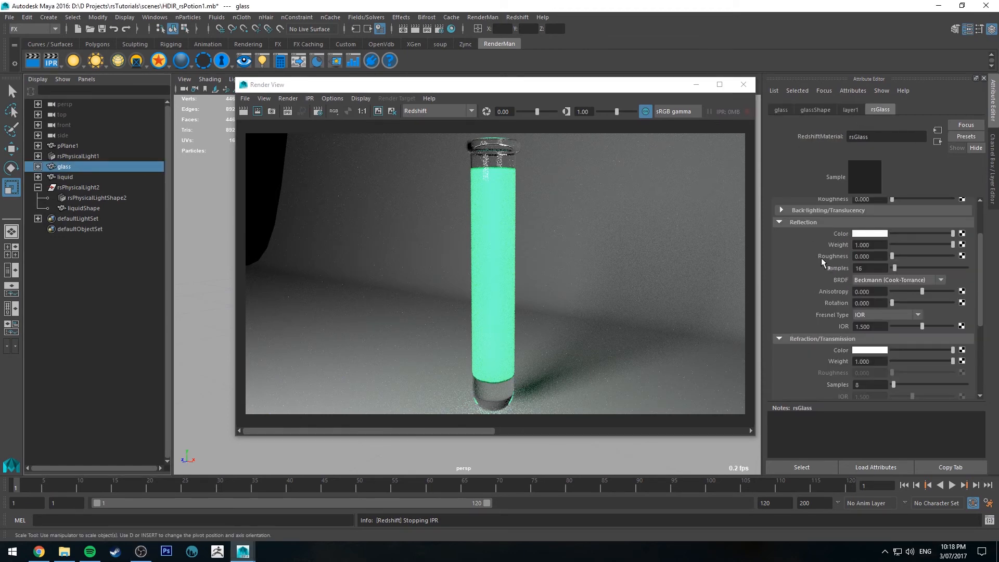
click(427, 29)
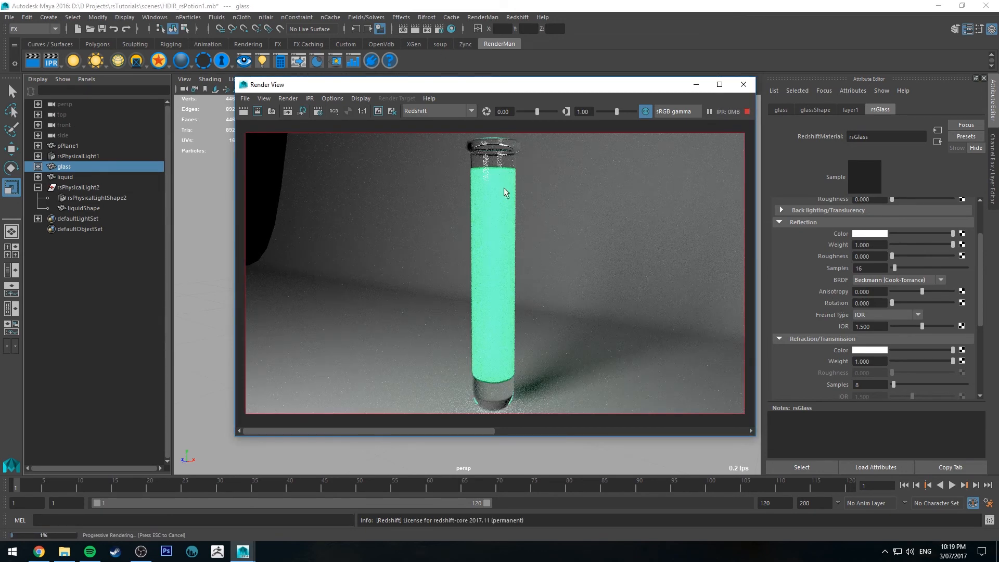
click(874, 256)
text(0.2)
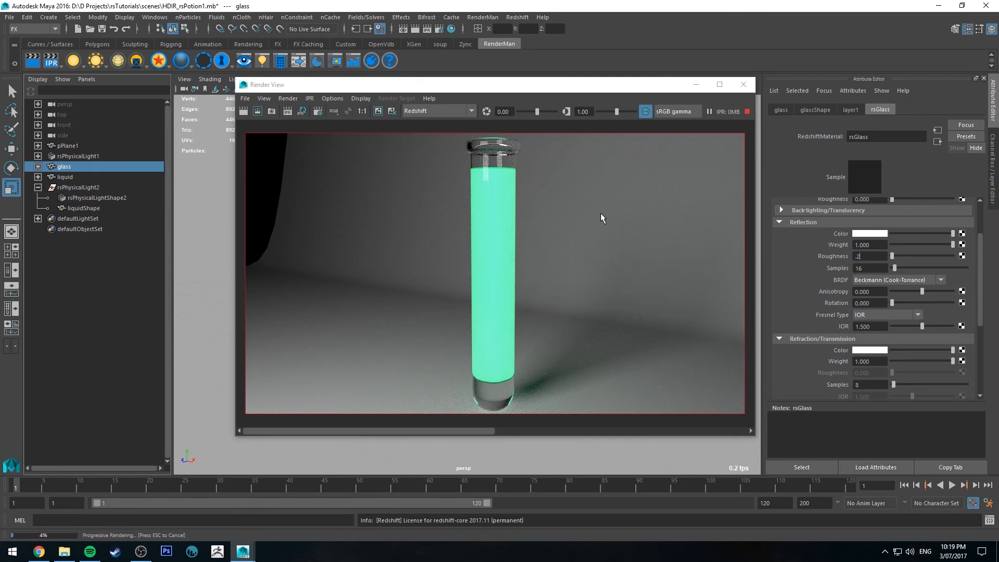
key(Return)
Lower the rsGlass reflection roughness to 0.1
scroll(865, 300, down, 2)
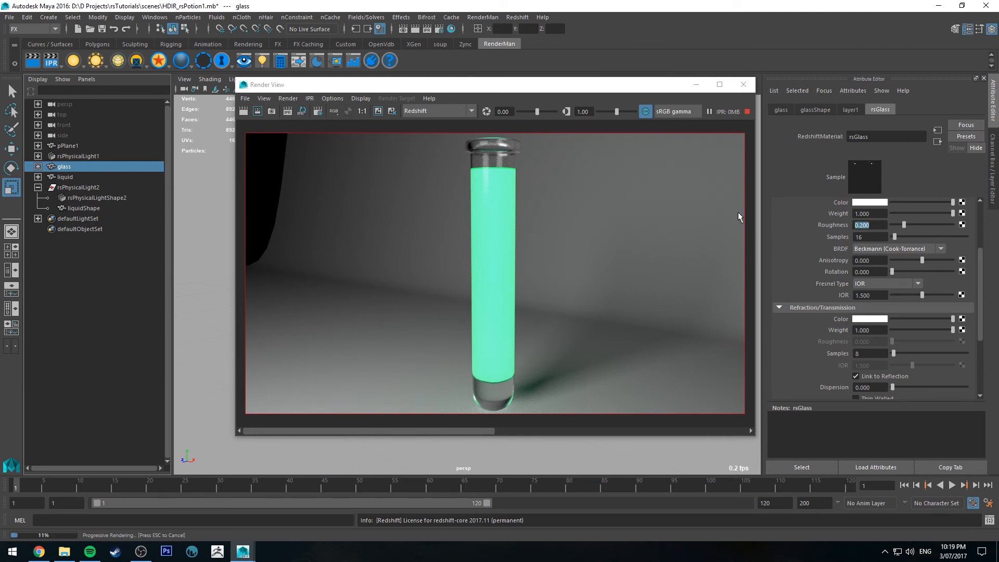
key(BackSpace)
text(0.1)
key(Return)
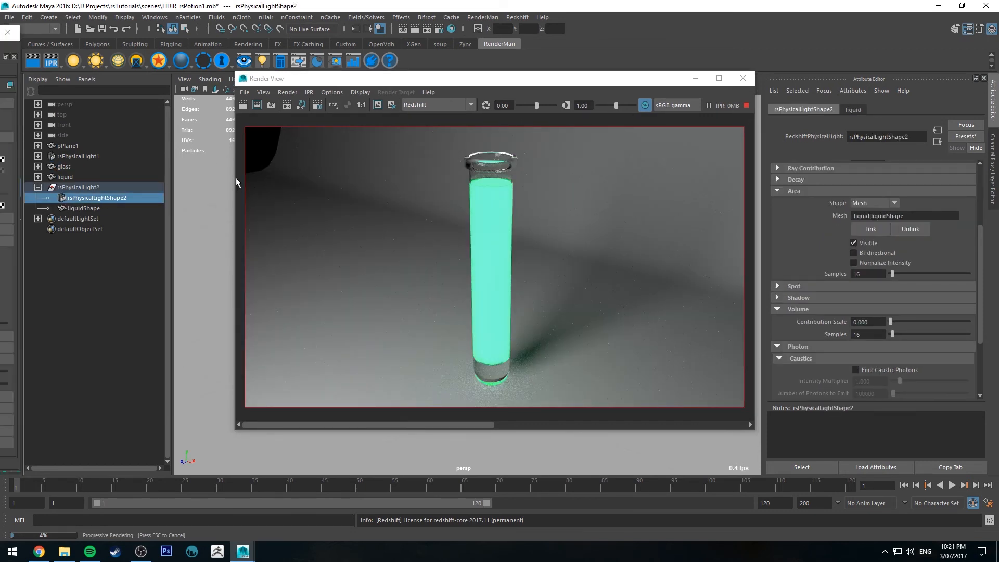
Turn off the mesh light's Visible option and check the liquid from another angle in the IPR render
click(870, 244)
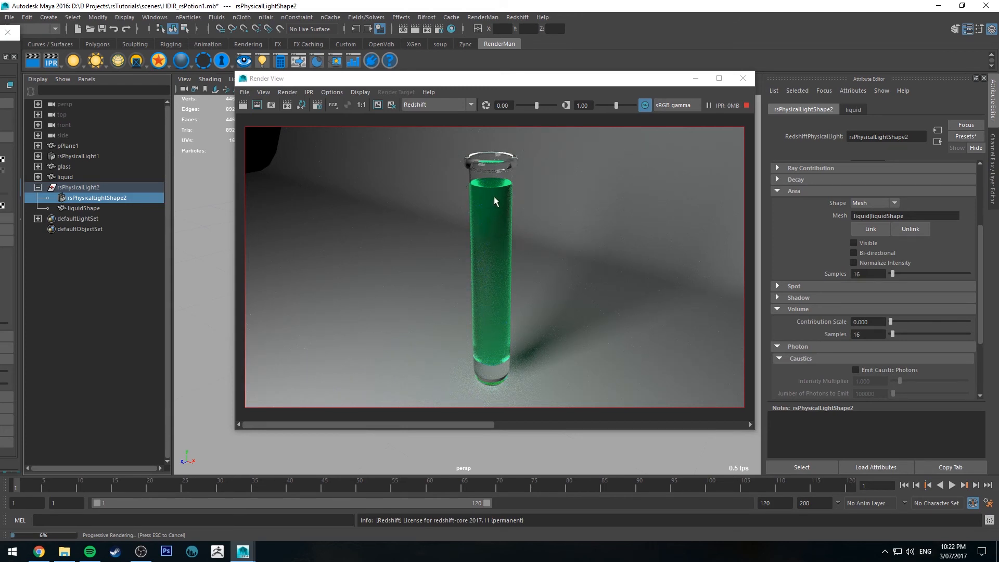
drag(231, 188, 235, 188)
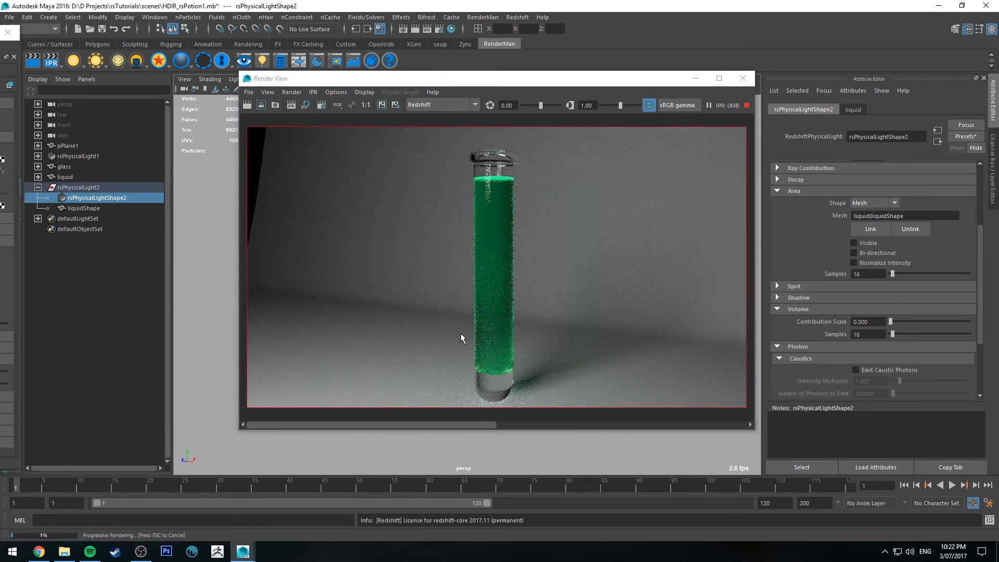
mouse_move(212, 198)
alt+mouse_down()
mouse_move(202, 203)
mouse_move(211, 197)
alt+mouse_up()
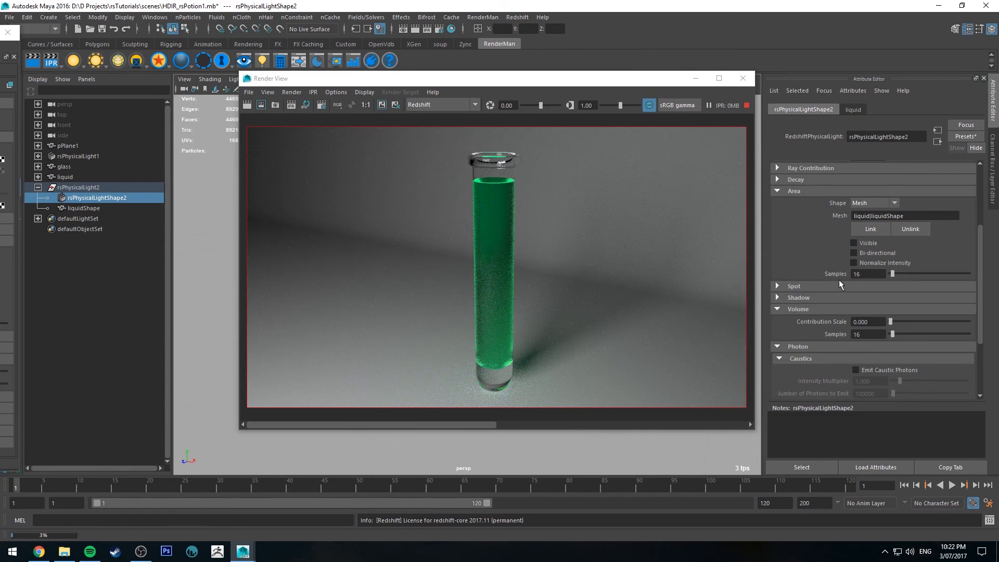
Set the mesh light's Intensity Multiplier to 20 and check the liquid's glow in the IPR render
scroll(838, 220, up, 5)
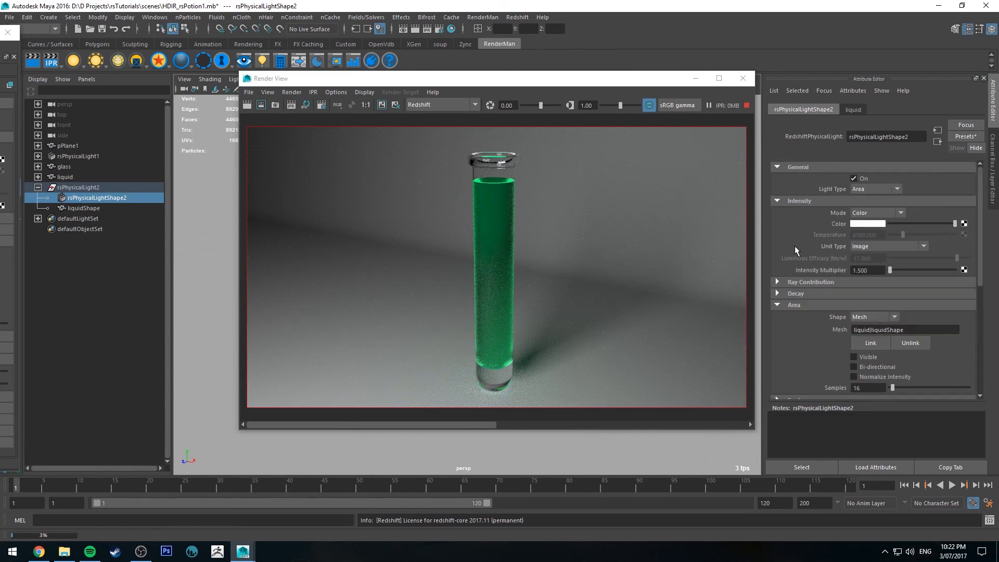
click(872, 269)
text(20)
key(Return)
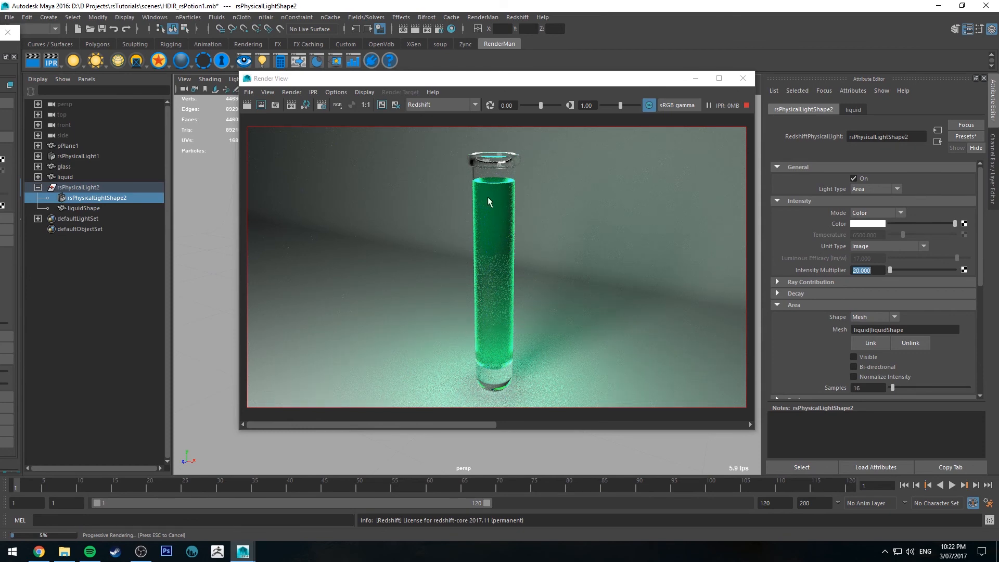
scroll(488, 200, up, 5)
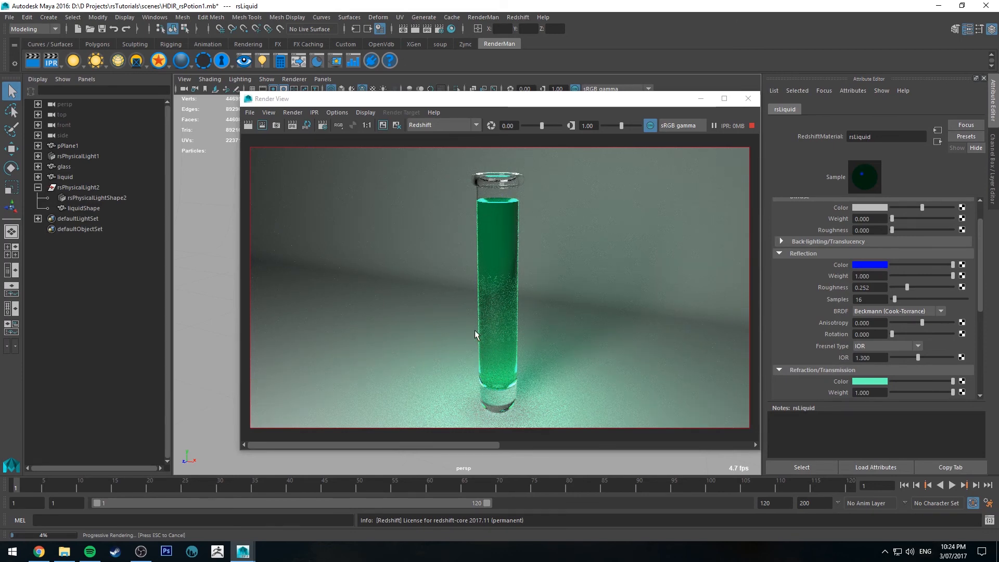
Try yellow and pink as the reflection color of the liquid's rsLiquid material
click(879, 264)
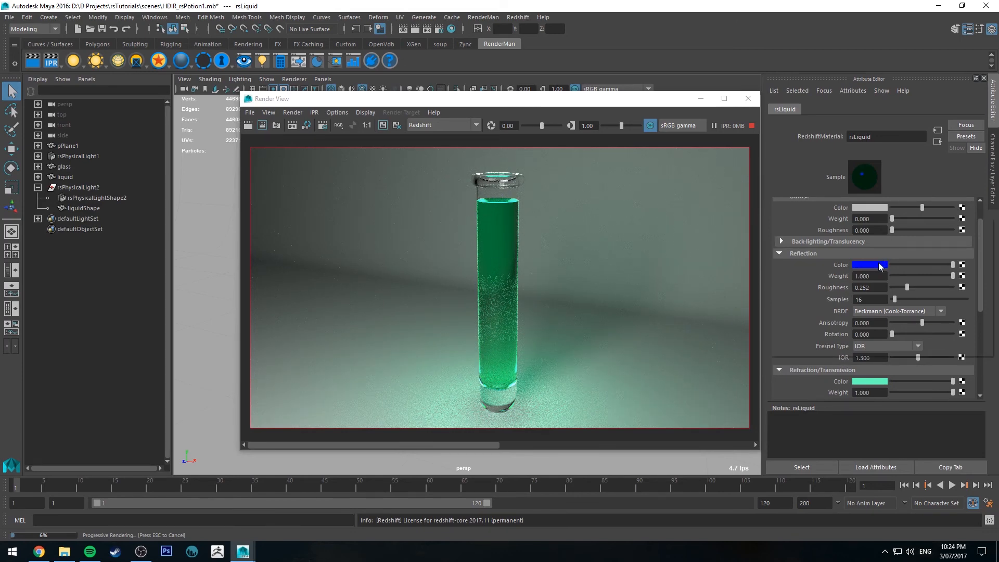
click(870, 233)
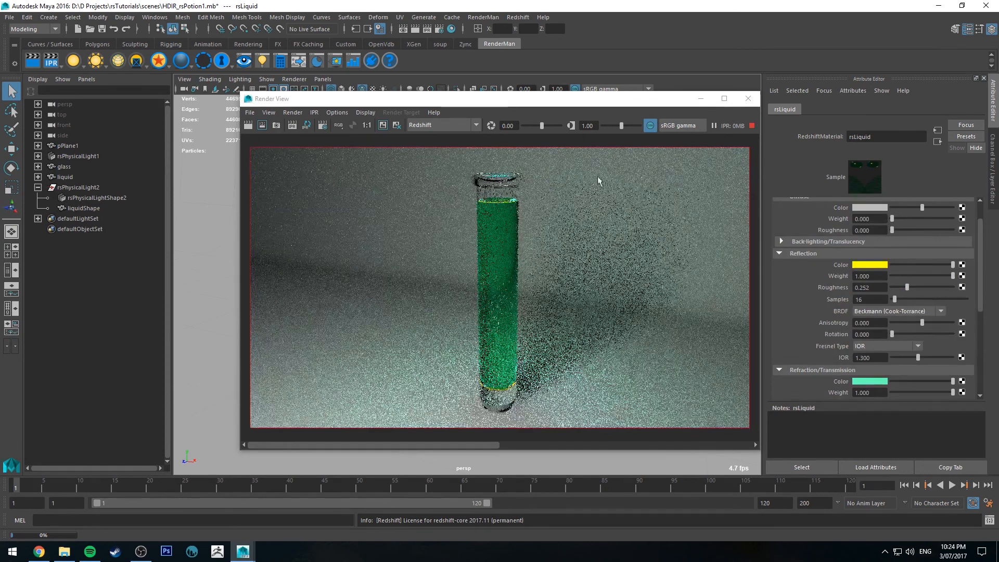
click(873, 264)
click(978, 287)
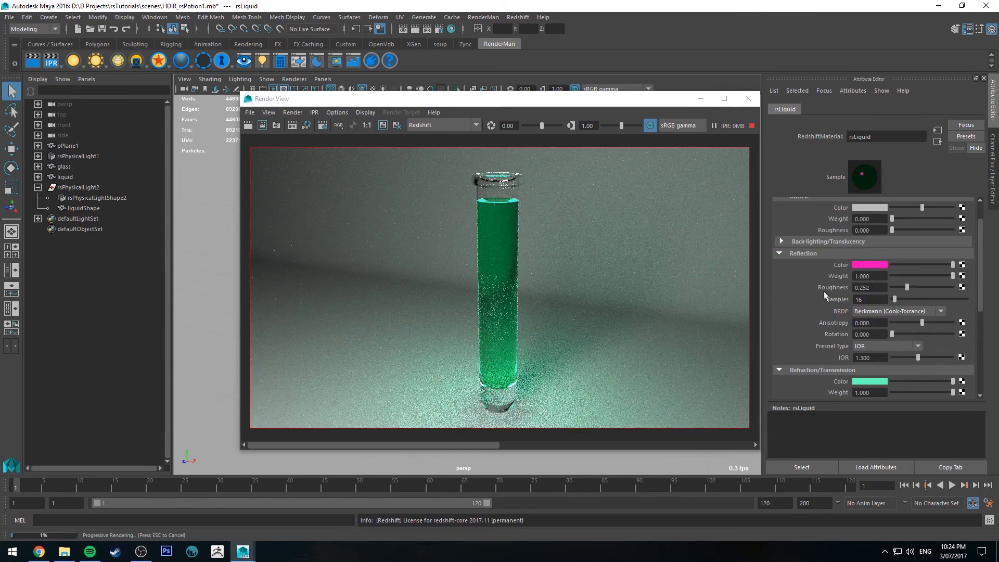
Set the rsLiquid reflection color to a pale blue, starting from the recently used pure blue
click(861, 265)
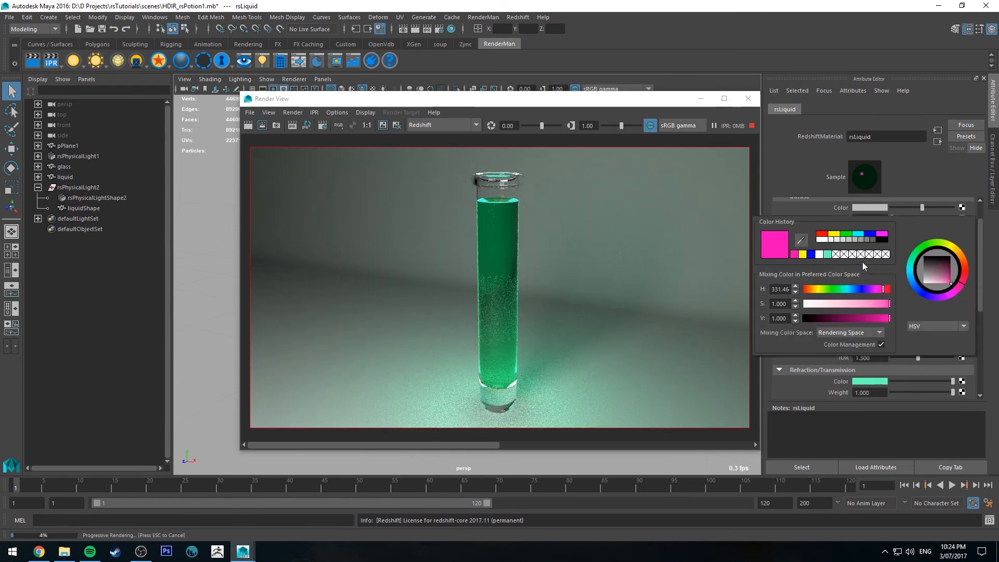
click(810, 255)
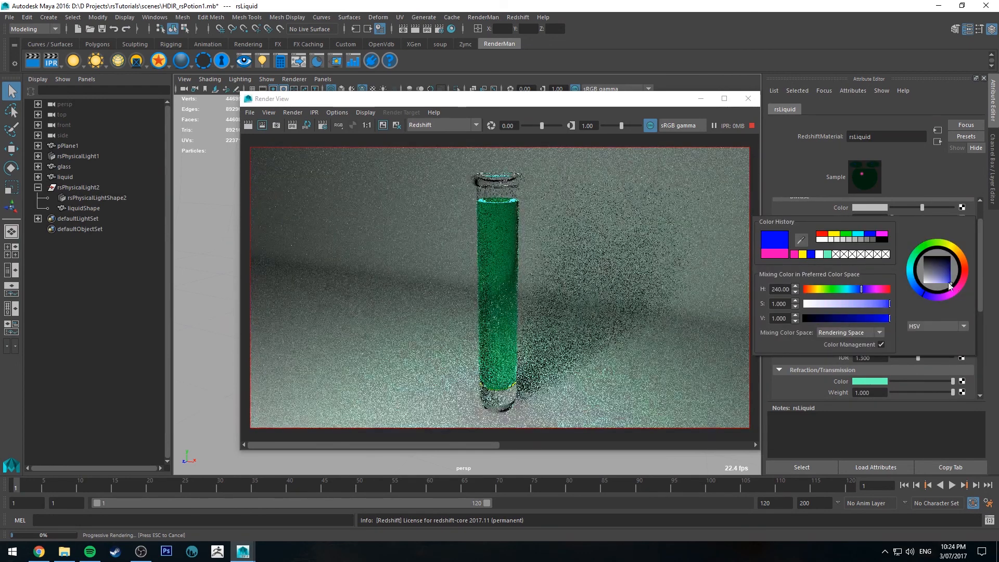
click(938, 283)
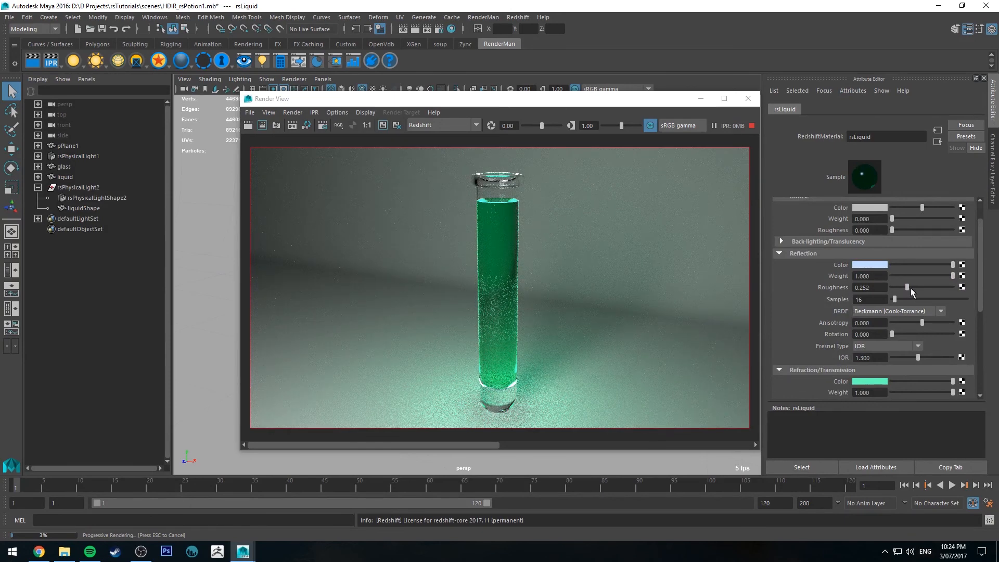
Test the rsLiquid reflection roughness at about 0.043 and at 1, and settle on 0.191
drag(911, 291, 894, 289)
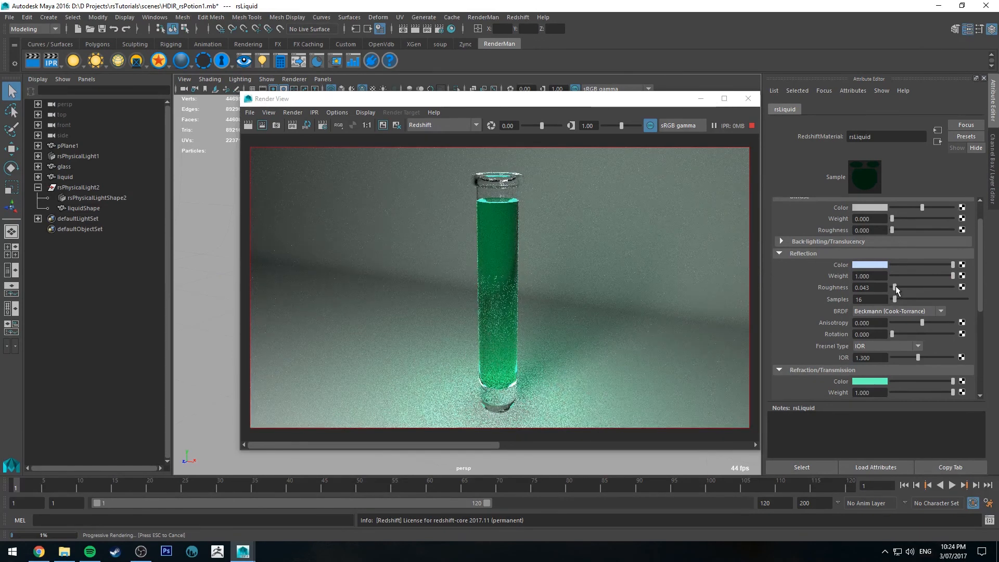
drag(896, 289, 957, 290)
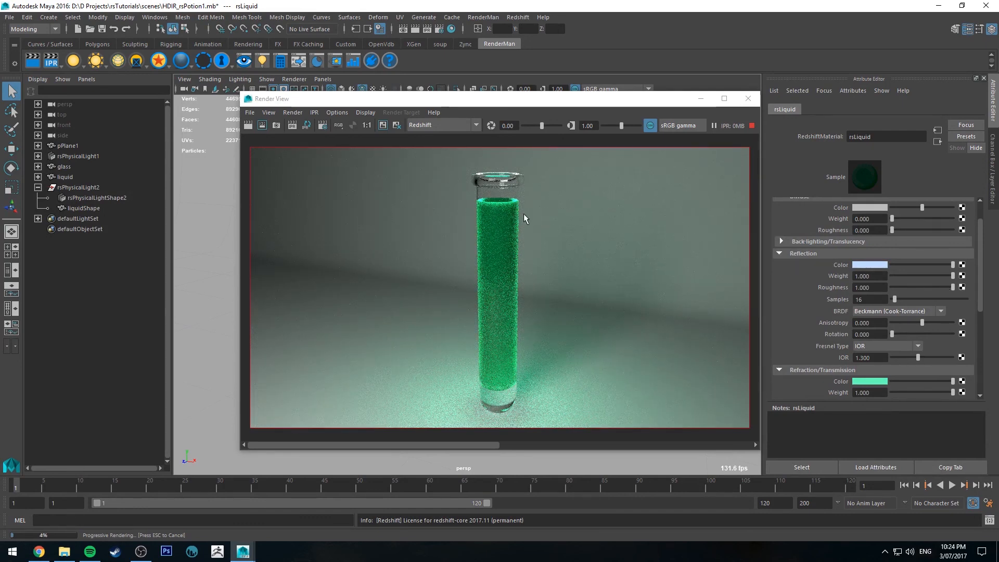
drag(953, 288, 904, 291)
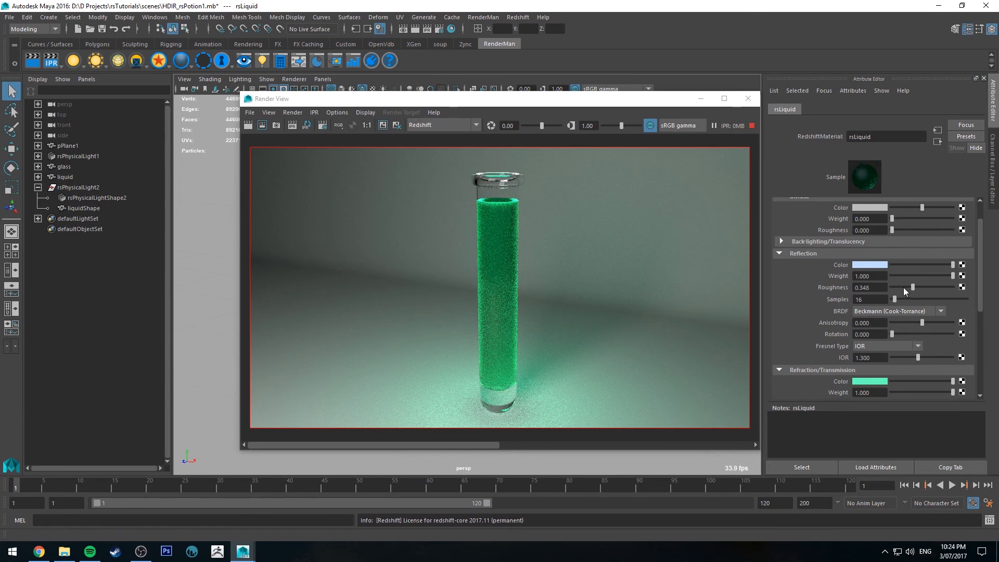
click(902, 287)
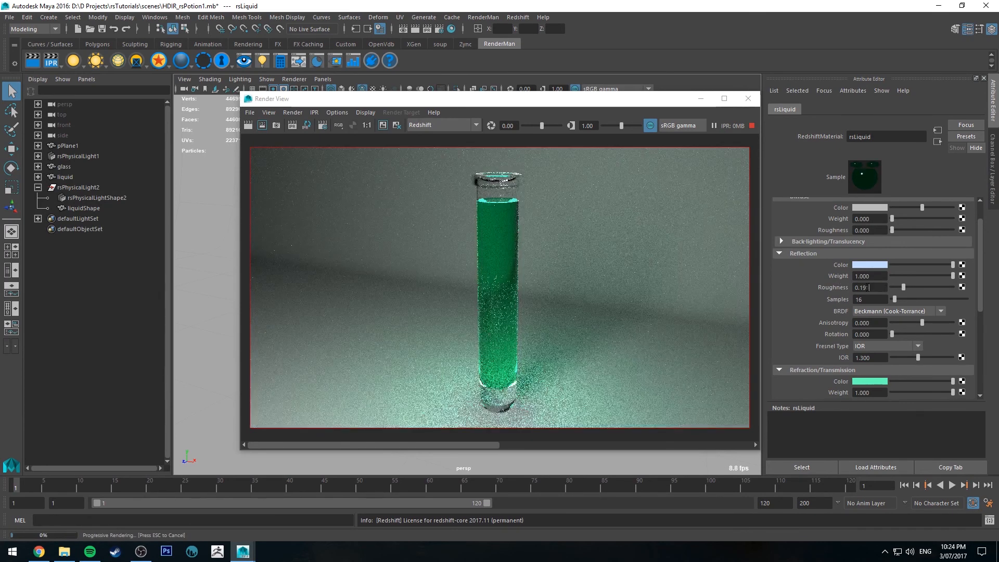
text(1)
key(Return)
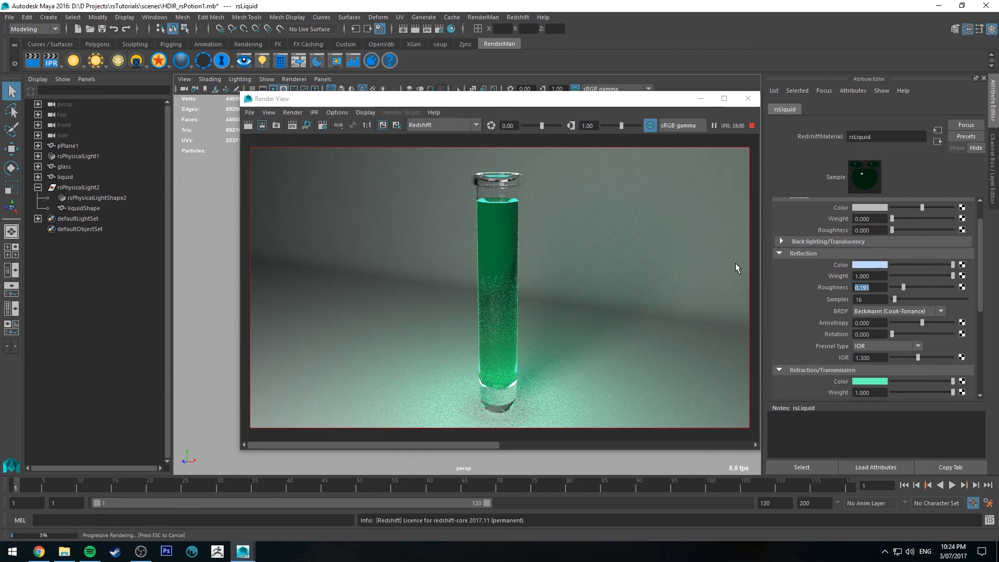
Check the liquid from a higher and a lower camera angle in the IPR render, and select rsPhysicalLightShape2
alt+drag(217, 263, 216, 270)
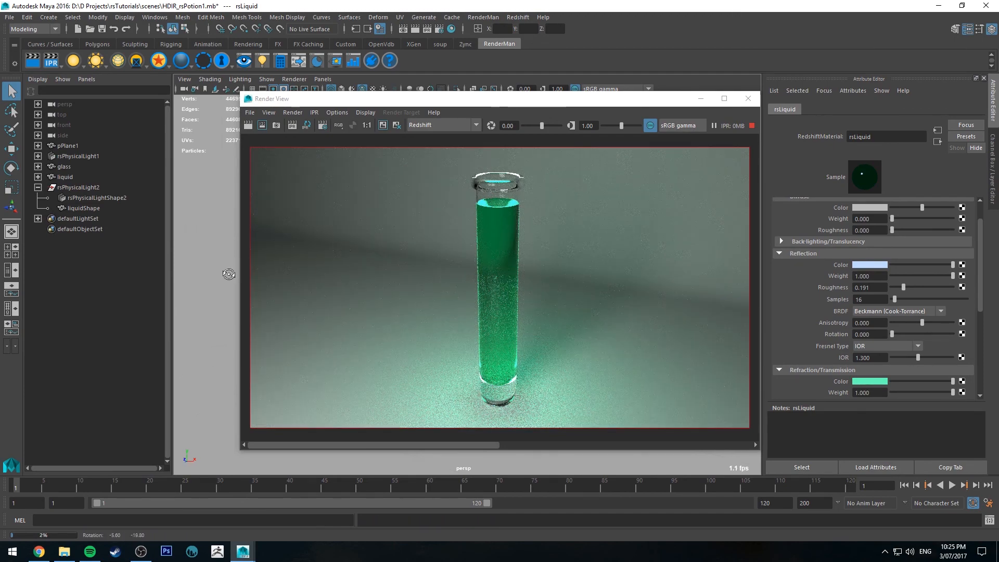
alt+drag(229, 283, 227, 267)
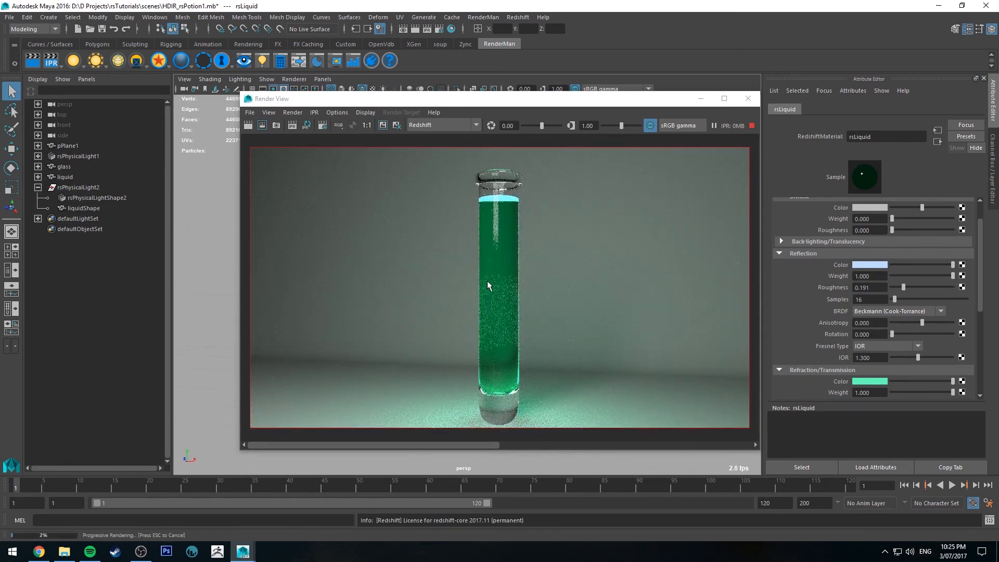
click(104, 198)
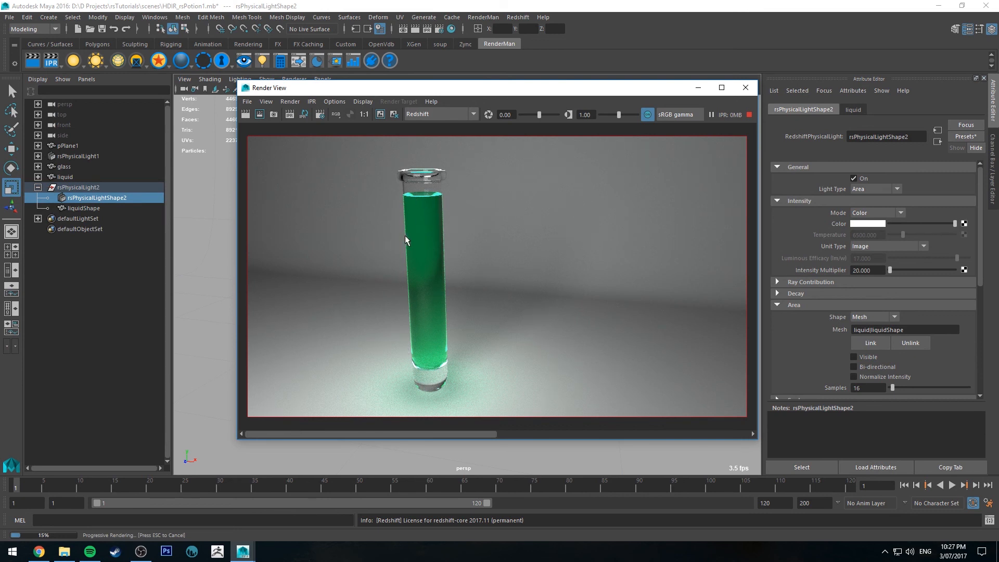
Compare the IPR render with the light's setup in the viewport and examine the glowing liquid up close
drag(442, 92, 693, 86)
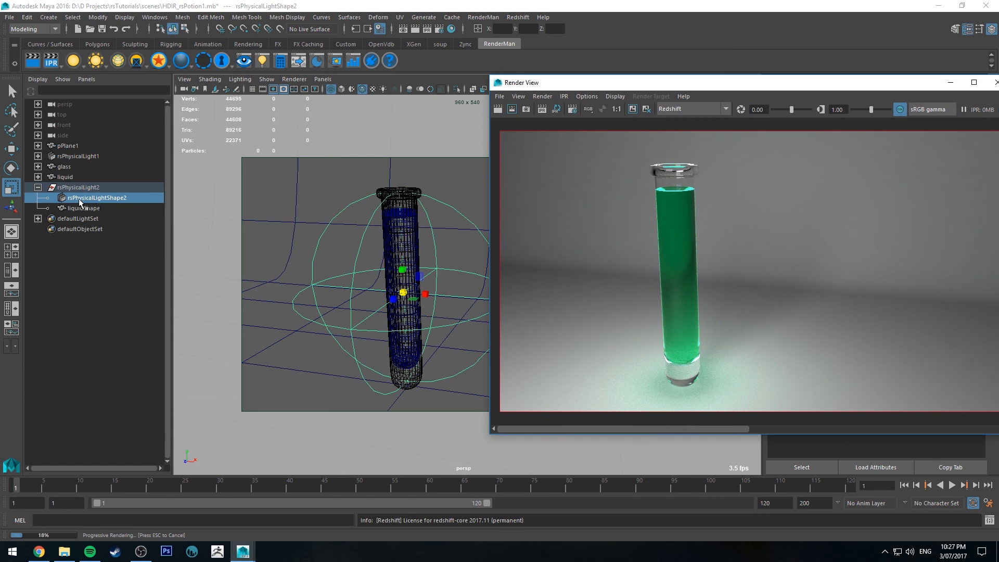
drag(744, 82, 575, 63)
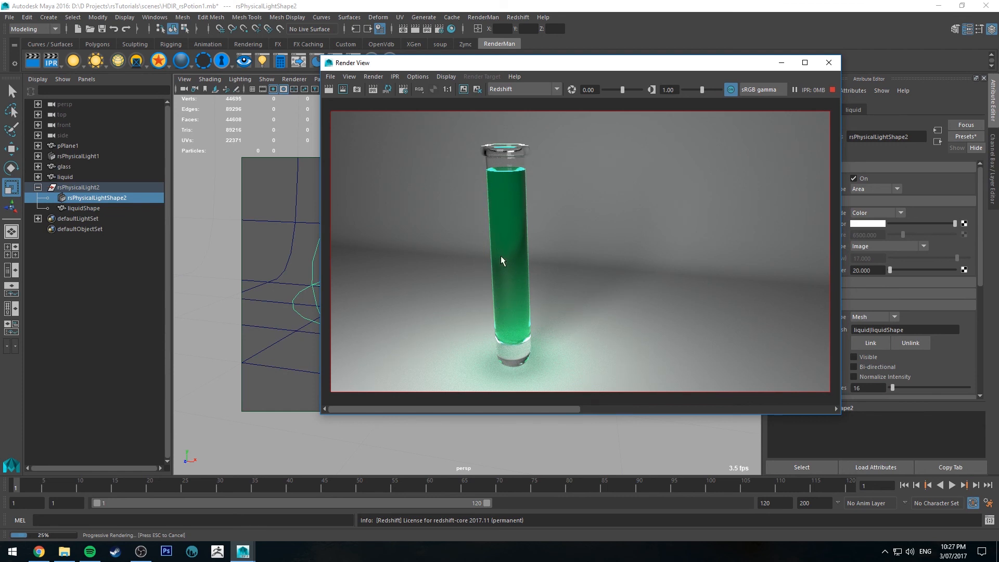
scroll(525, 225, up, 2)
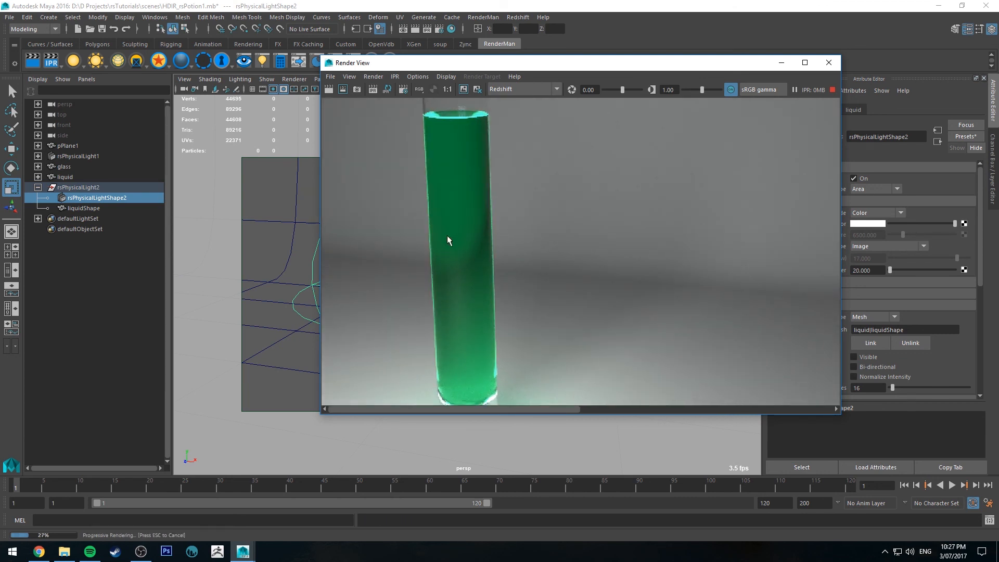
scroll(448, 240, down, 3)
scroll(510, 217, up, 1)
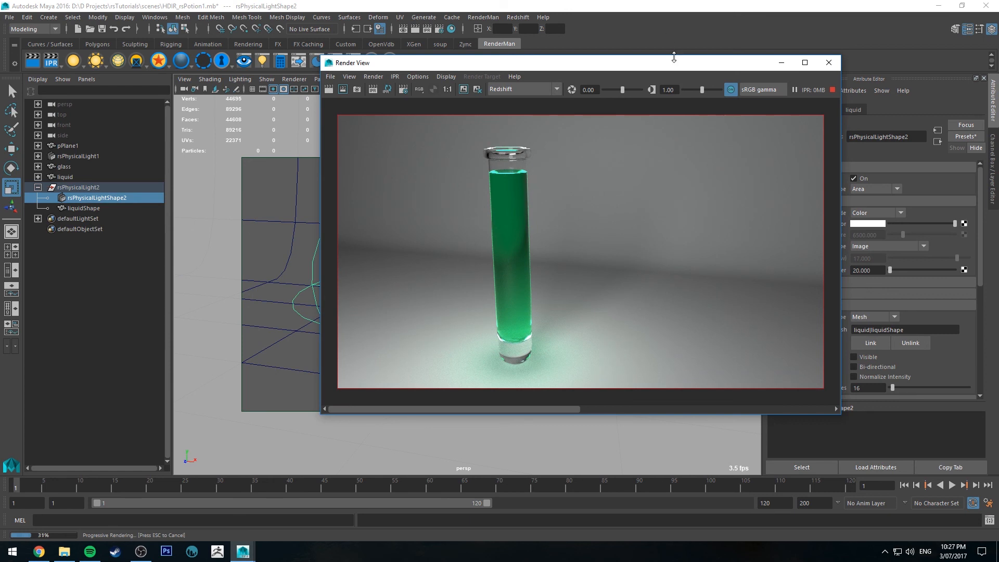
drag(673, 63, 611, 67)
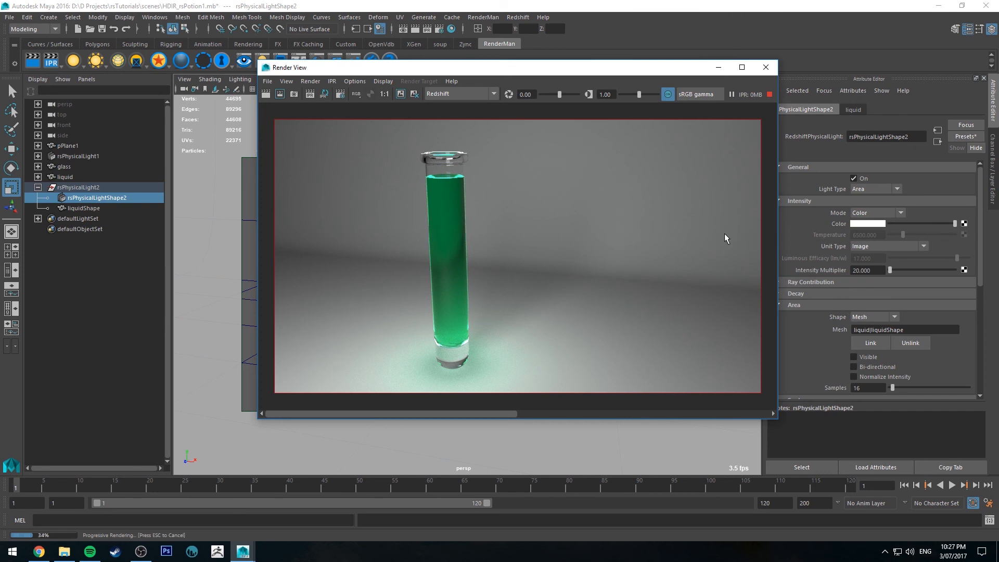
drag(641, 68, 616, 79)
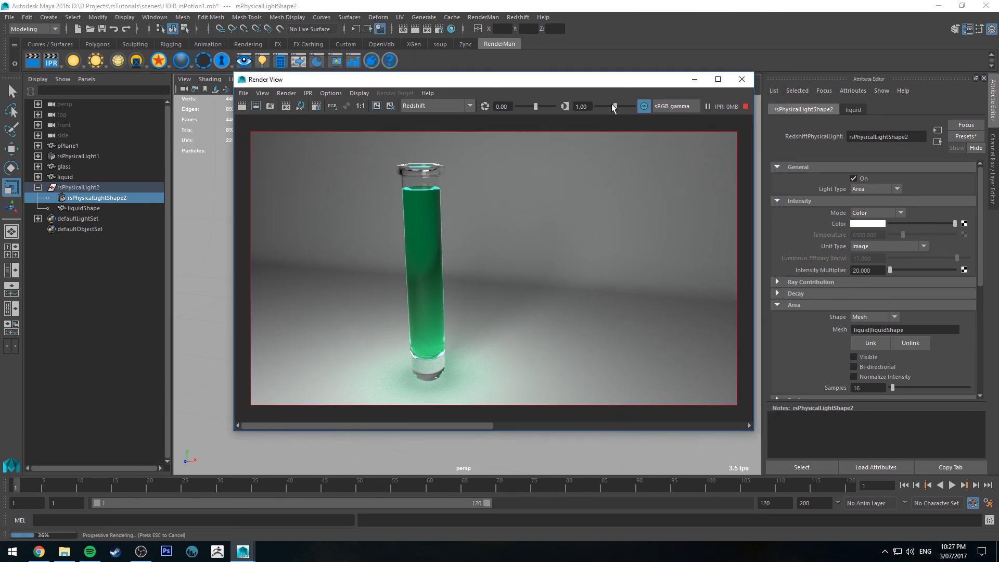